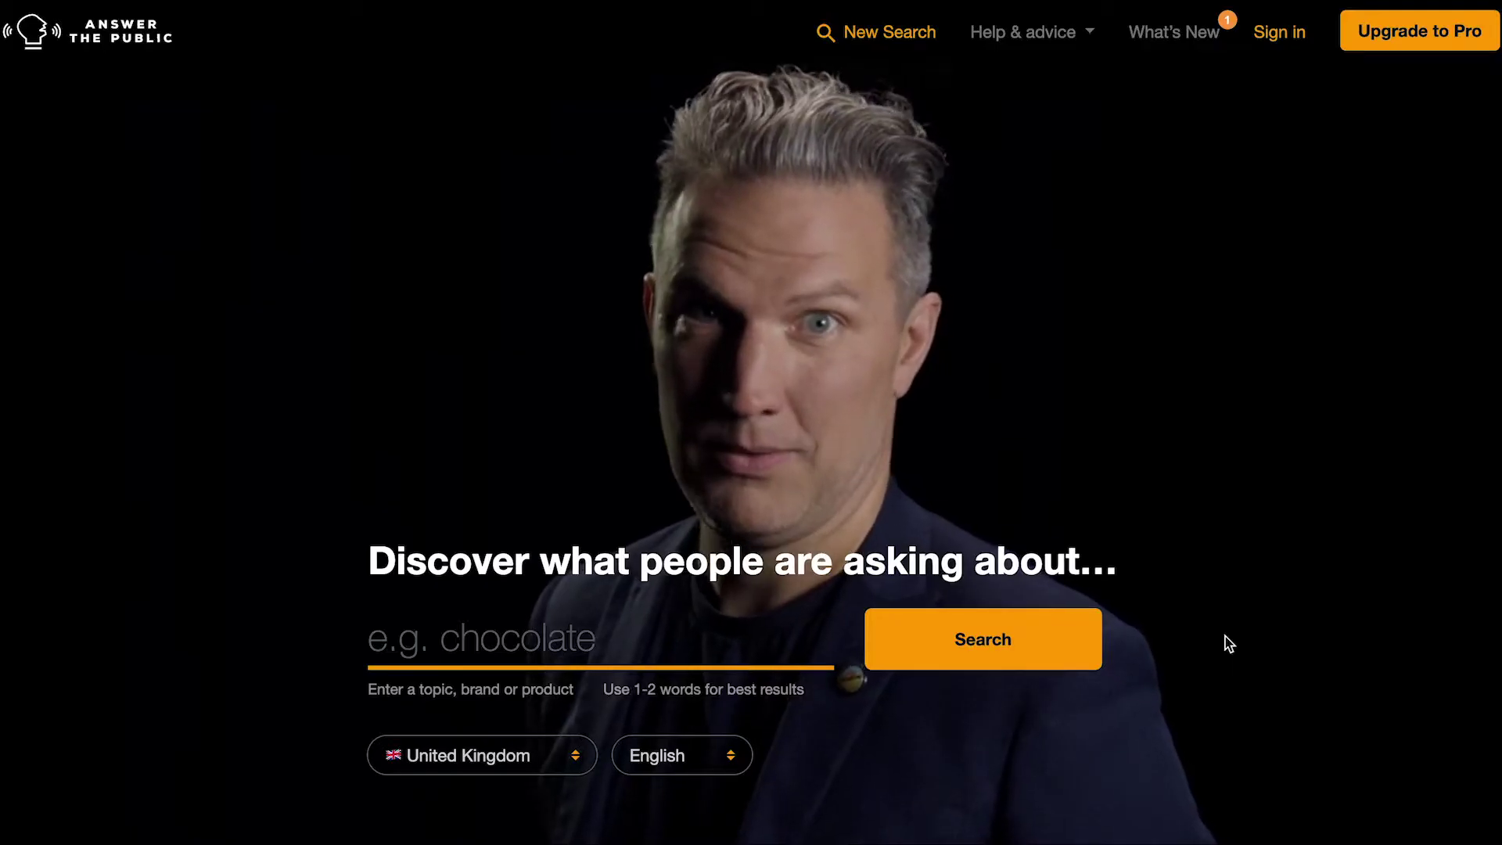
{"action": "scroll", "coordinate": [1225, 636], "scroll_direction": "down", "scroll_amount": 3}
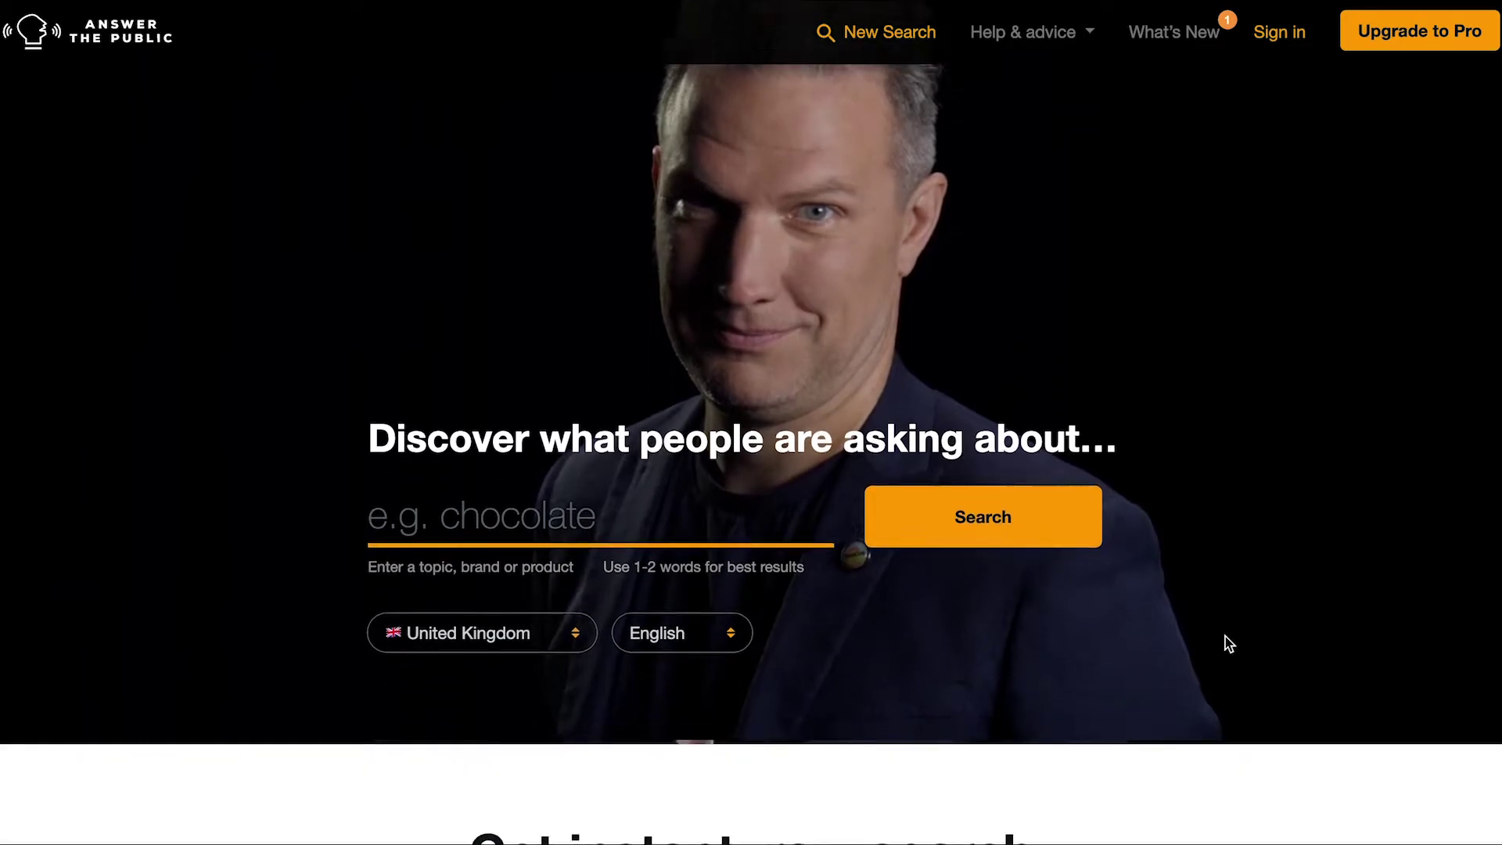
{"action": "scroll", "coordinate": [1224, 641], "scroll_direction": "down", "scroll_amount": 7}
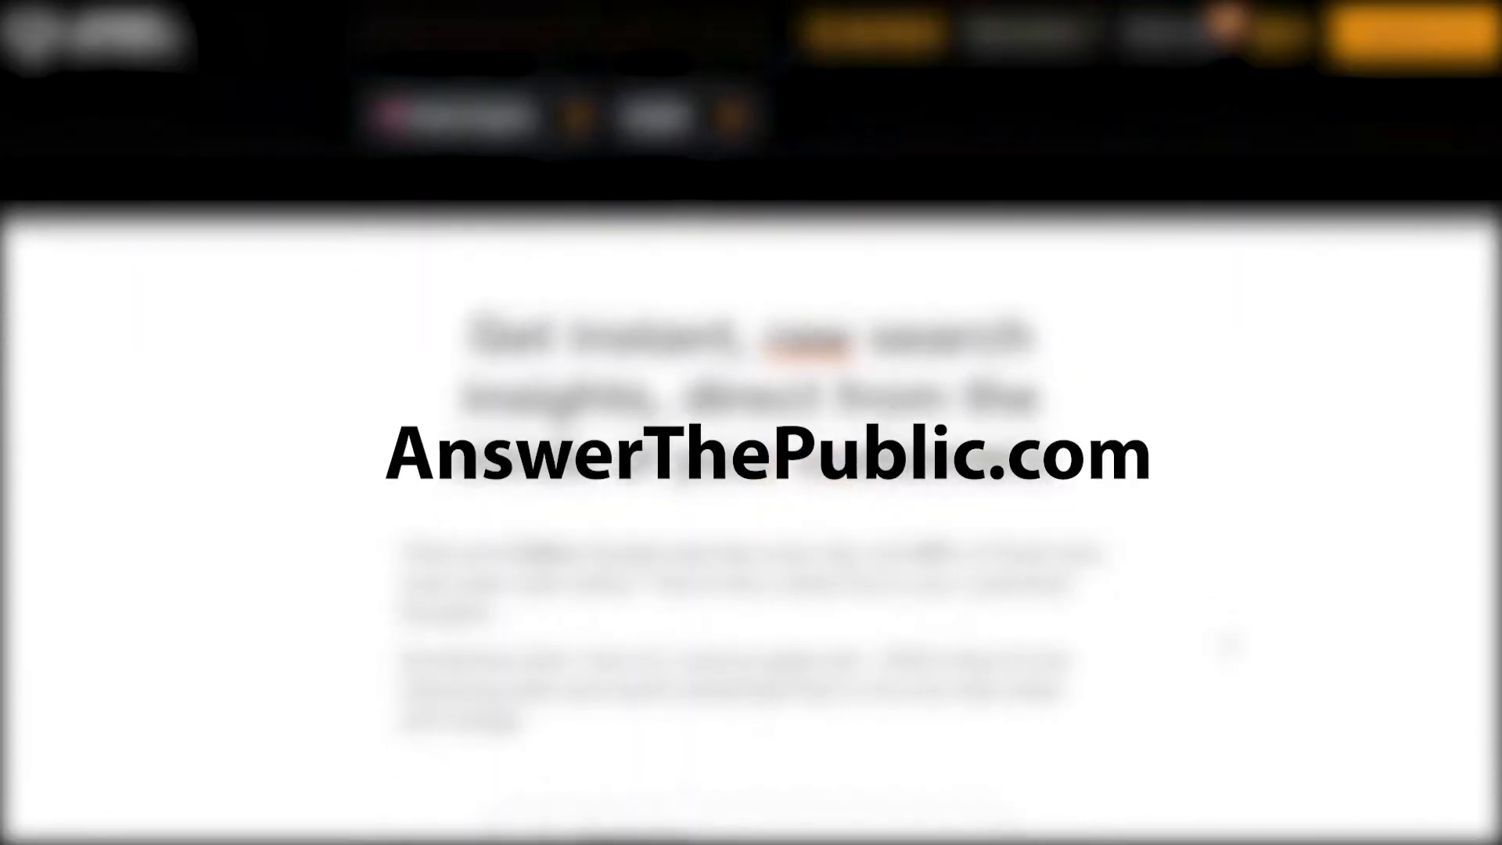
{"action": "scroll", "coordinate": [1228, 643], "scroll_direction": "down", "scroll_amount": 12}
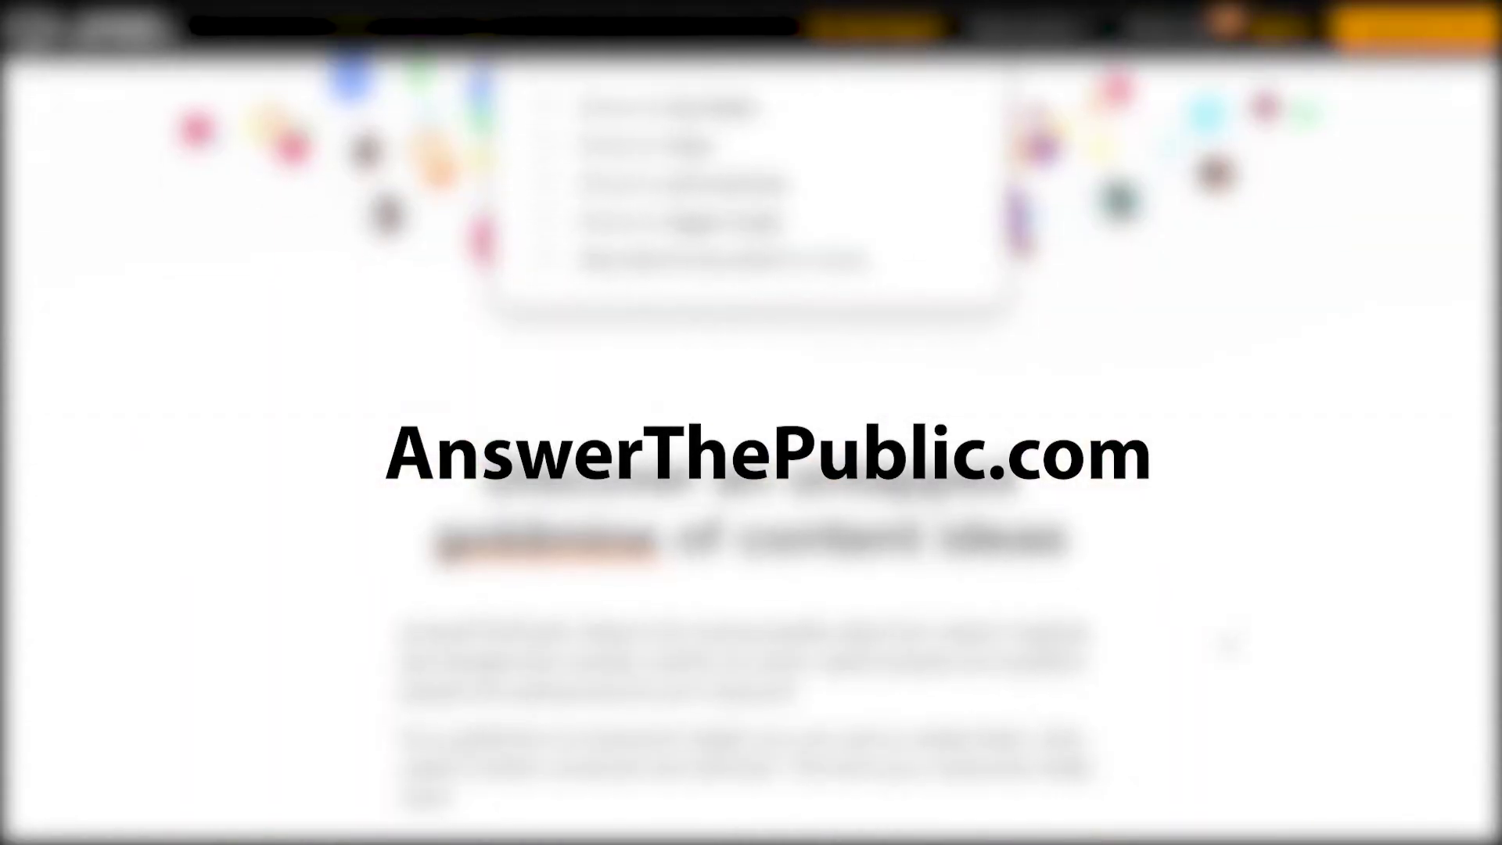
{"action": "scroll", "coordinate": [1225, 643], "scroll_direction": "down", "scroll_amount": 4}
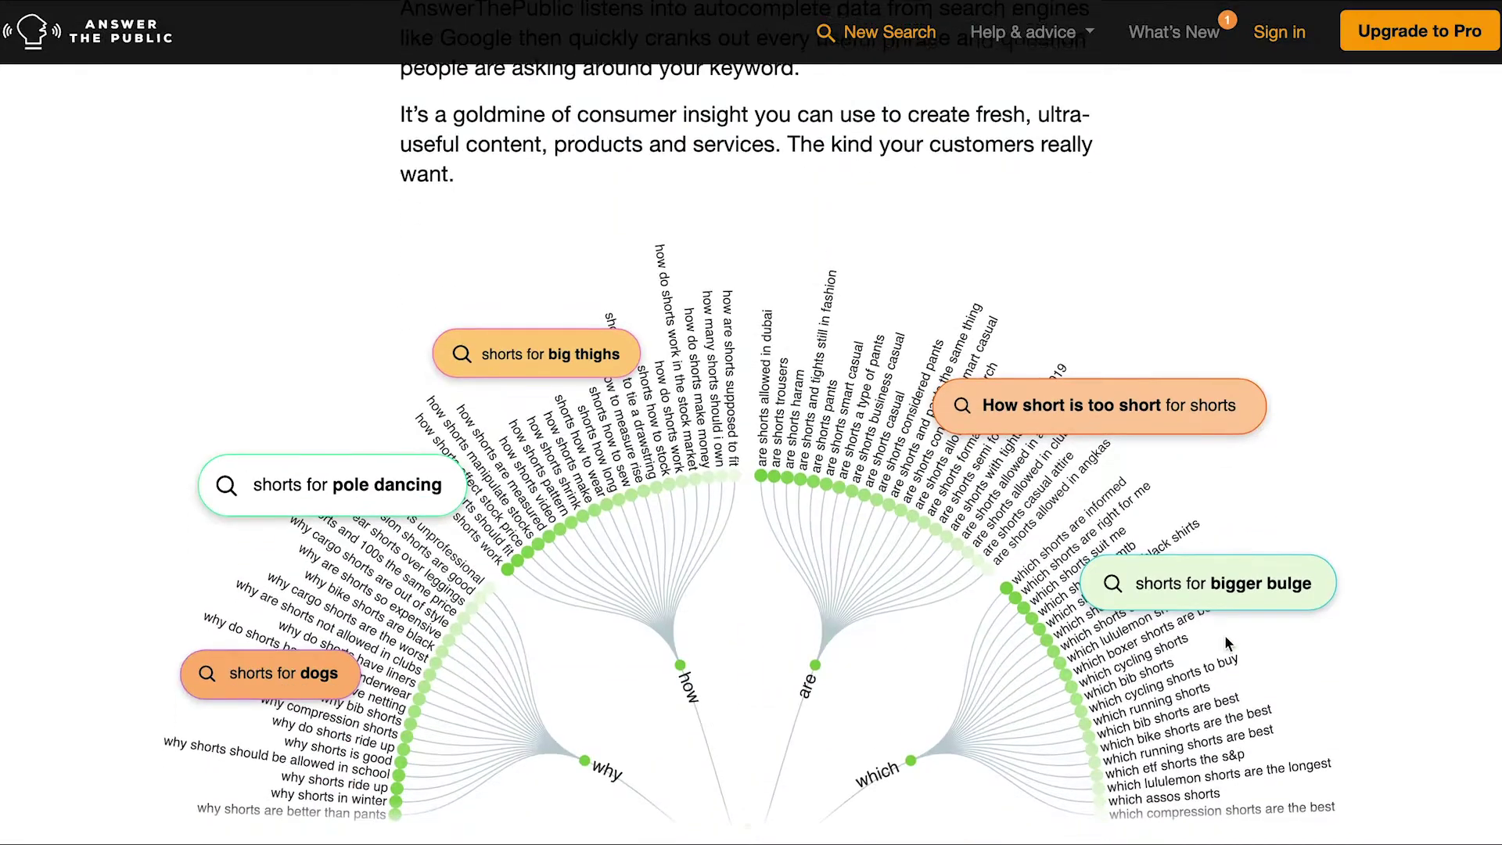
{"action": "scroll", "coordinate": [1225, 643], "scroll_direction": "down", "scroll_amount": 3}
{"action": "scroll", "coordinate": [1223, 635], "scroll_direction": "down", "scroll_amount": 15}
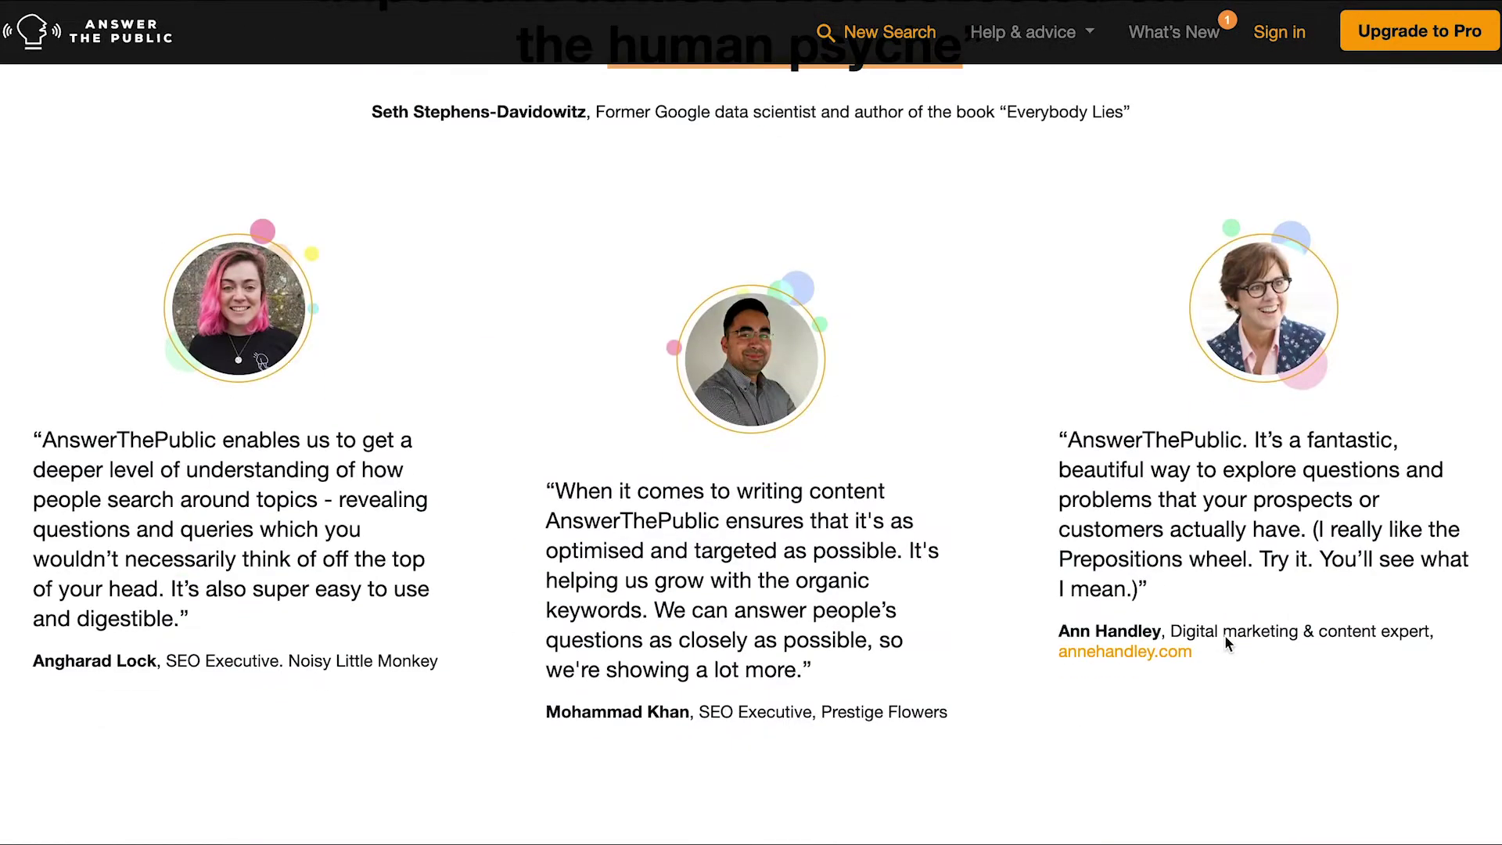
{"action": "scroll", "coordinate": [1225, 636], "scroll_direction": "down", "scroll_amount": 6}
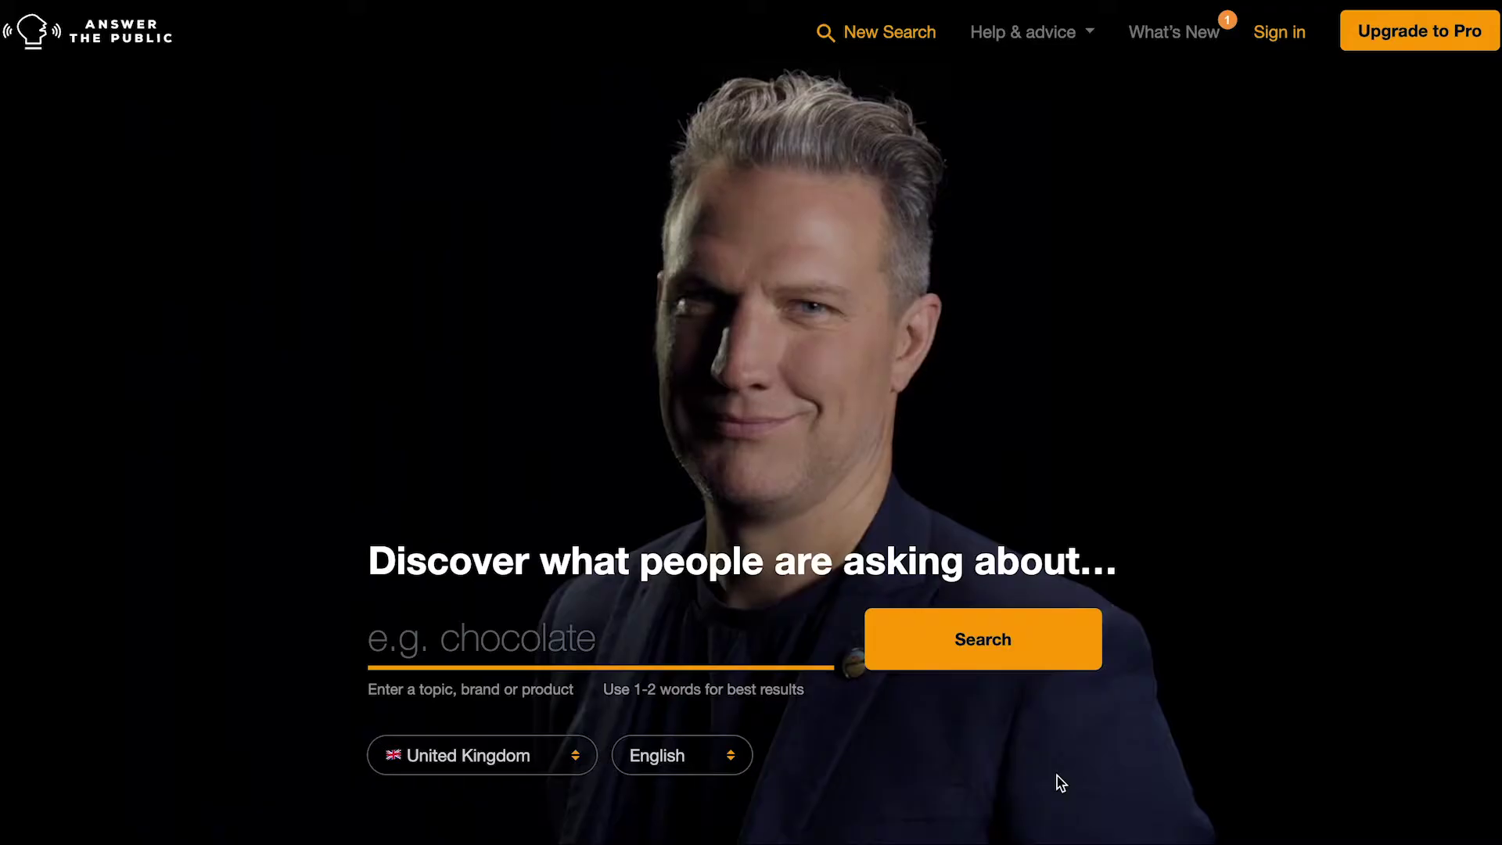
Search AnswerThePublic for 'instagram' and scroll down to the 80 questions people ask.
{"action": "left_click", "coordinate": [561, 648]}
{"action": "type", "text": "Instagram"}
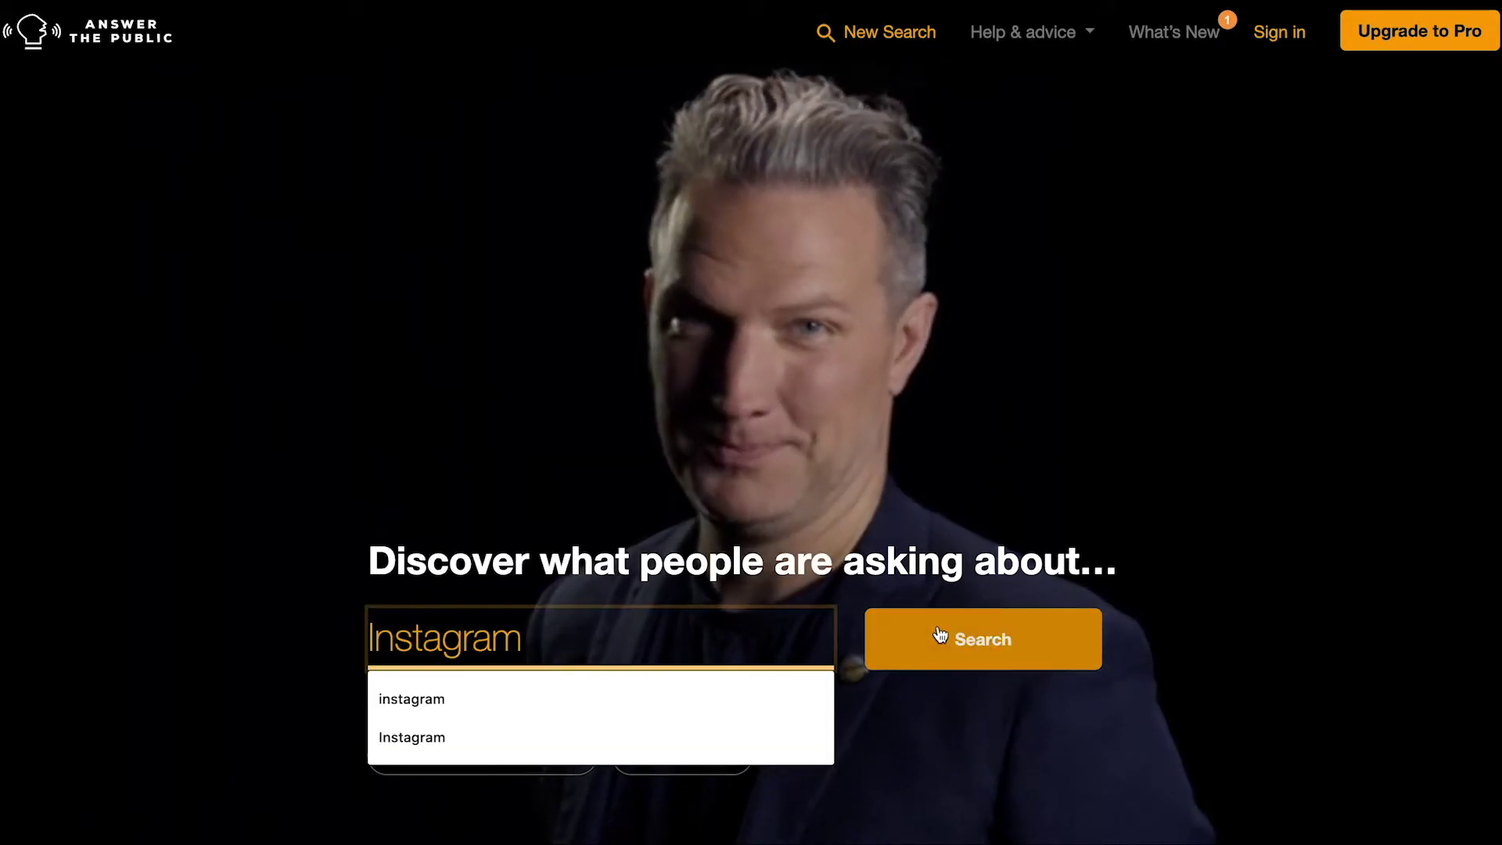
{"action": "left_click", "coordinate": [947, 641]}
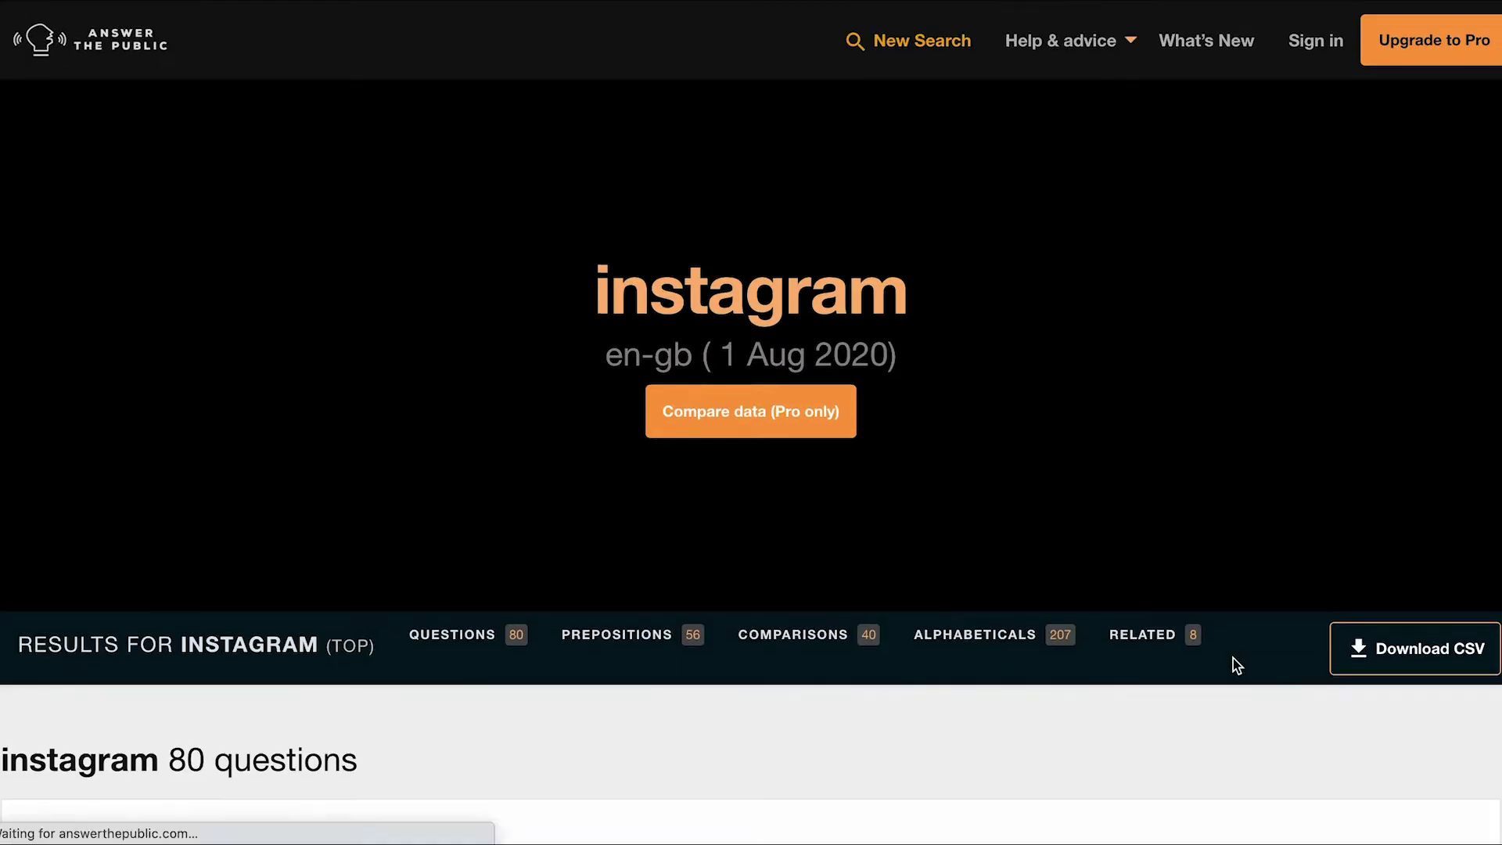
{"action": "scroll", "coordinate": [1233, 659], "scroll_direction": "down", "scroll_amount": 2}
{"action": "scroll", "coordinate": [1234, 665], "scroll_direction": "down", "scroll_amount": 8}
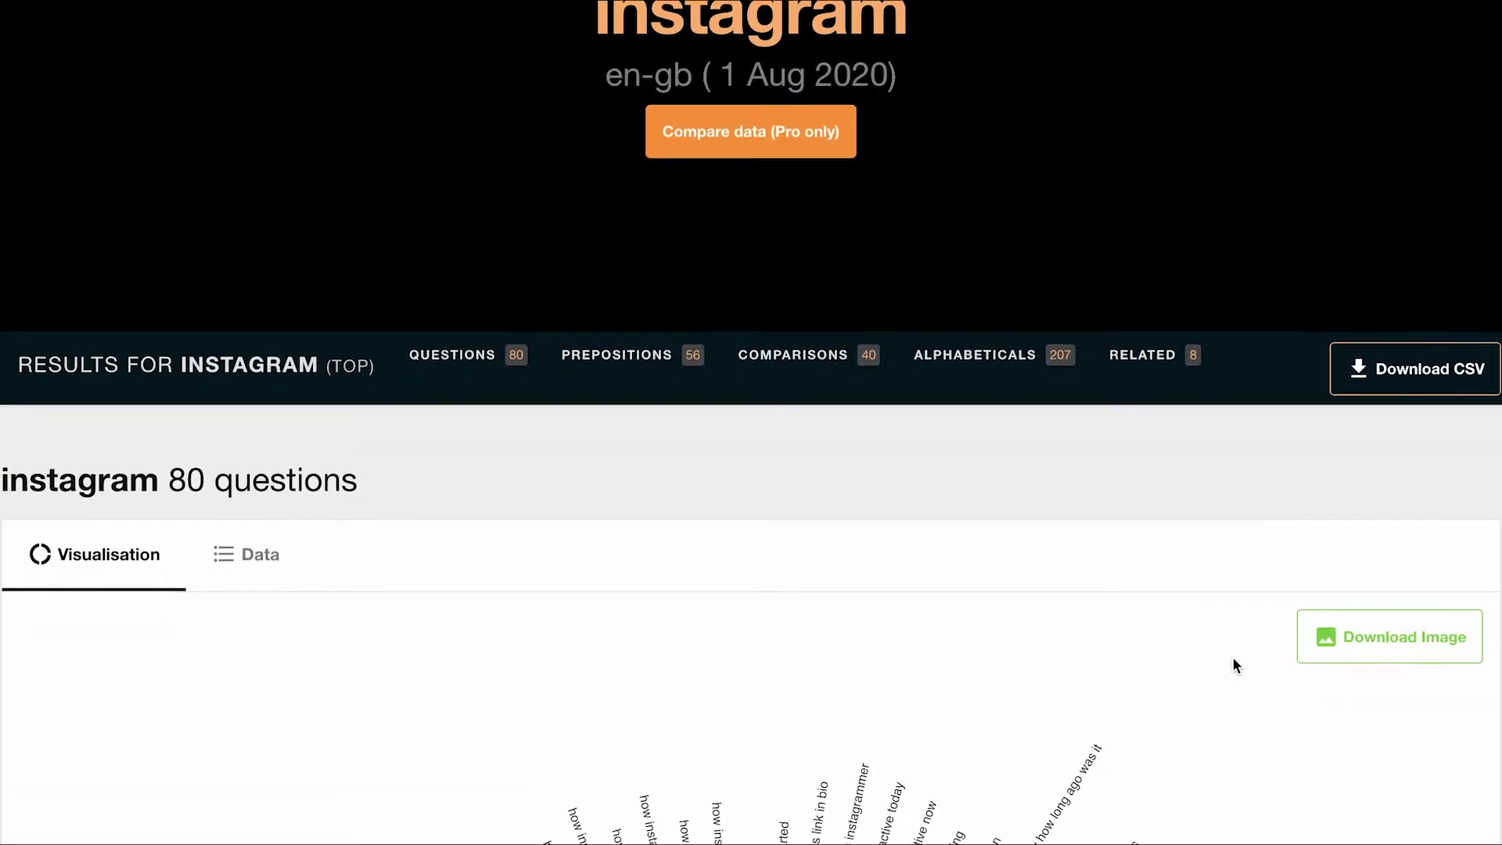
{"action": "scroll", "coordinate": [1234, 665], "scroll_direction": "down", "scroll_amount": 3}
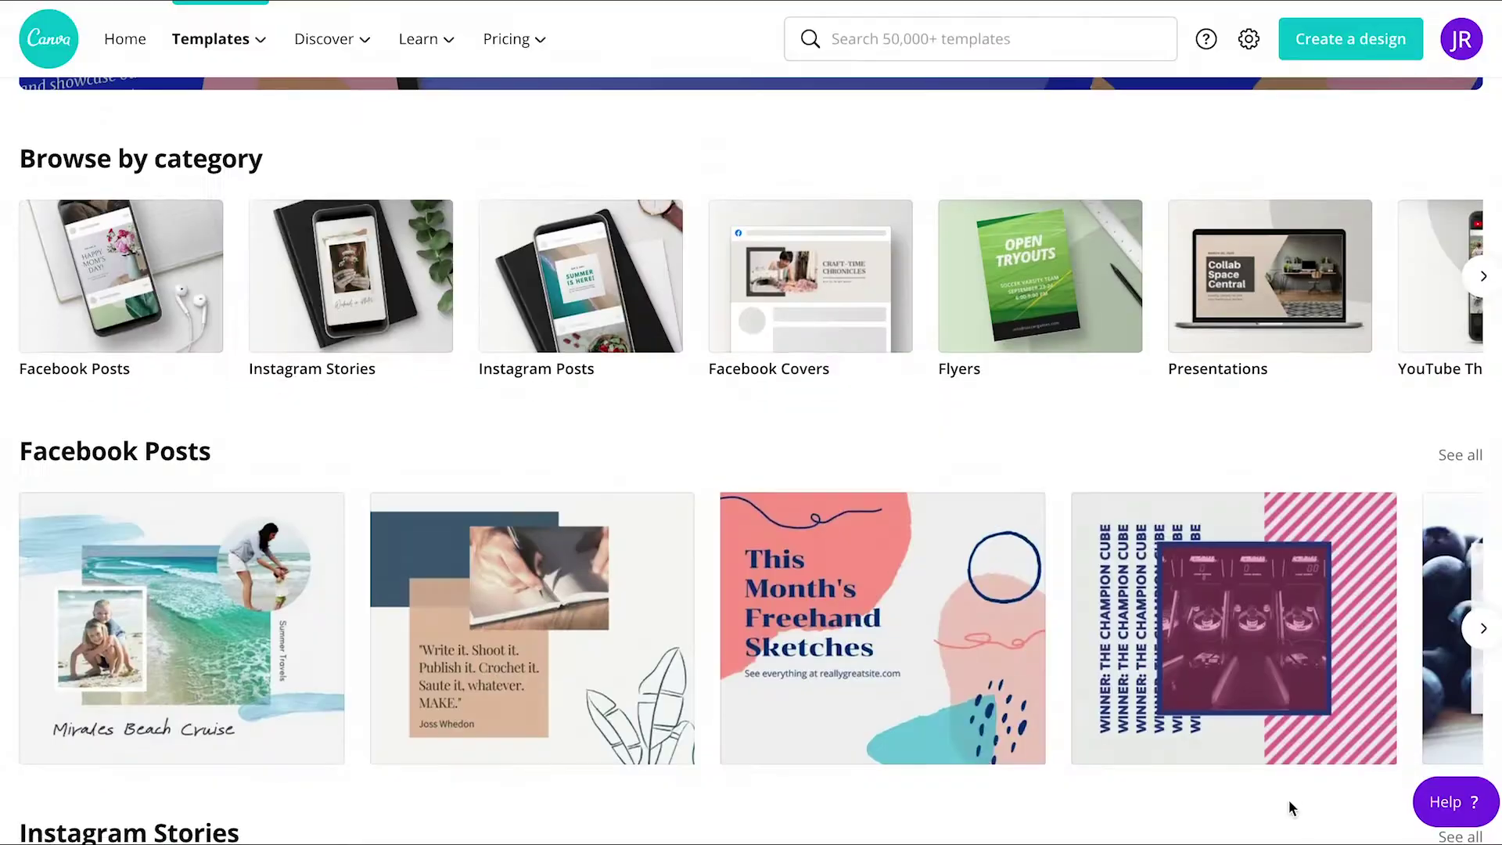
Scroll through Canva's template and element collections.
{"action": "scroll", "coordinate": [1289, 799], "scroll_direction": "down", "scroll_amount": 10}
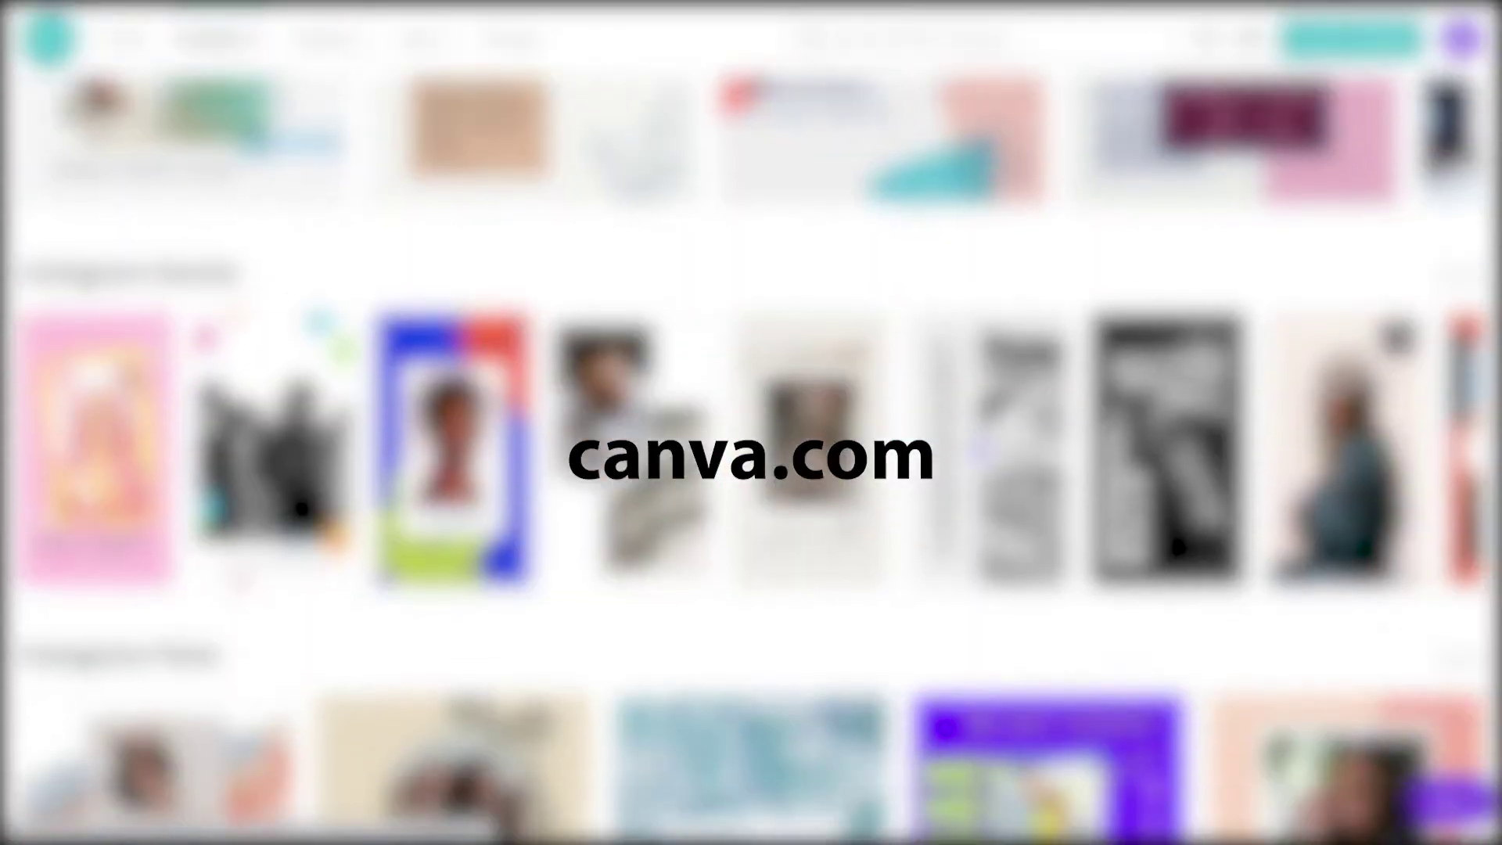
{"action": "scroll", "coordinate": [751, 423], "scroll_direction": "down", "scroll_amount": 10}
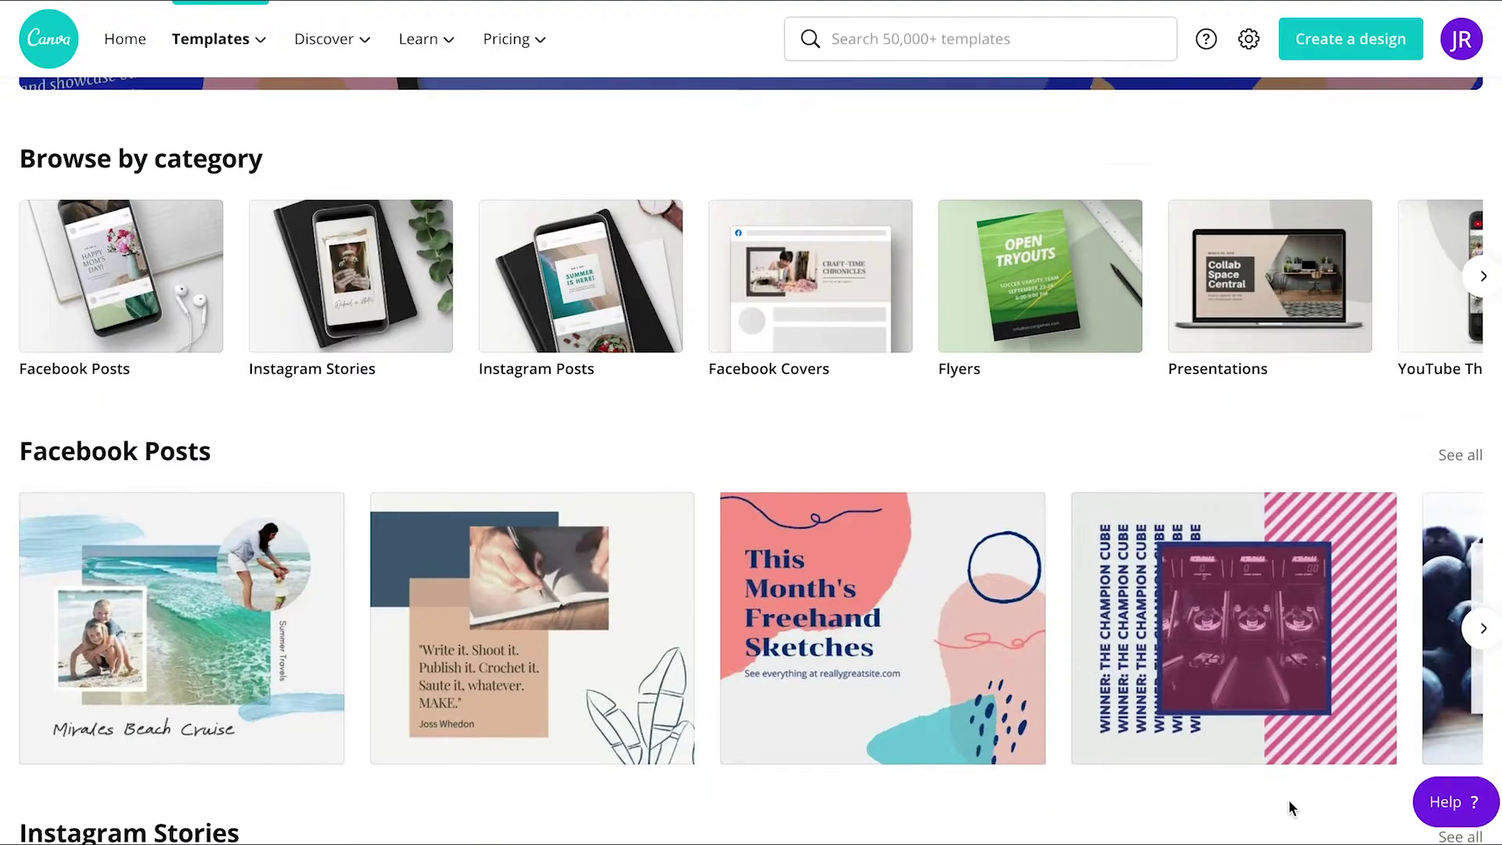
{"action": "scroll", "coordinate": [1288, 799], "scroll_direction": "down", "scroll_amount": 10}
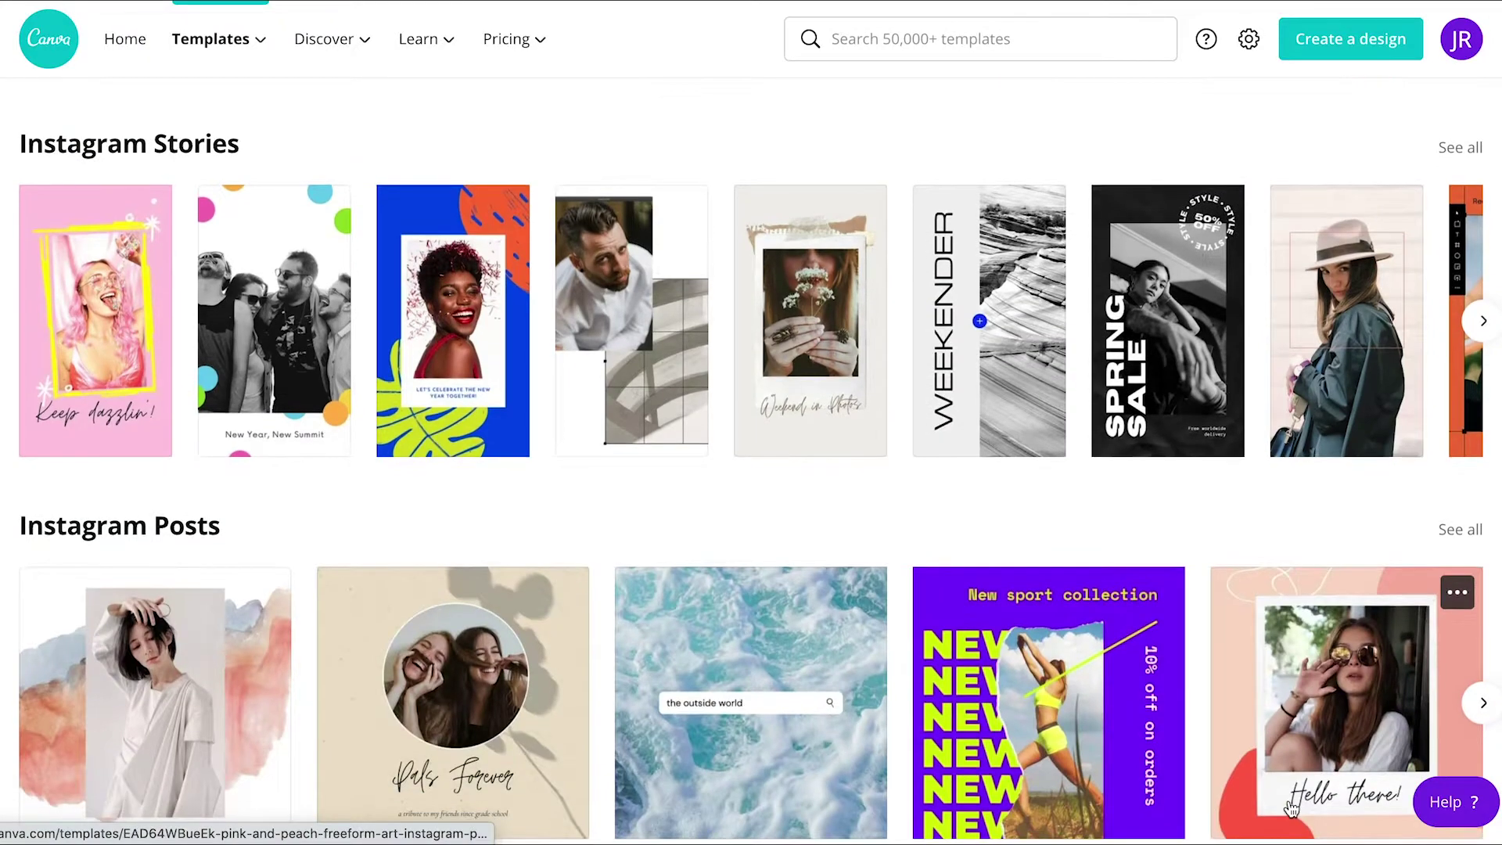
{"action": "scroll", "coordinate": [1290, 808], "scroll_direction": "down", "scroll_amount": 10}
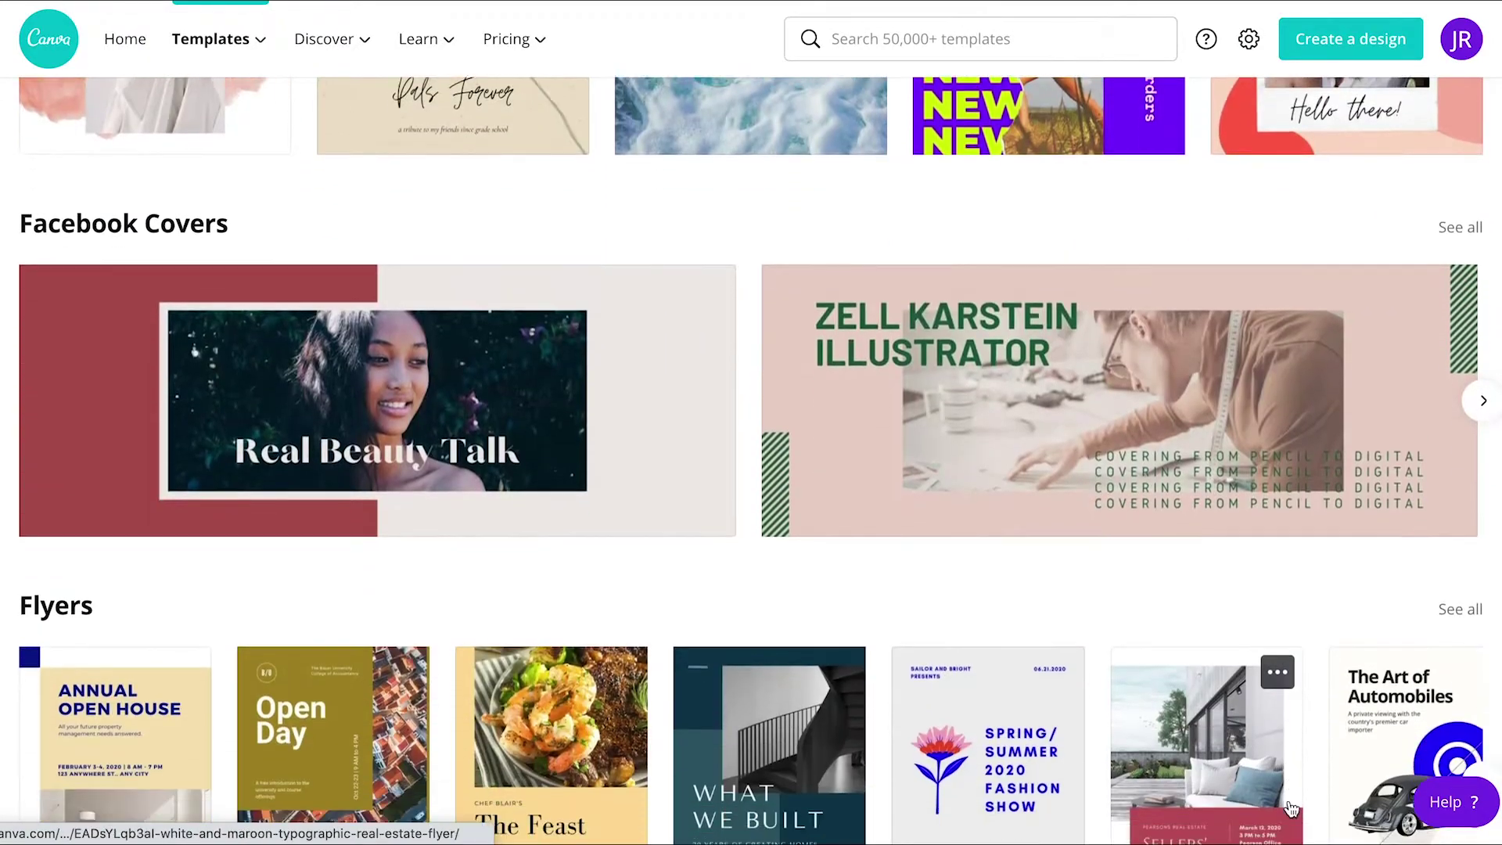
{"action": "scroll", "coordinate": [1290, 809], "scroll_direction": "down", "scroll_amount": 8}
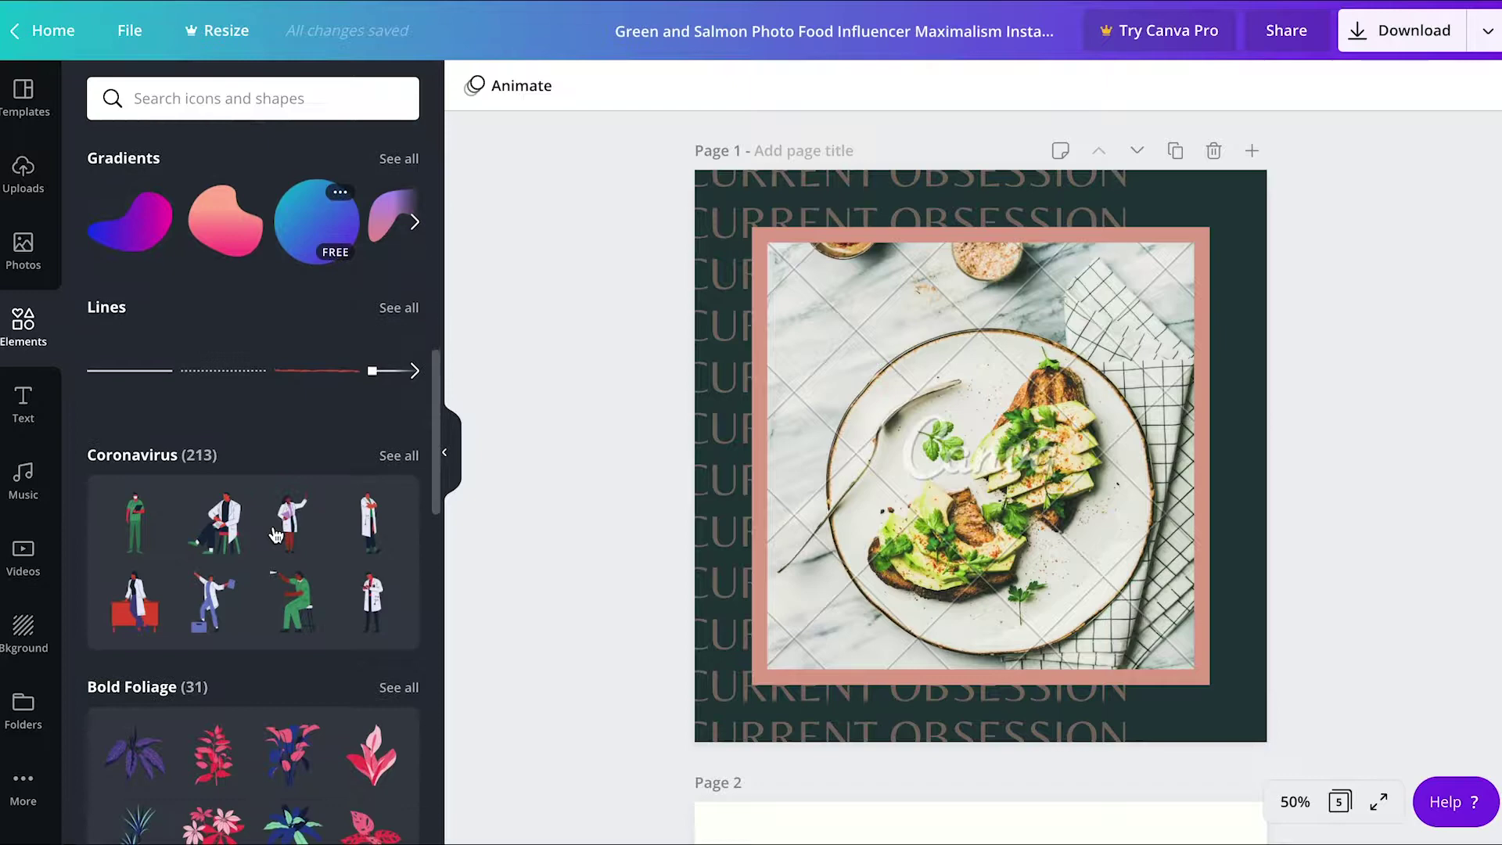
{"action": "scroll", "coordinate": [253, 469], "scroll_direction": "down", "scroll_amount": 10}
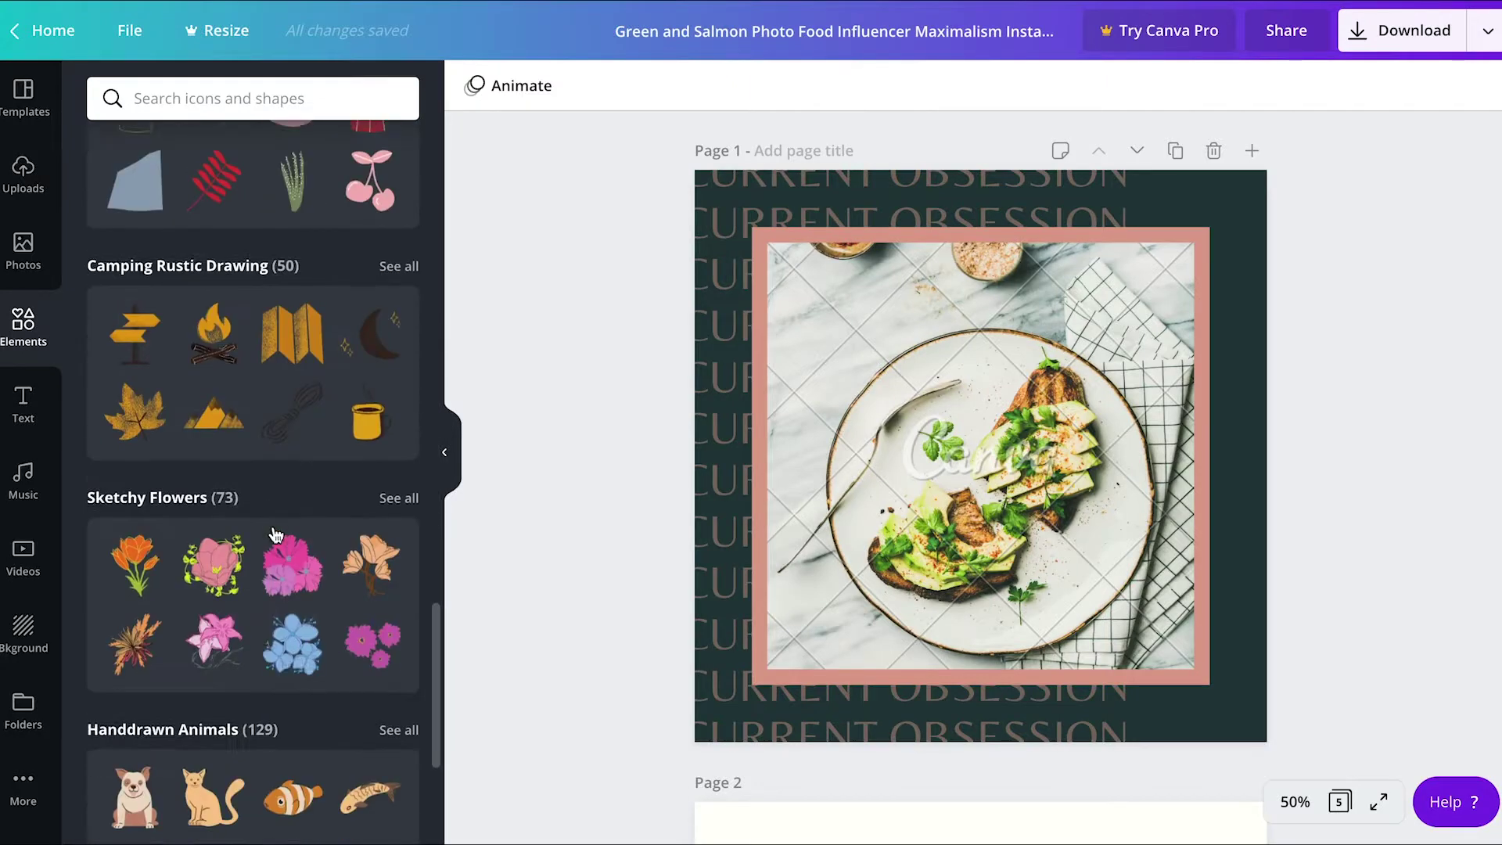
Browse the ready-made text styles and music library, then list Events design types.
{"action": "left_click", "coordinate": [22, 403]}
{"action": "scroll", "coordinate": [252, 469], "scroll_direction": "down", "scroll_amount": 10}
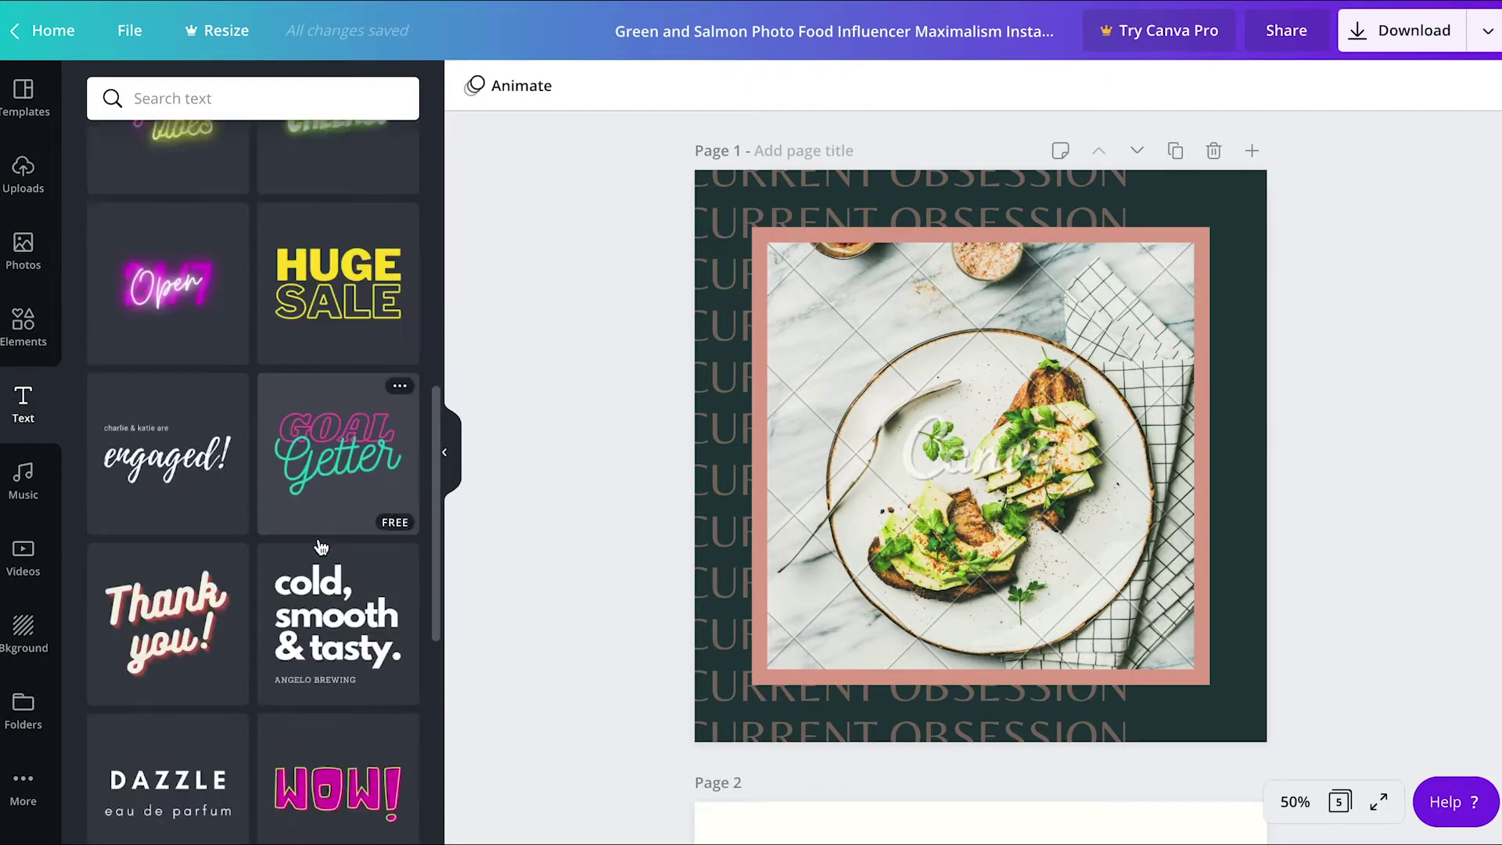
{"action": "left_click", "coordinate": [11, 493]}
{"action": "scroll", "coordinate": [270, 618], "scroll_direction": "down", "scroll_amount": 6}
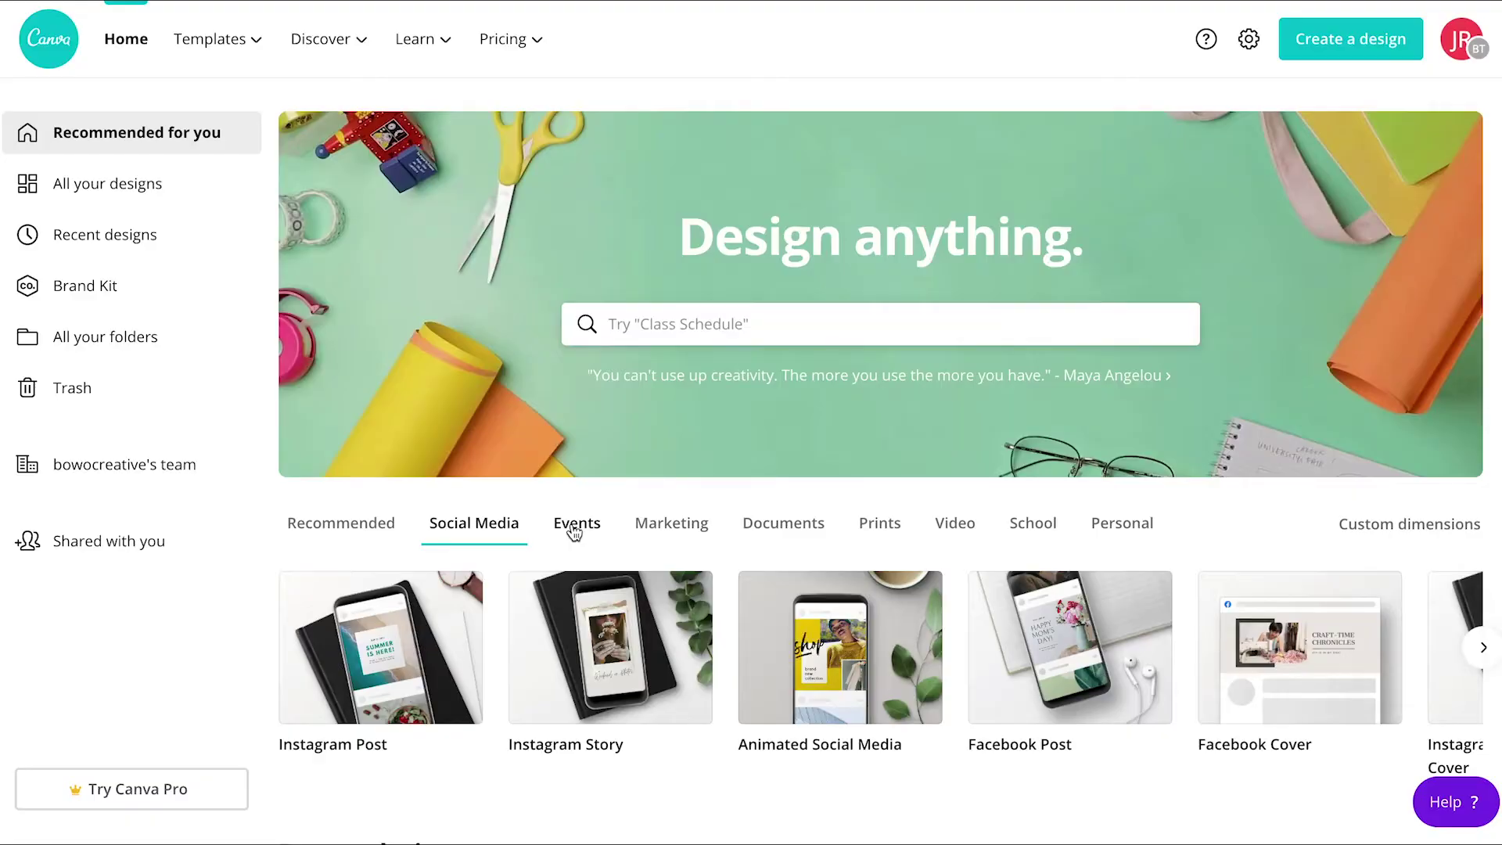
{"action": "left_click", "coordinate": [576, 524]}
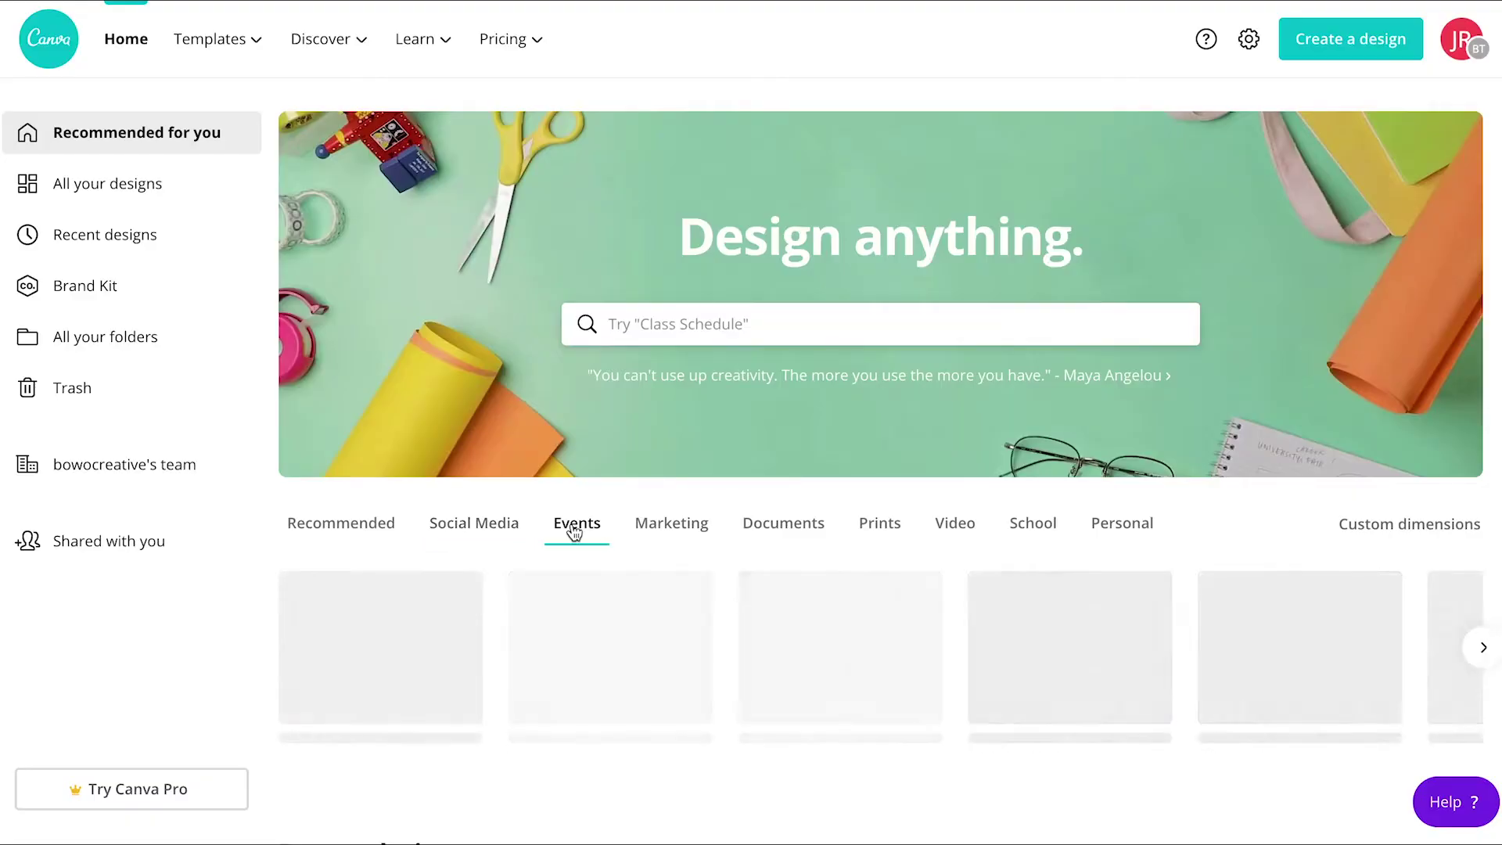
Start a new design from the Red and Purple Modern Sale template under Documents.
{"action": "left_click", "coordinate": [666, 535]}
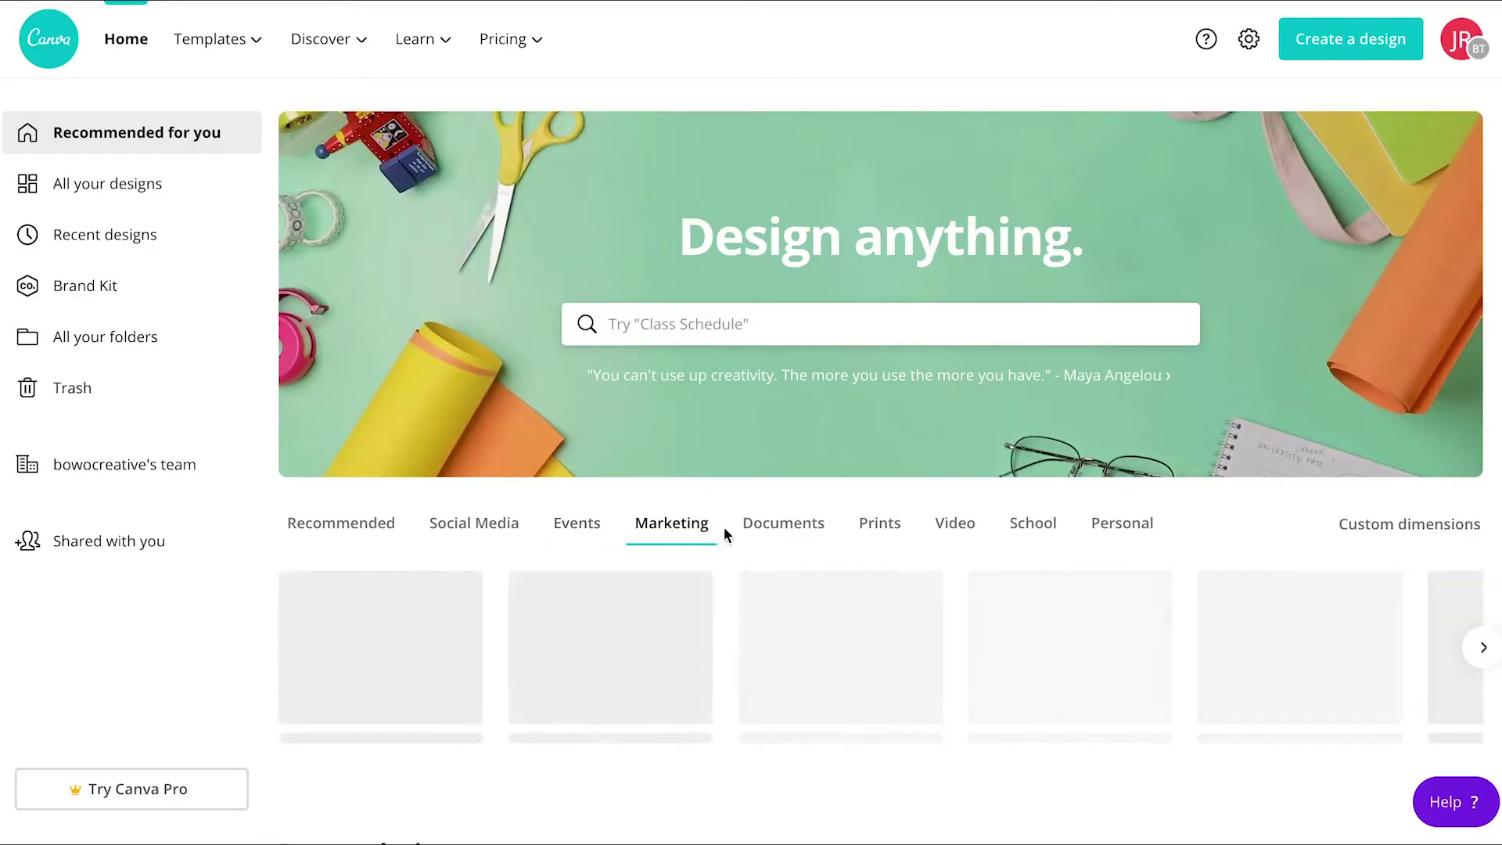
{"action": "left_click", "coordinate": [785, 532]}
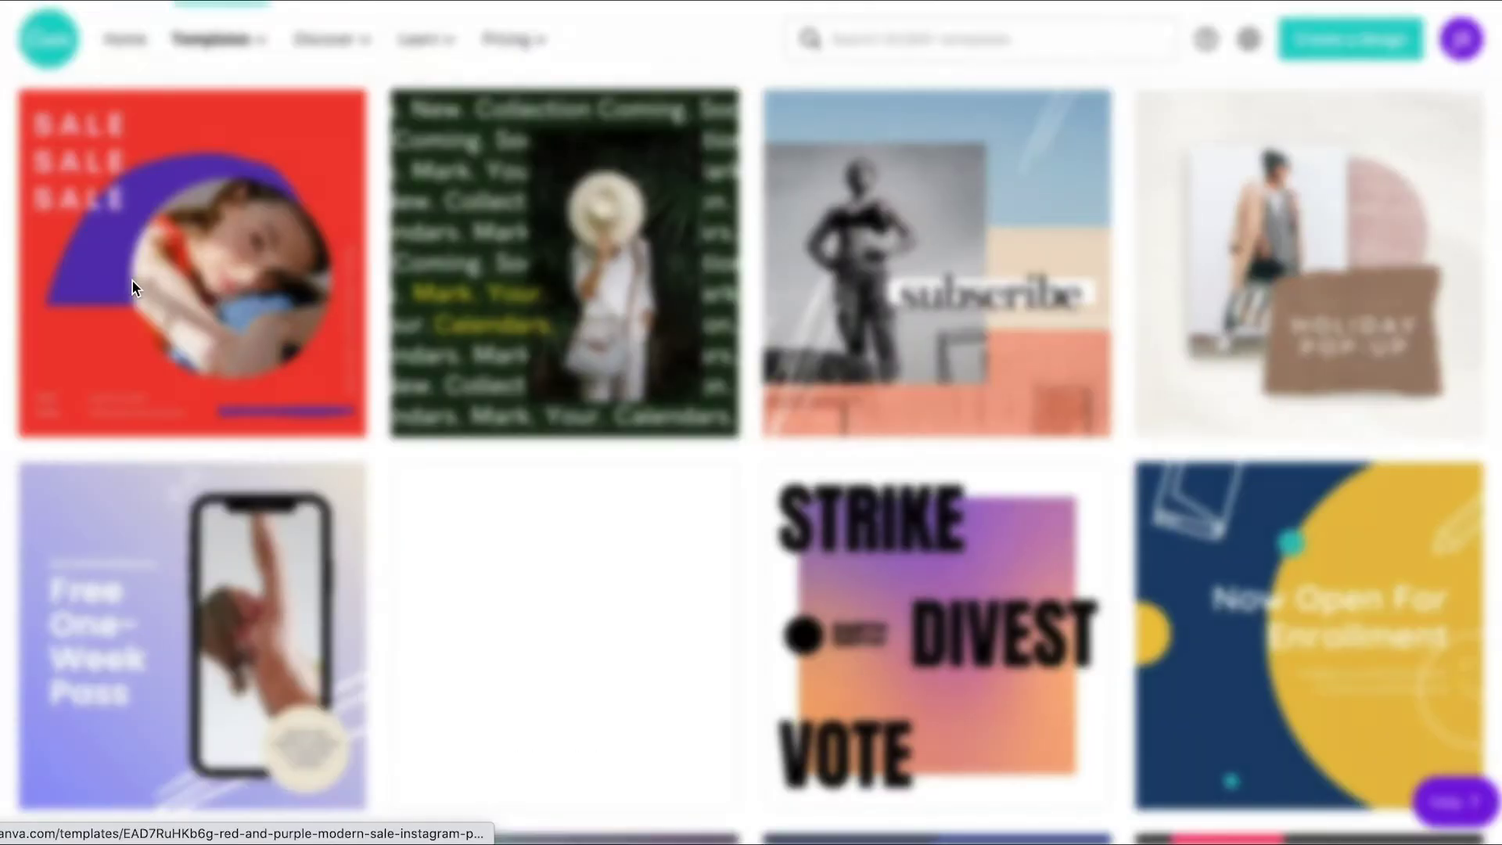
{"action": "left_click", "coordinate": [133, 280]}
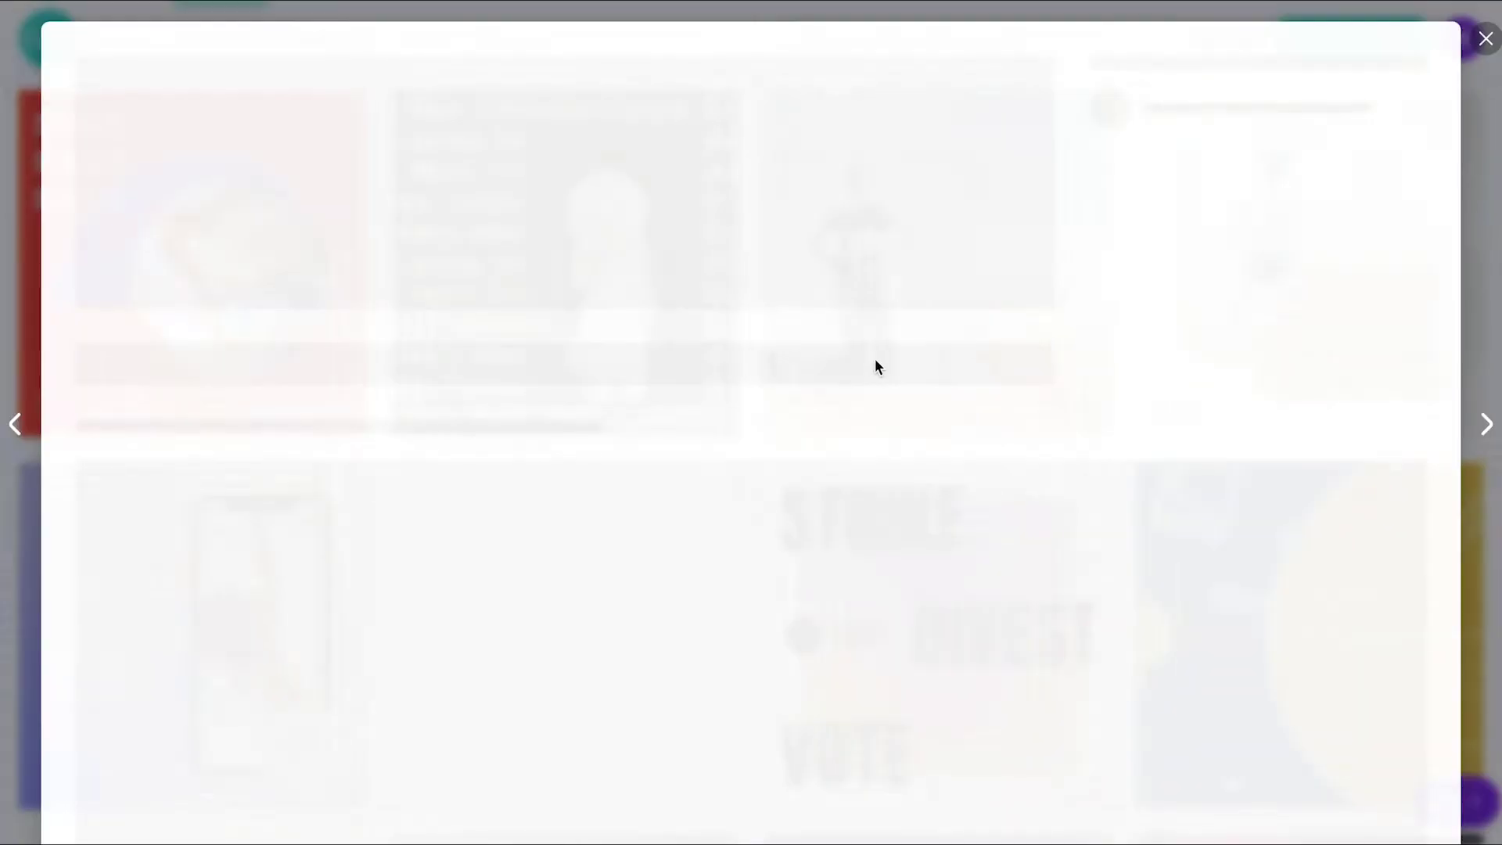
{"action": "scroll", "coordinate": [1191, 293], "scroll_direction": "up", "scroll_amount": 5}
{"action": "left_click", "coordinate": [1209, 212]}
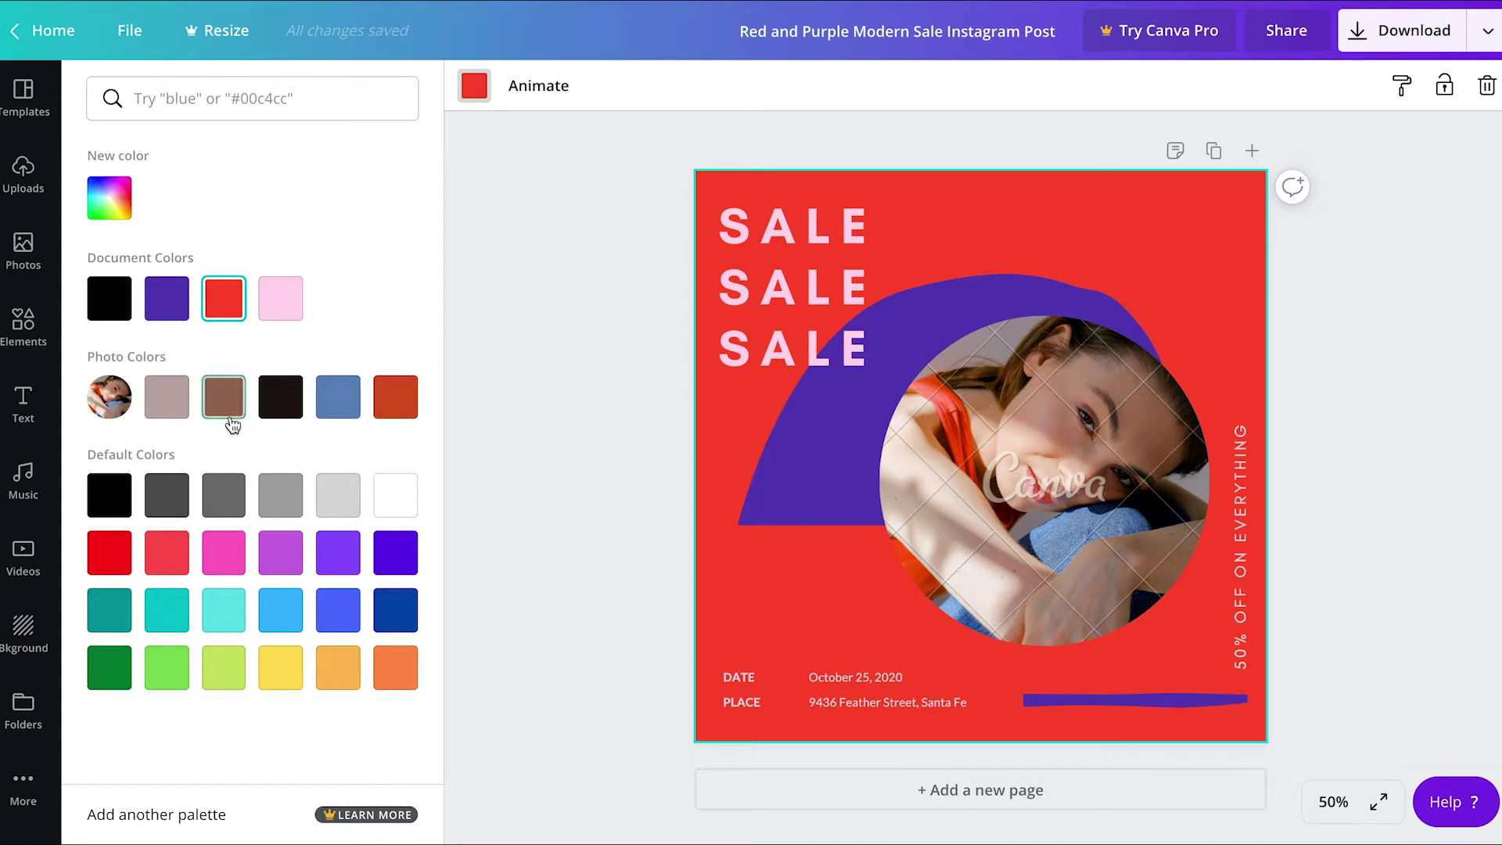
Make the background greyish-pink and resize the SALE text block.
{"action": "left_click", "coordinate": [177, 412]}
{"action": "left_click", "coordinate": [536, 302]}
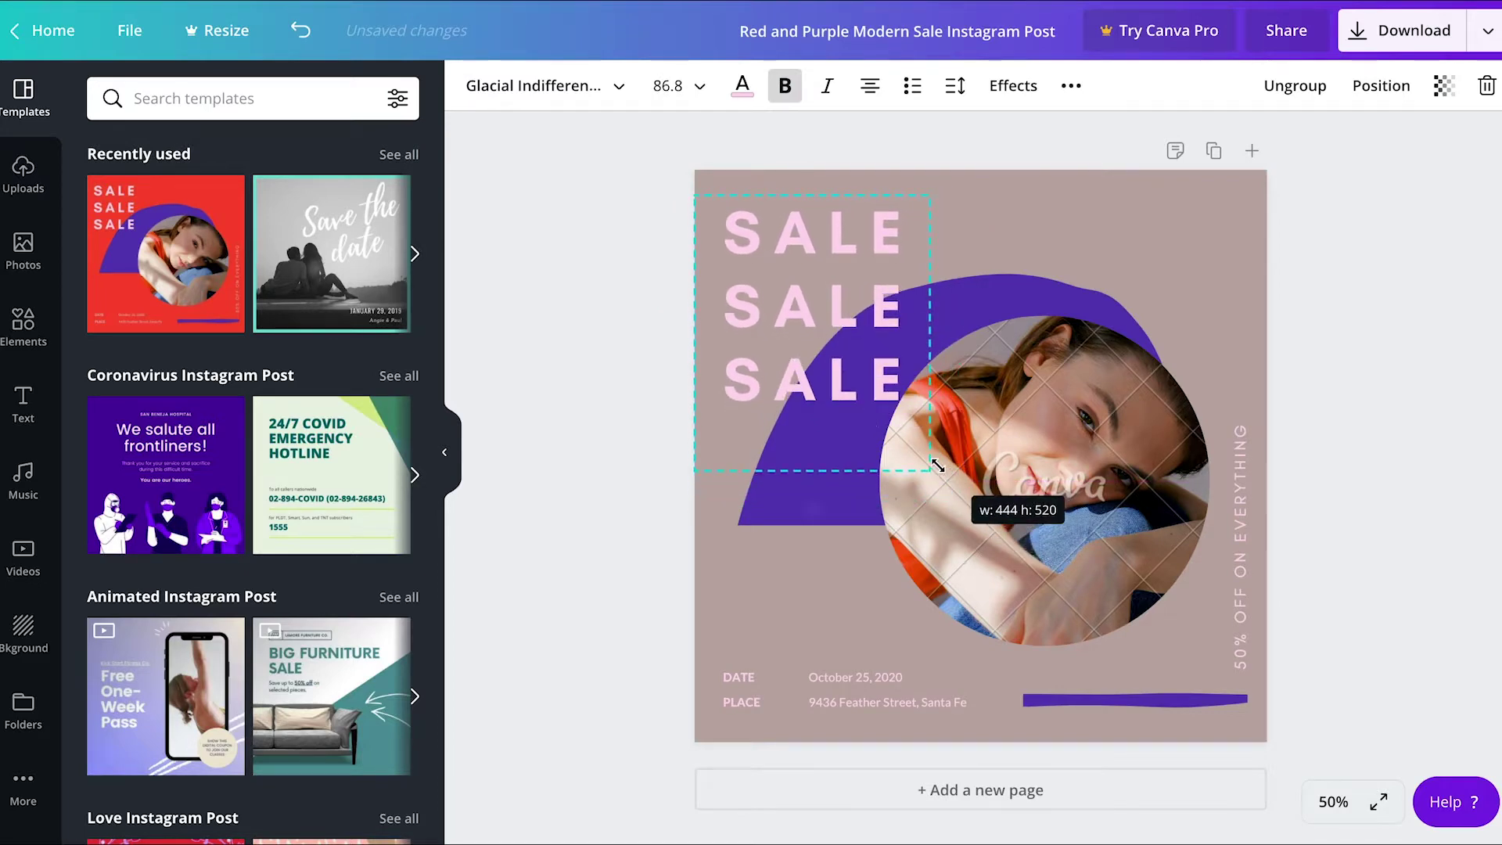
{"action": "left_click_drag", "start_coordinate": [937, 466], "coordinate": [938, 468]}
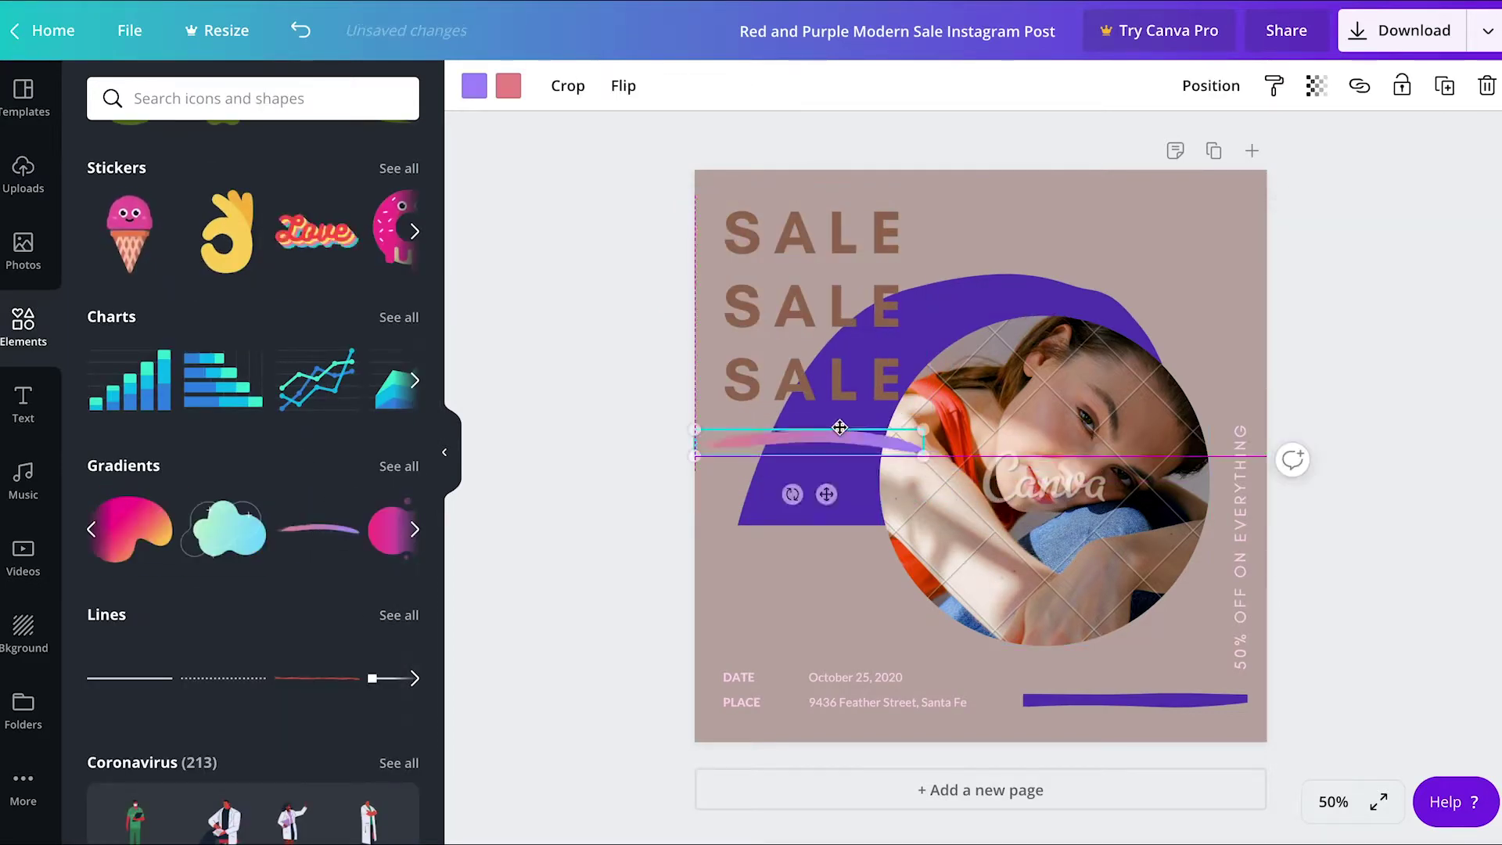
Drop a Pexels photo of a man into the circle and bring up download options.
{"action": "left_click", "coordinate": [23, 784]}
{"action": "left_click", "coordinate": [120, 409]}
{"action": "left_click_drag", "start_coordinate": [290, 303], "coordinate": [978, 422]}
{"action": "left_click", "coordinate": [1400, 30]}
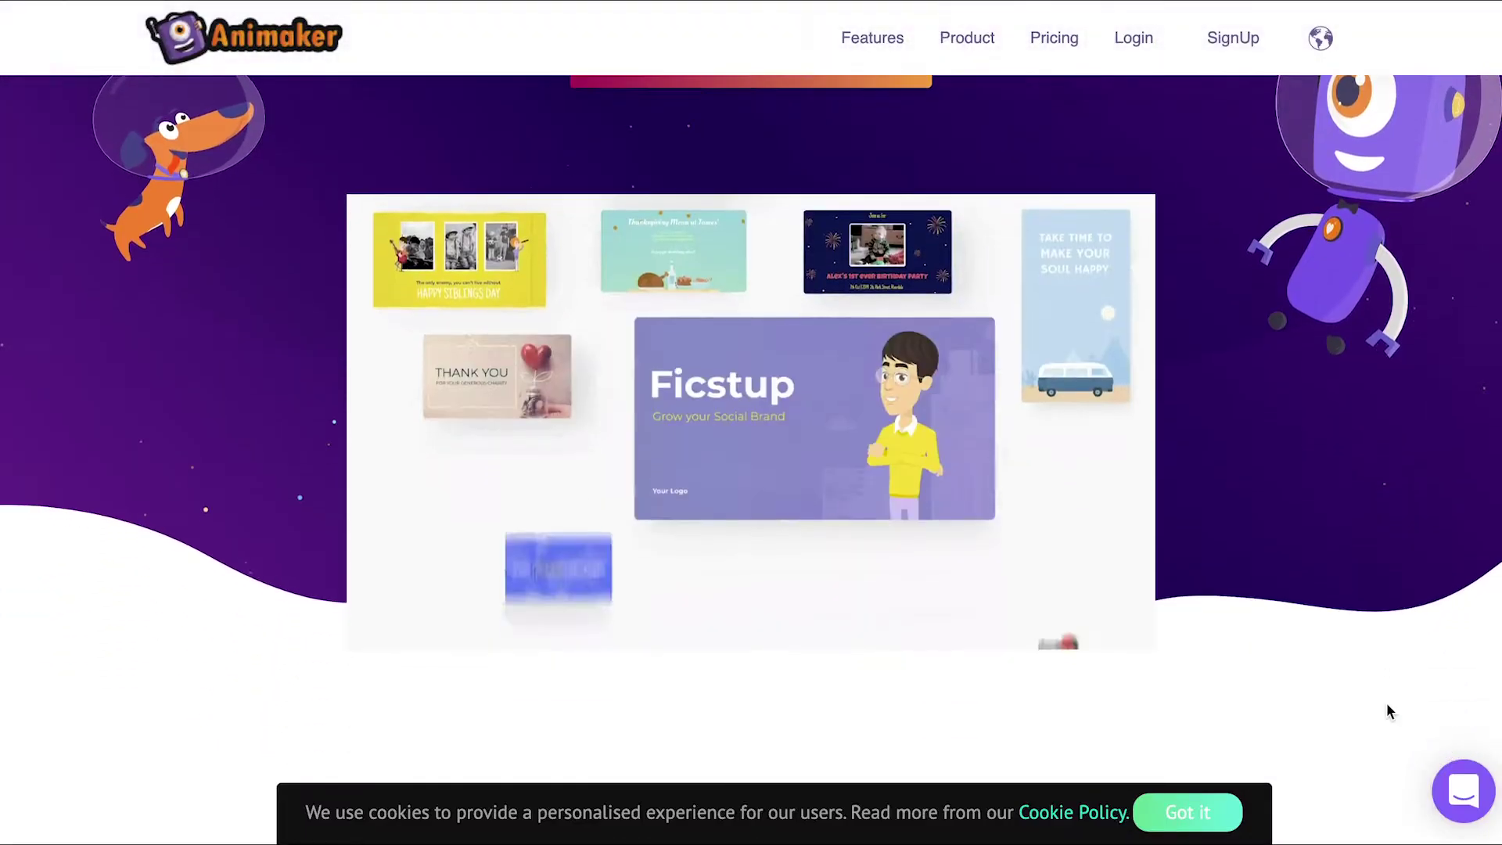
Scroll Animaker's homepage and templates, then show the shapes library beside the SUMMER scene.
{"action": "scroll", "coordinate": [1389, 710], "scroll_direction": "down", "scroll_amount": 8}
{"action": "scroll", "coordinate": [1388, 706], "scroll_direction": "down", "scroll_amount": 10}
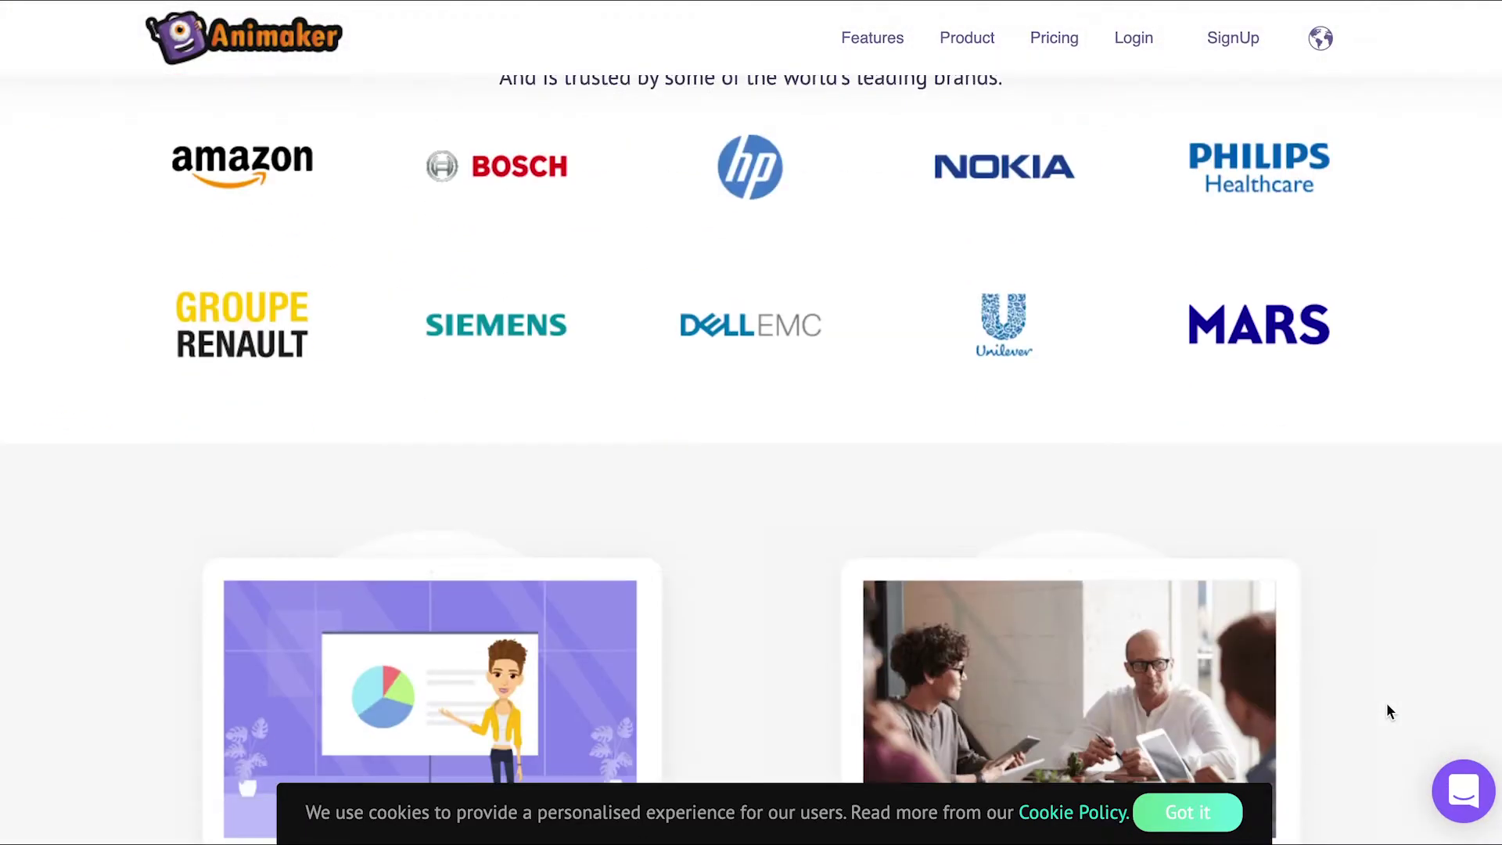
{"action": "scroll", "coordinate": [1388, 710], "scroll_direction": "down", "scroll_amount": 15}
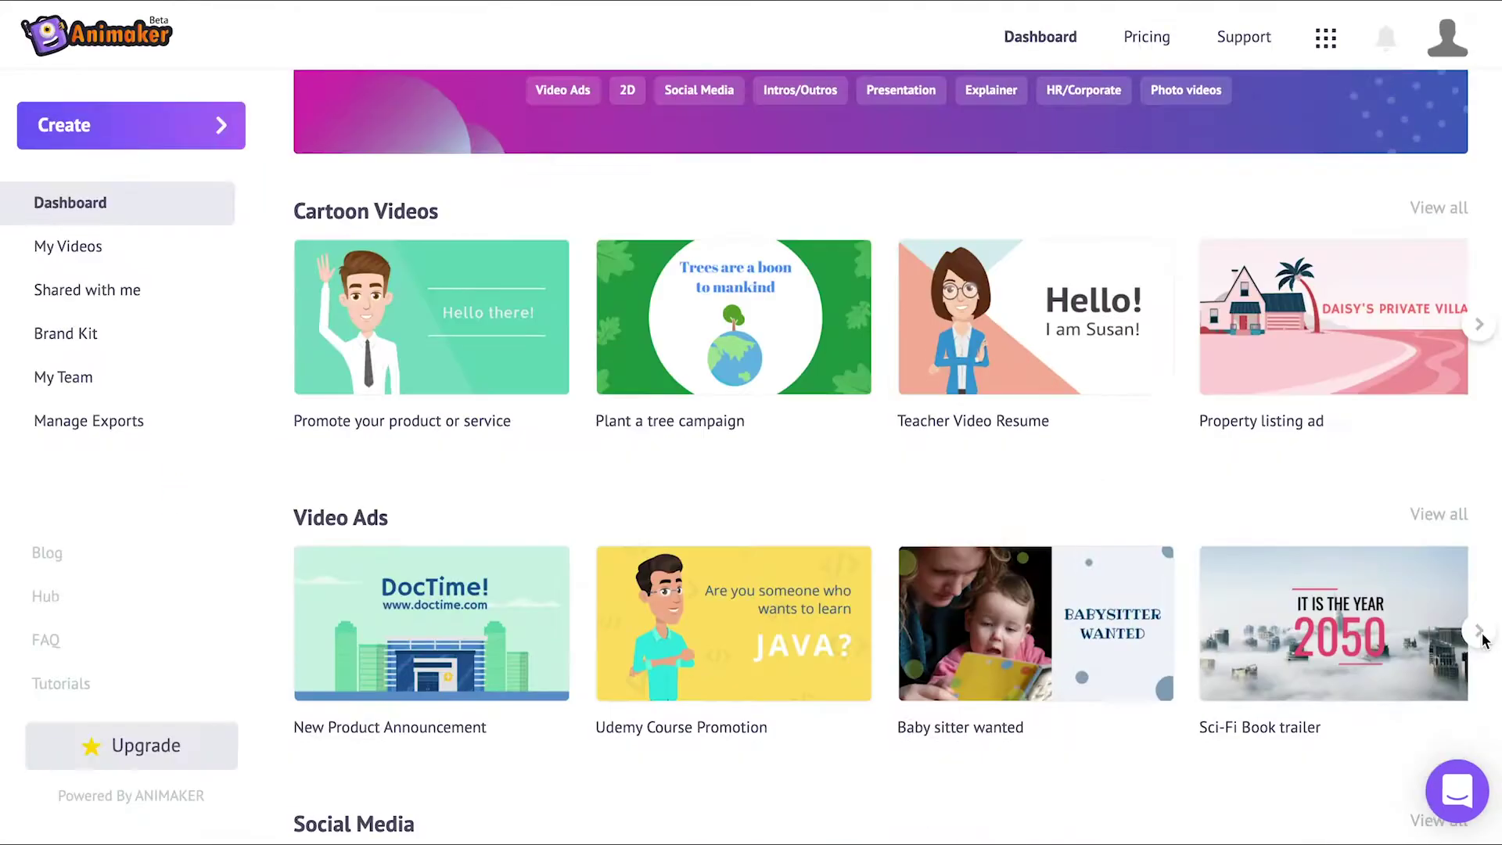
{"action": "scroll", "coordinate": [1483, 637], "scroll_direction": "down", "scroll_amount": 5}
{"action": "scroll", "coordinate": [1484, 641], "scroll_direction": "down", "scroll_amount": 9}
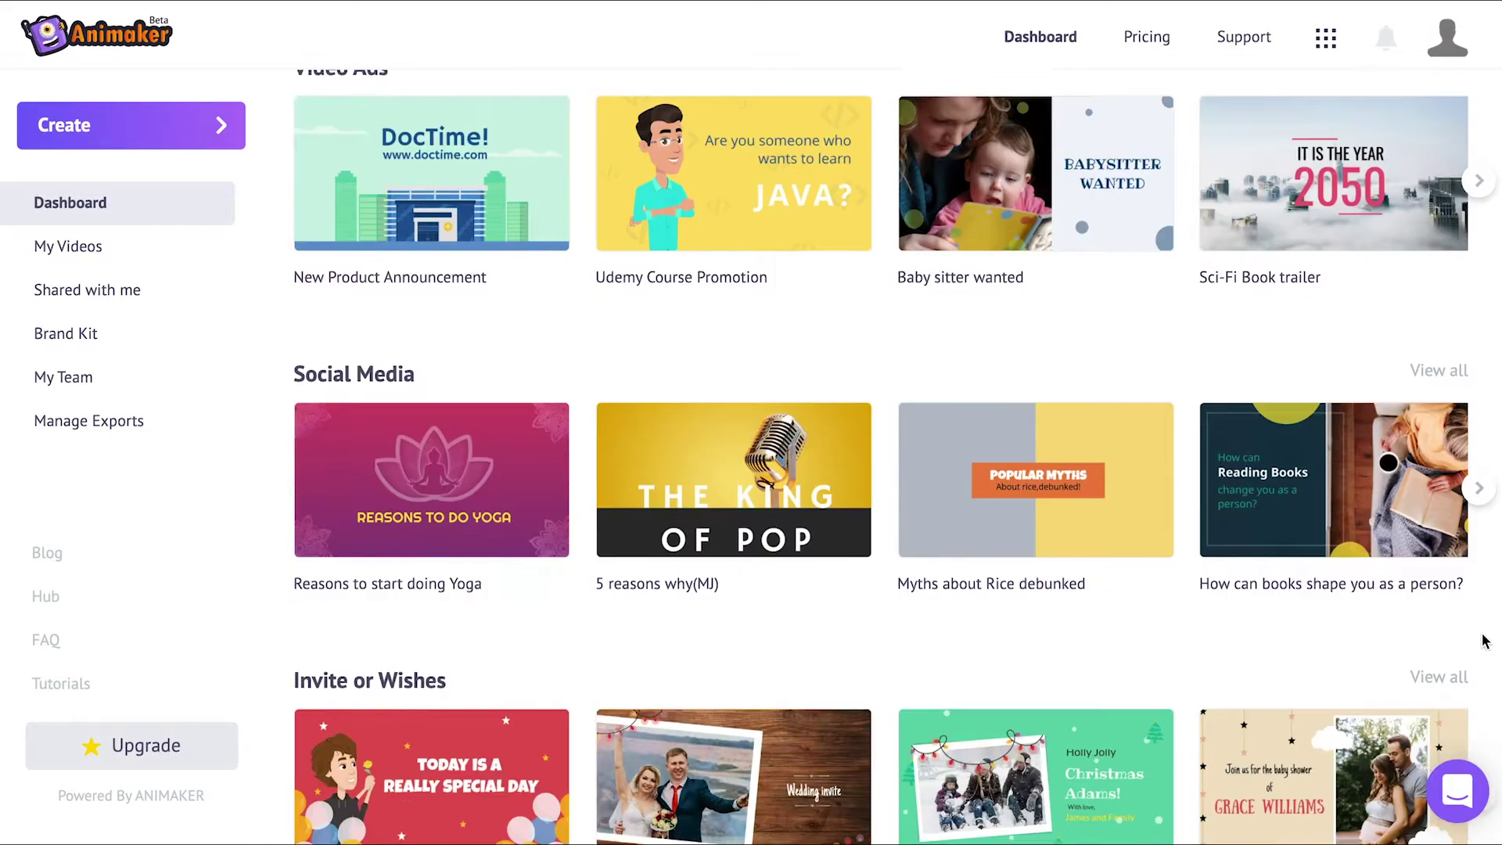
{"action": "scroll", "coordinate": [1484, 641], "scroll_direction": "down", "scroll_amount": 12}
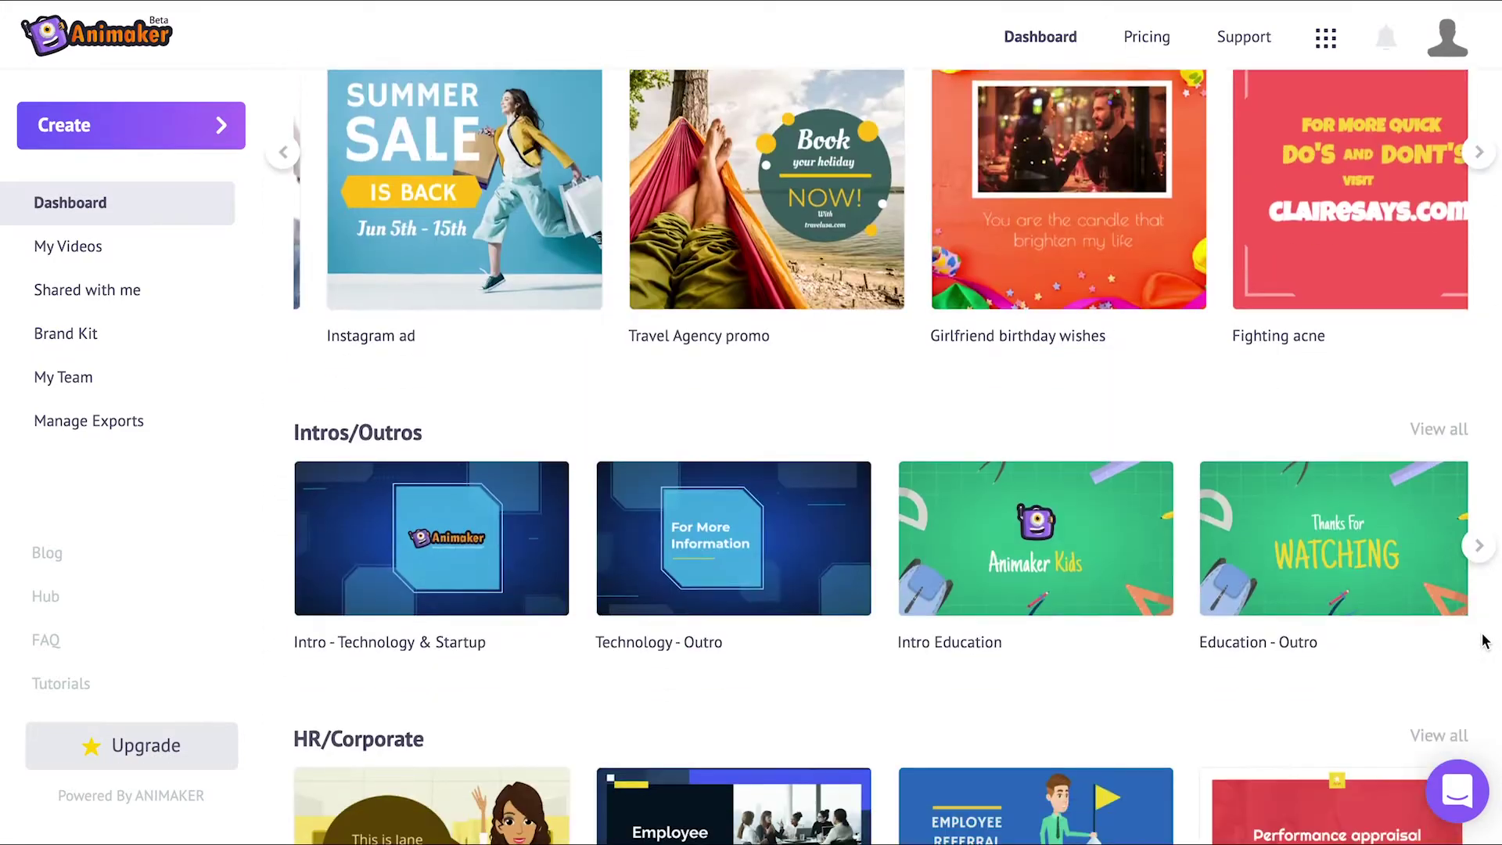
{"action": "scroll", "coordinate": [1484, 642], "scroll_direction": "down", "scroll_amount": 10}
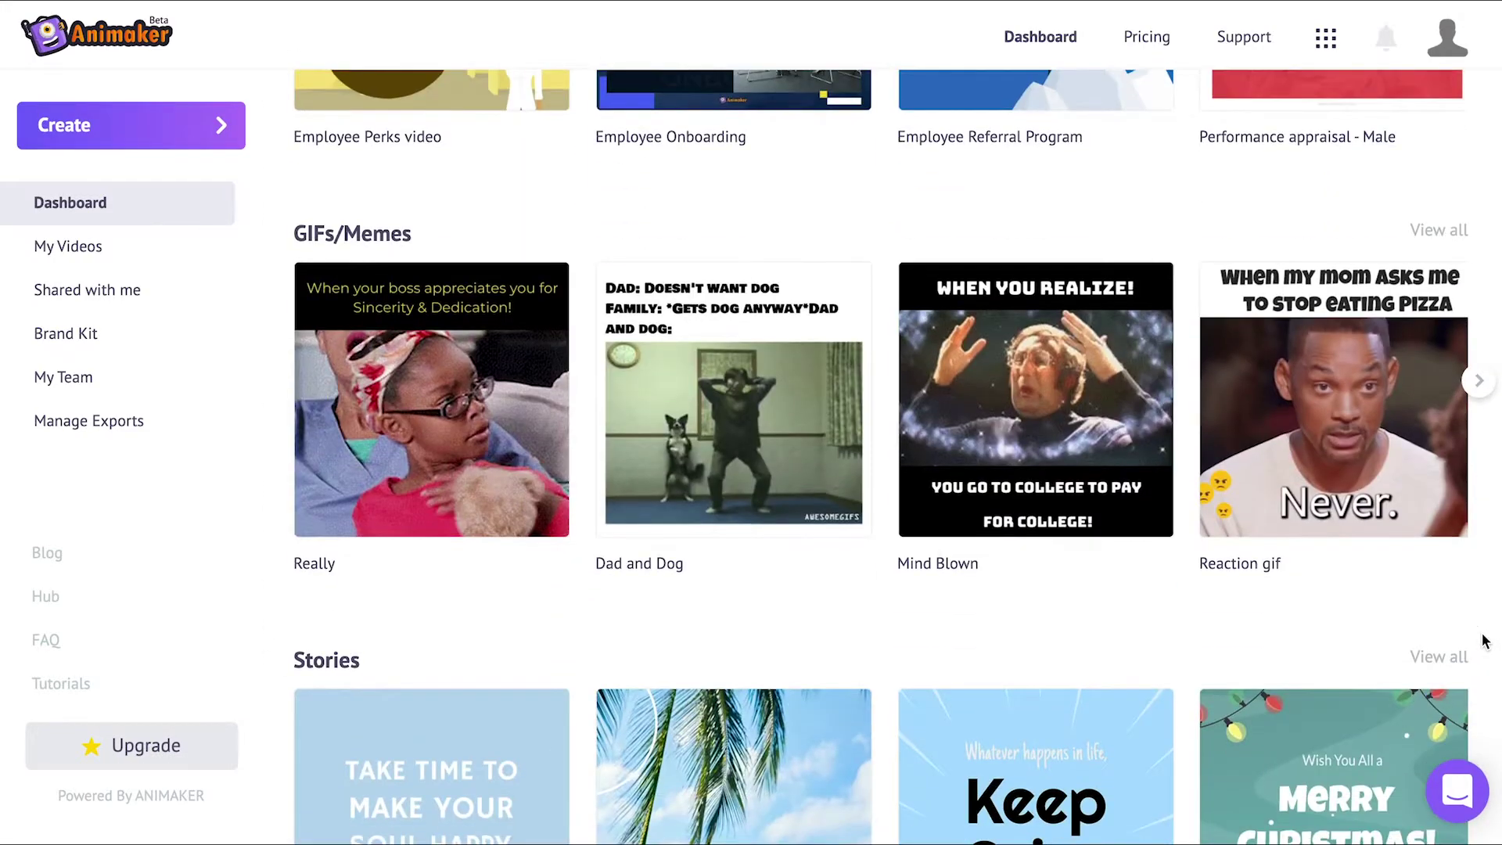
{"action": "scroll", "coordinate": [1484, 642], "scroll_direction": "down", "scroll_amount": 6}
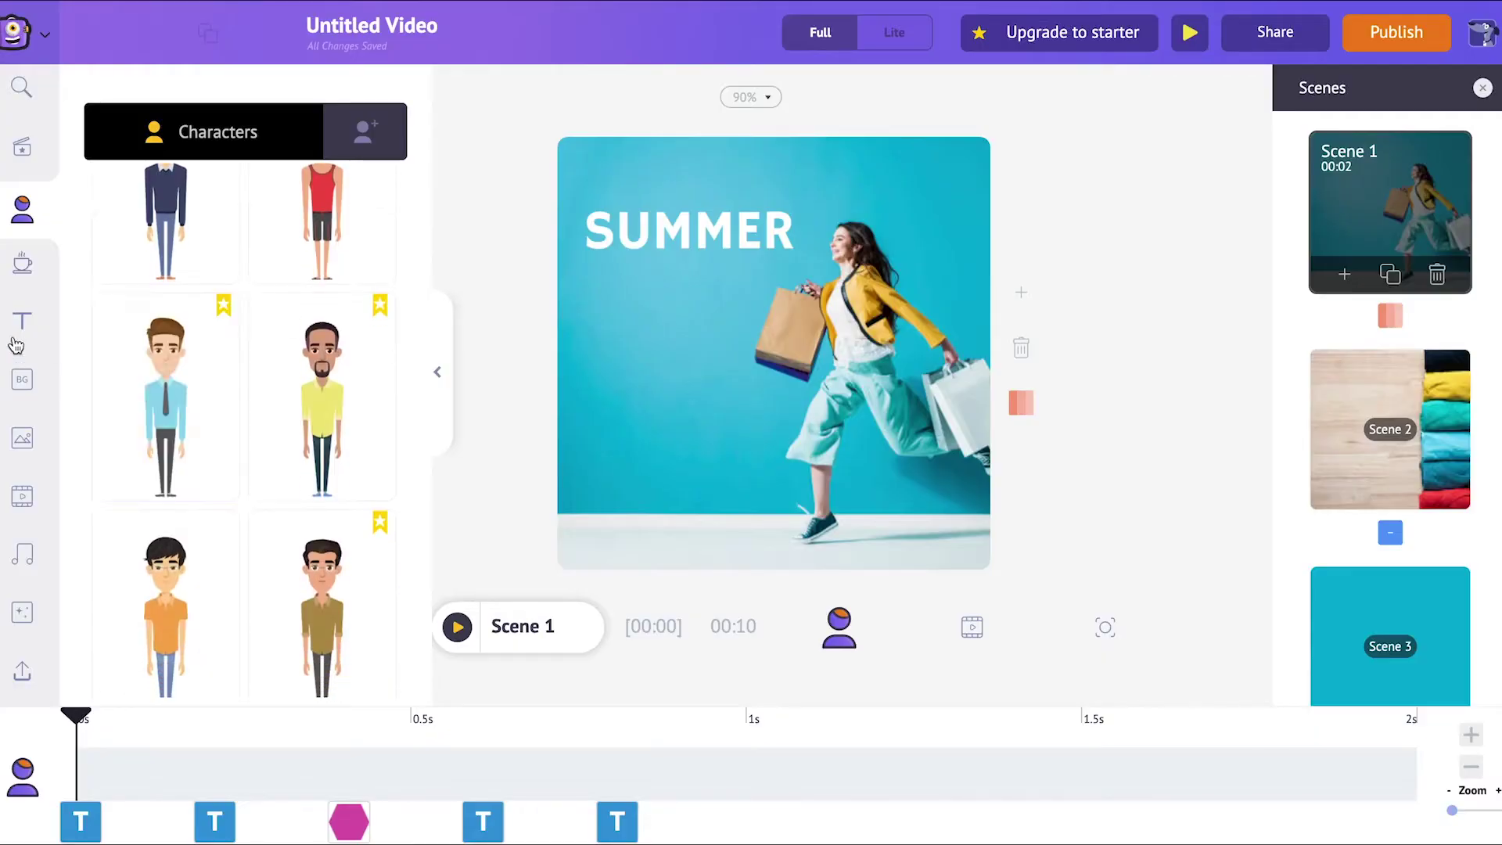
{"action": "left_click", "coordinate": [22, 271]}
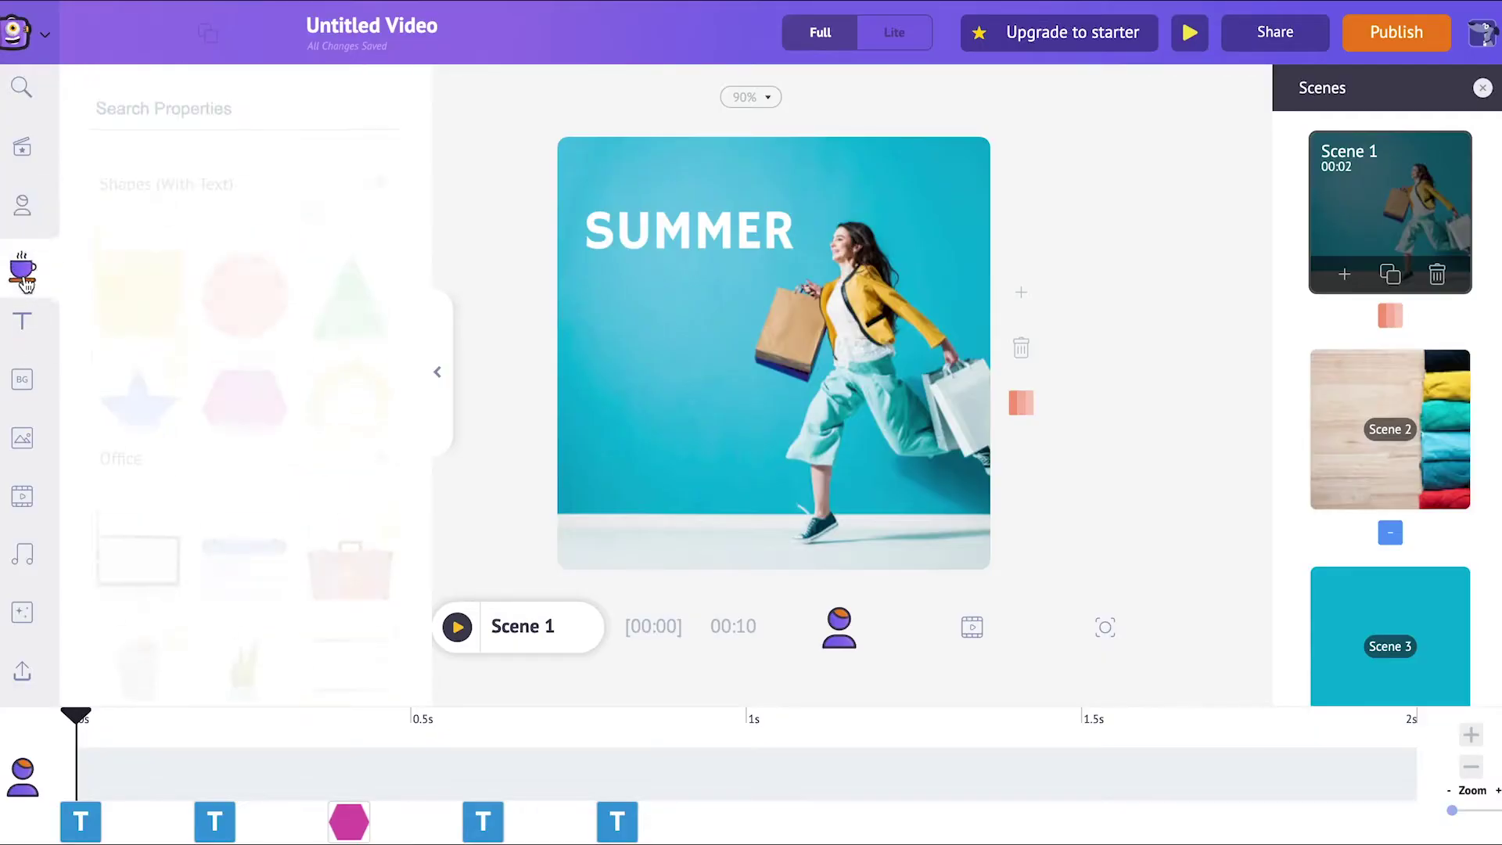
Browse the Text, BG, Images and Videos libraries in Animaker's sidebar.
{"action": "left_click", "coordinate": [26, 351]}
{"action": "scroll", "coordinate": [118, 461], "scroll_direction": "down", "scroll_amount": 1}
{"action": "left_click", "coordinate": [21, 380]}
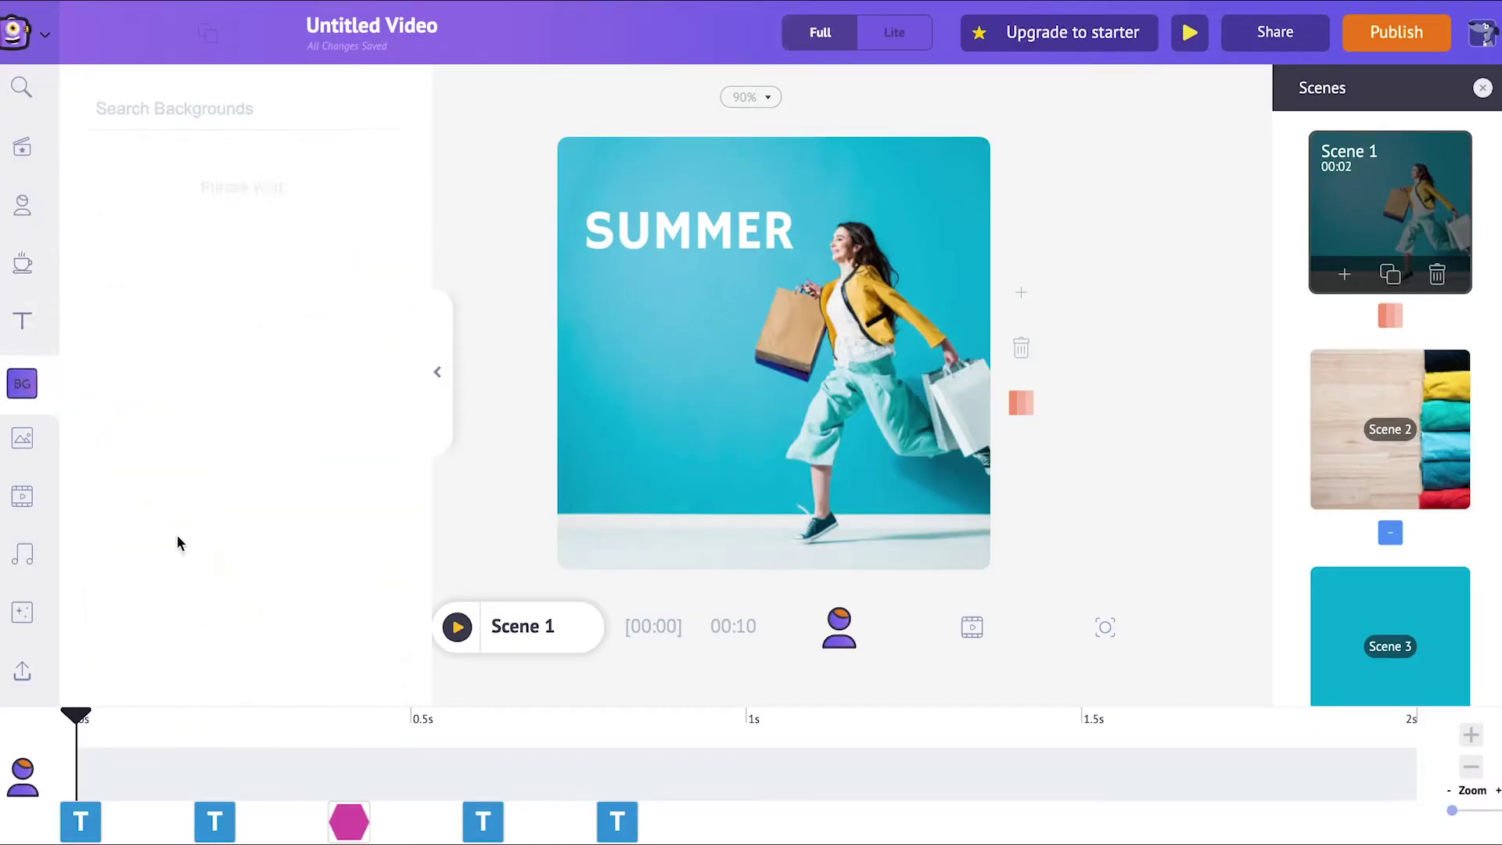
{"action": "scroll", "coordinate": [179, 542], "scroll_direction": "down", "scroll_amount": 5}
{"action": "scroll", "coordinate": [179, 542], "scroll_direction": "down", "scroll_amount": 3}
{"action": "left_click", "coordinate": [22, 438]}
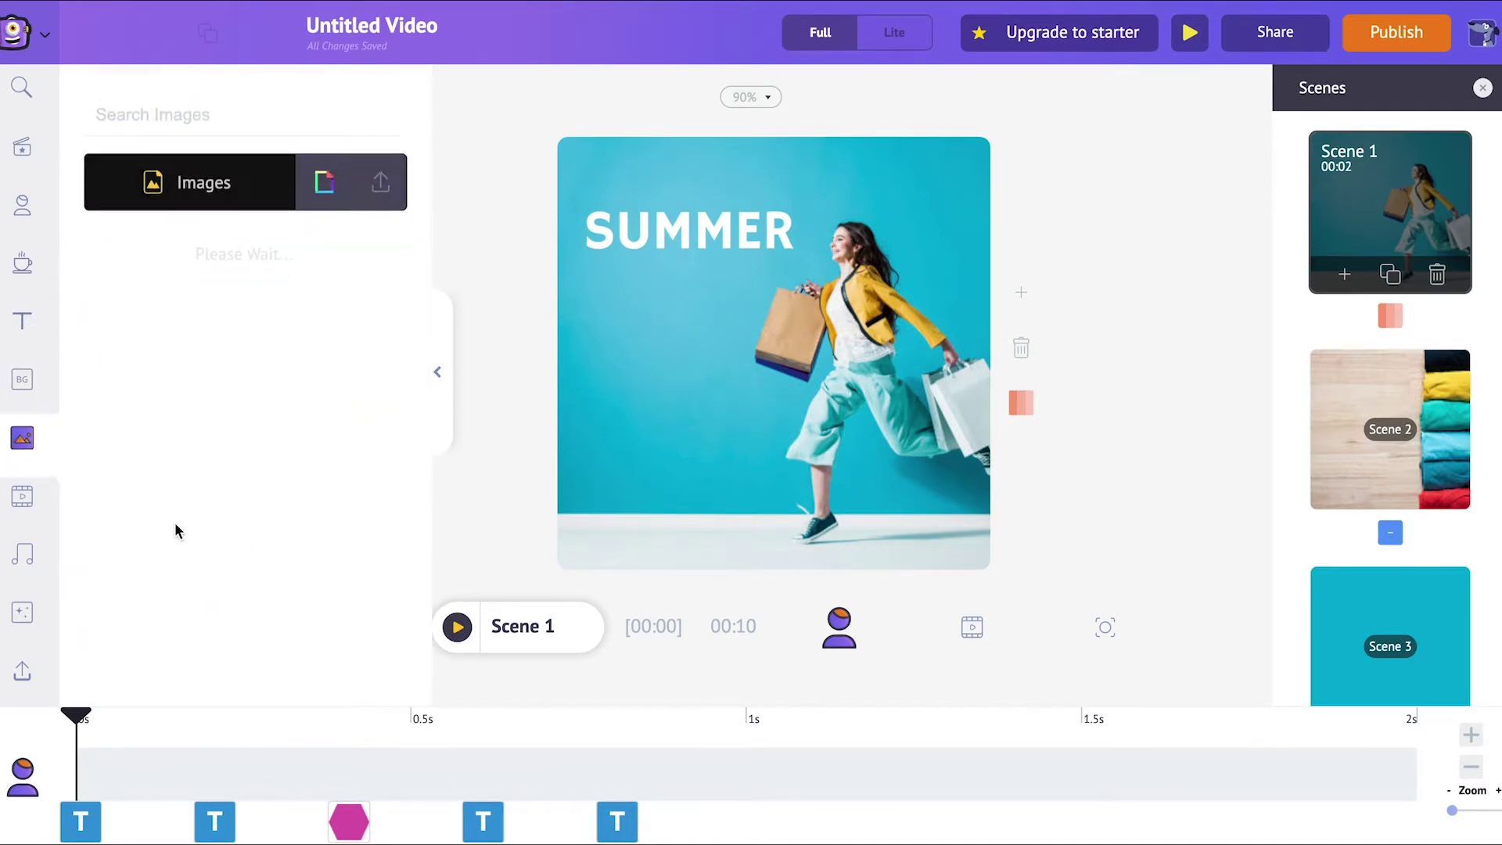
{"action": "scroll", "coordinate": [208, 578], "scroll_direction": "down", "scroll_amount": 4}
{"action": "scroll", "coordinate": [207, 579], "scroll_direction": "down", "scroll_amount": 3}
{"action": "left_click", "coordinate": [22, 496]}
{"action": "scroll", "coordinate": [234, 563], "scroll_direction": "down", "scroll_amount": 3}
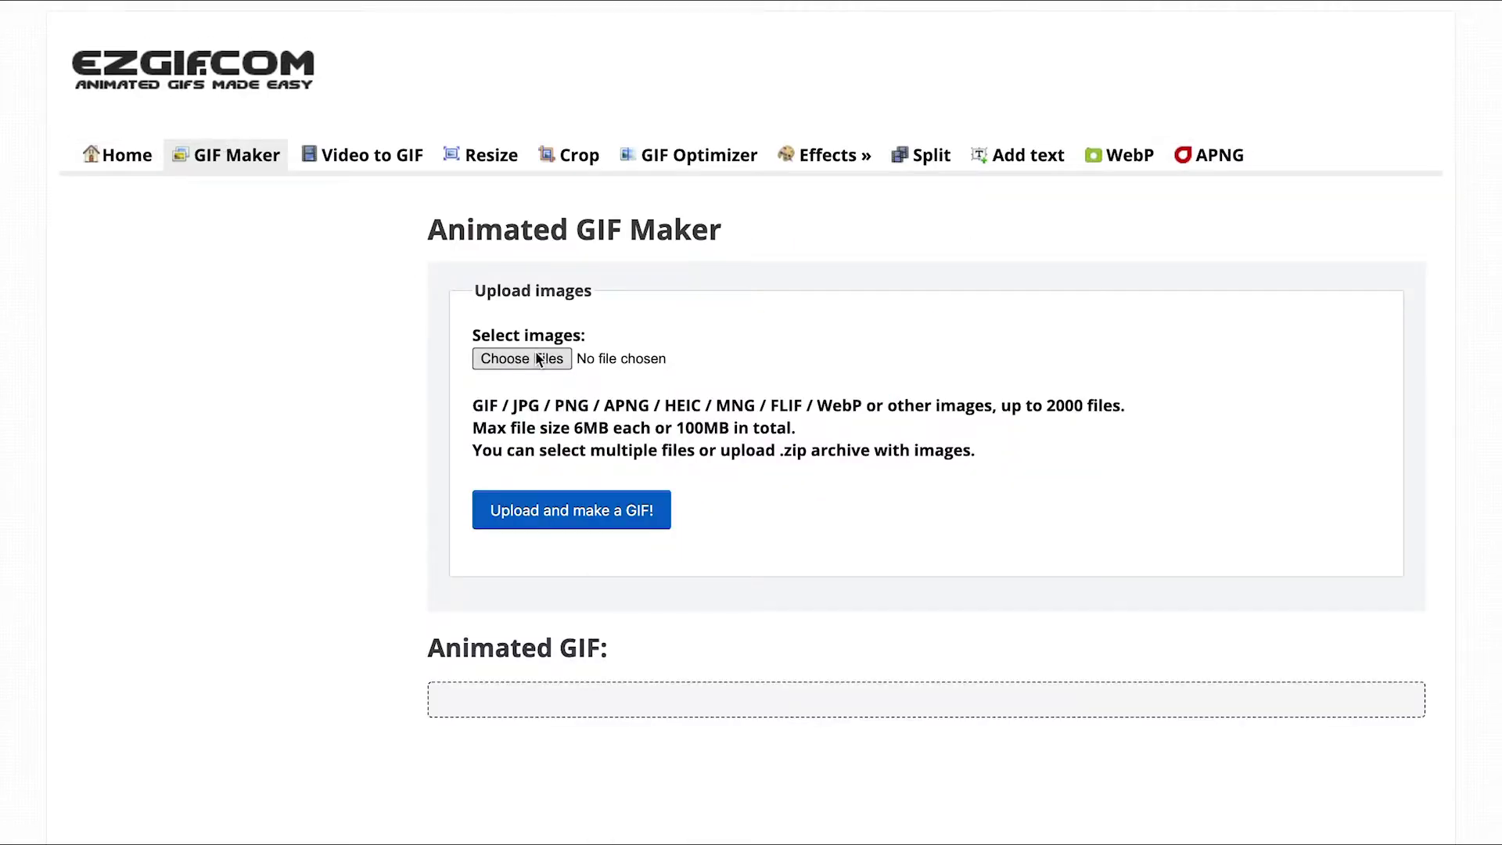
Build an animated GIF from four uploaded images and drag out a crop area on it.
{"action": "left_click", "coordinate": [538, 360]}
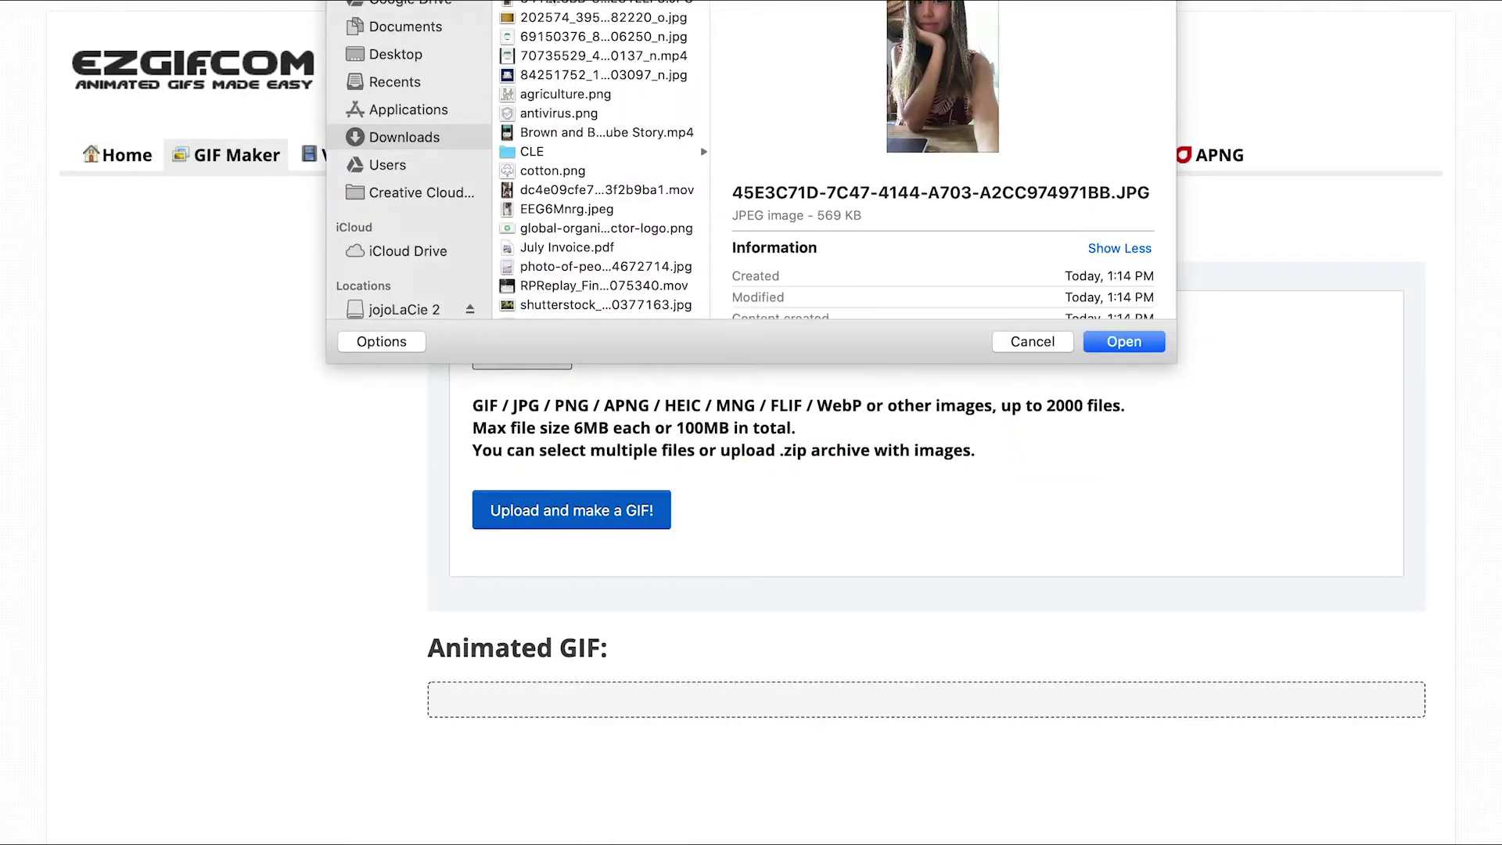
{"action": "left_click", "coordinate": [1123, 341]}
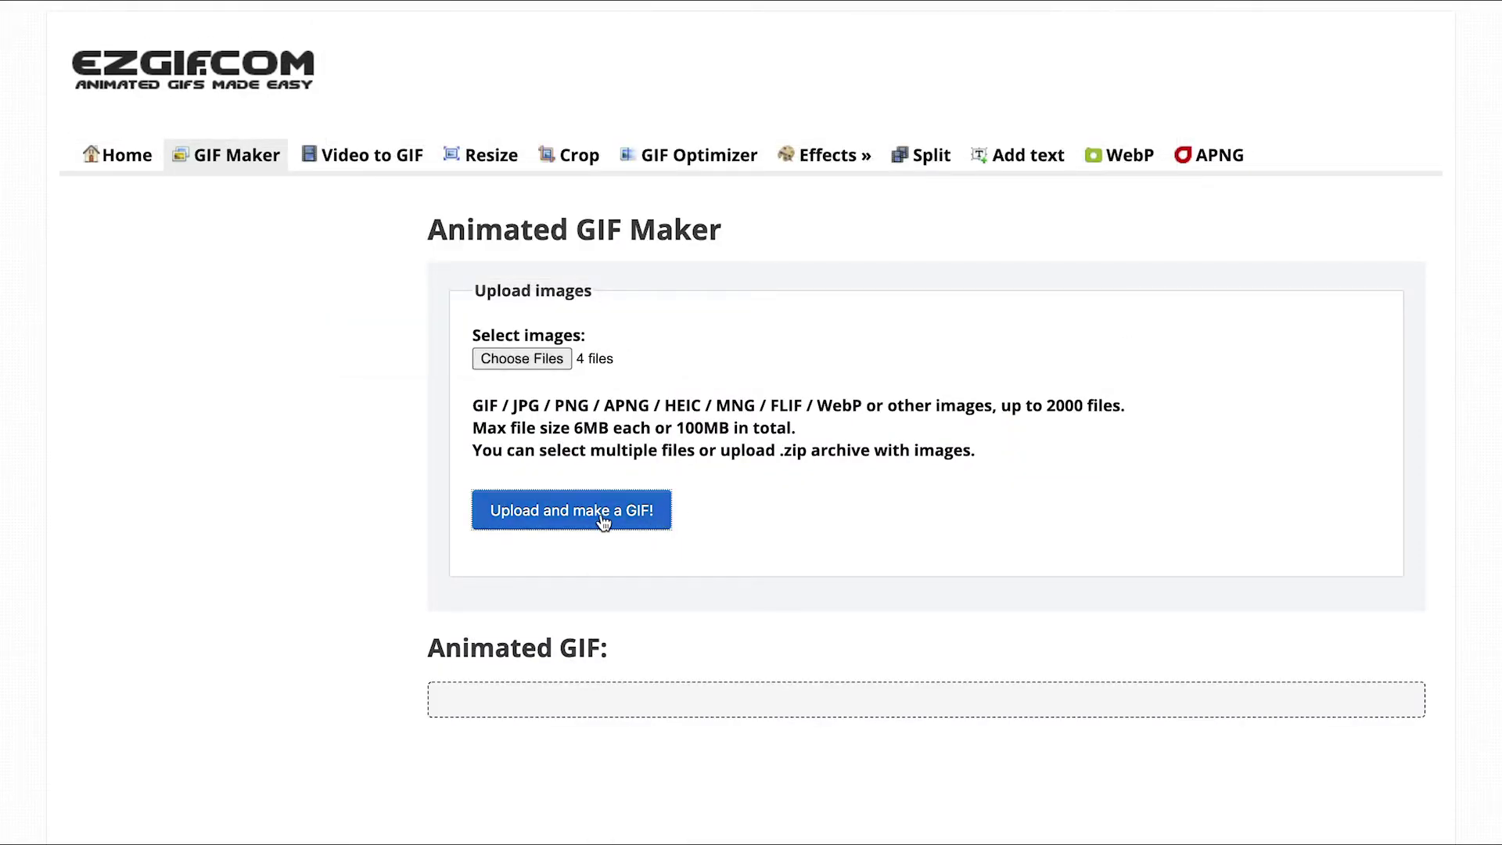
{"action": "left_click", "coordinate": [602, 522]}
{"action": "left_click", "coordinate": [508, 406]}
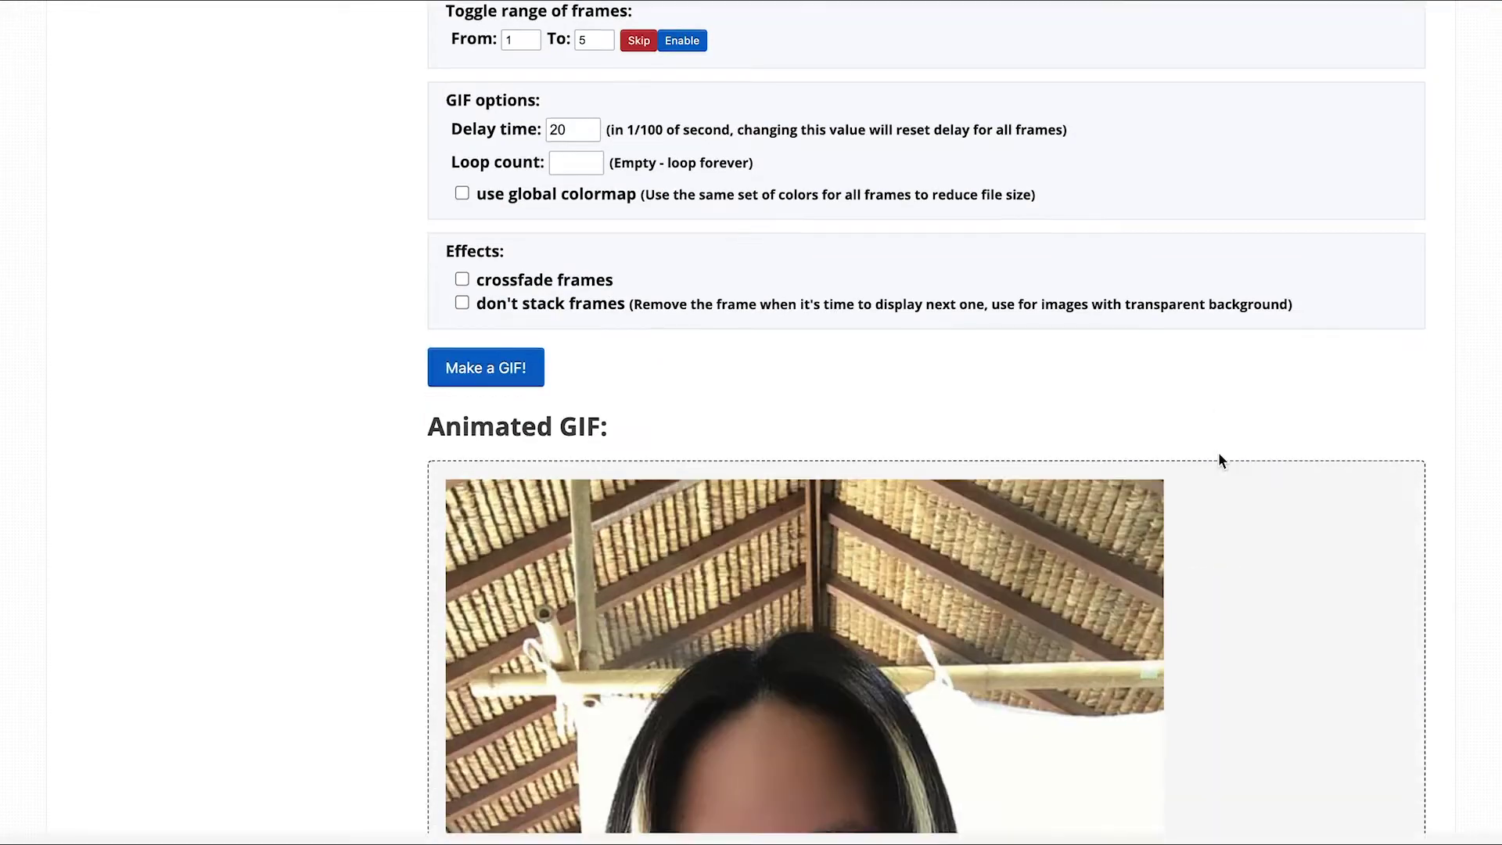
{"action": "scroll", "coordinate": [1218, 454], "scroll_direction": "down", "scroll_amount": 5}
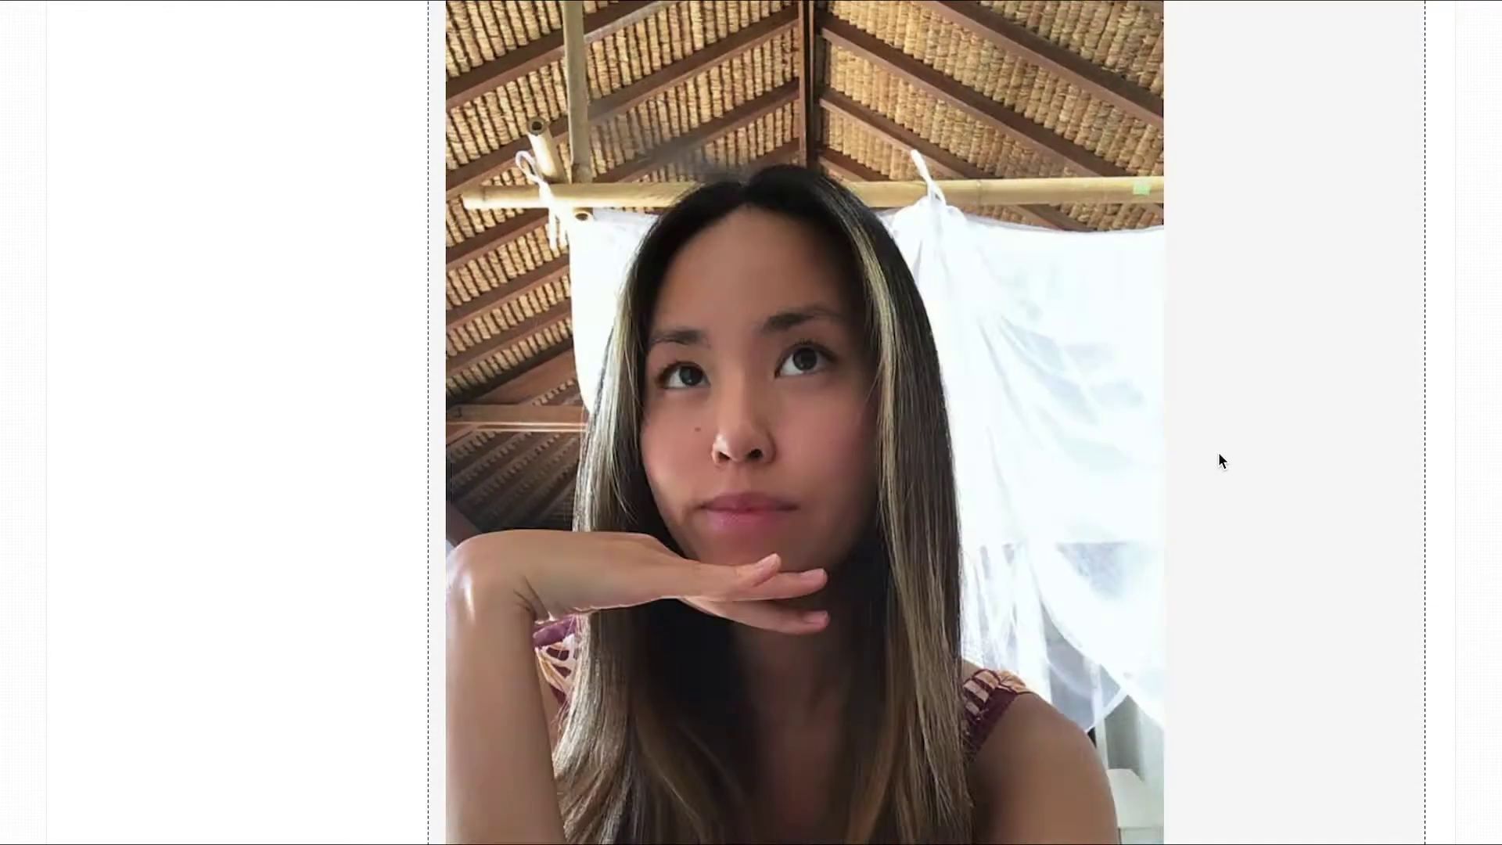
{"action": "left_click", "coordinate": [480, 490]}
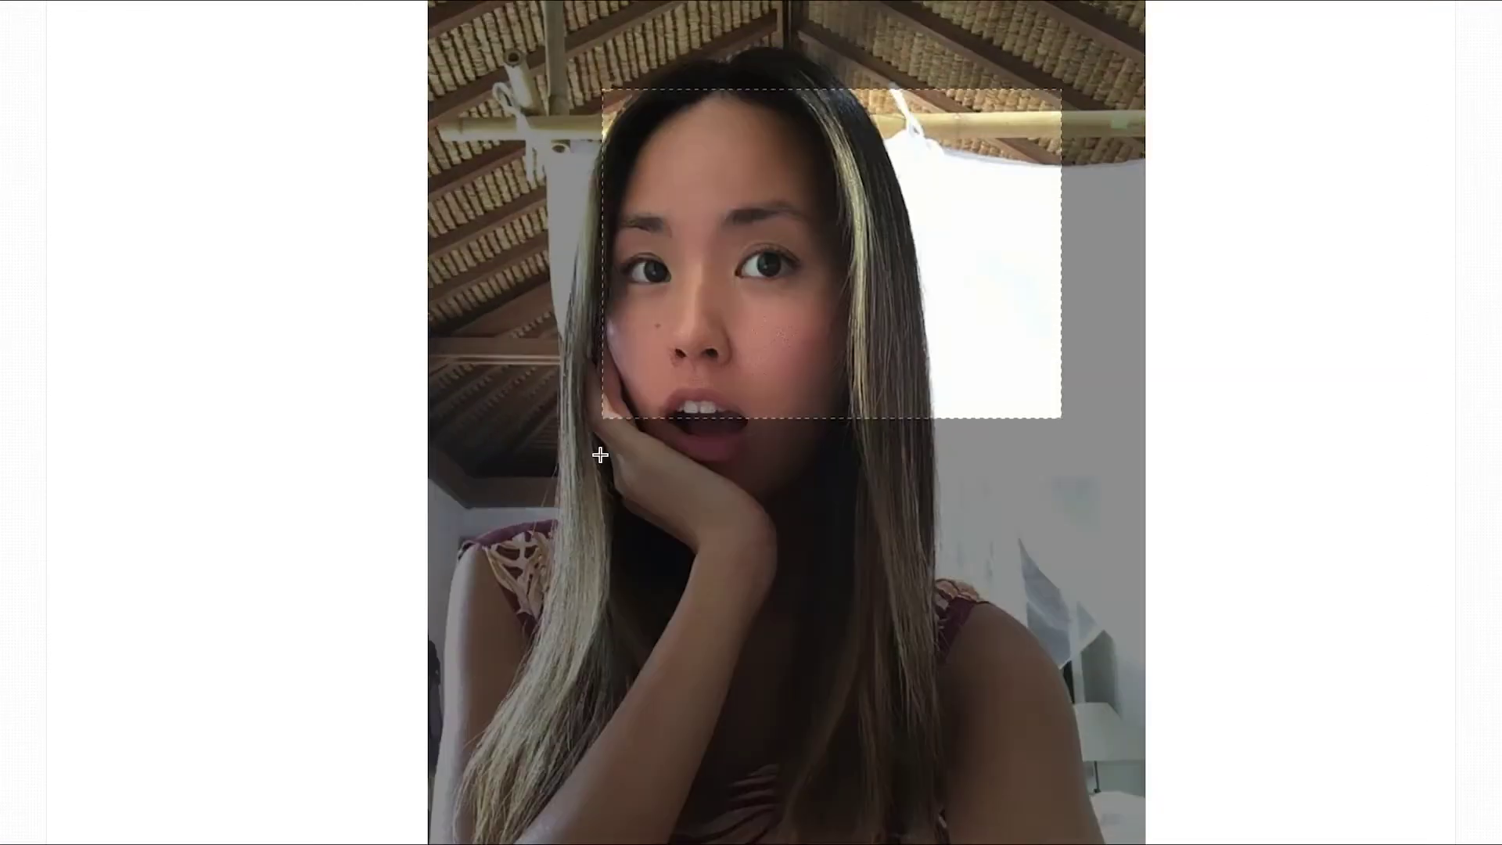
{"action": "left_click_drag", "start_coordinate": [600, 454], "coordinate": [421, 718]}
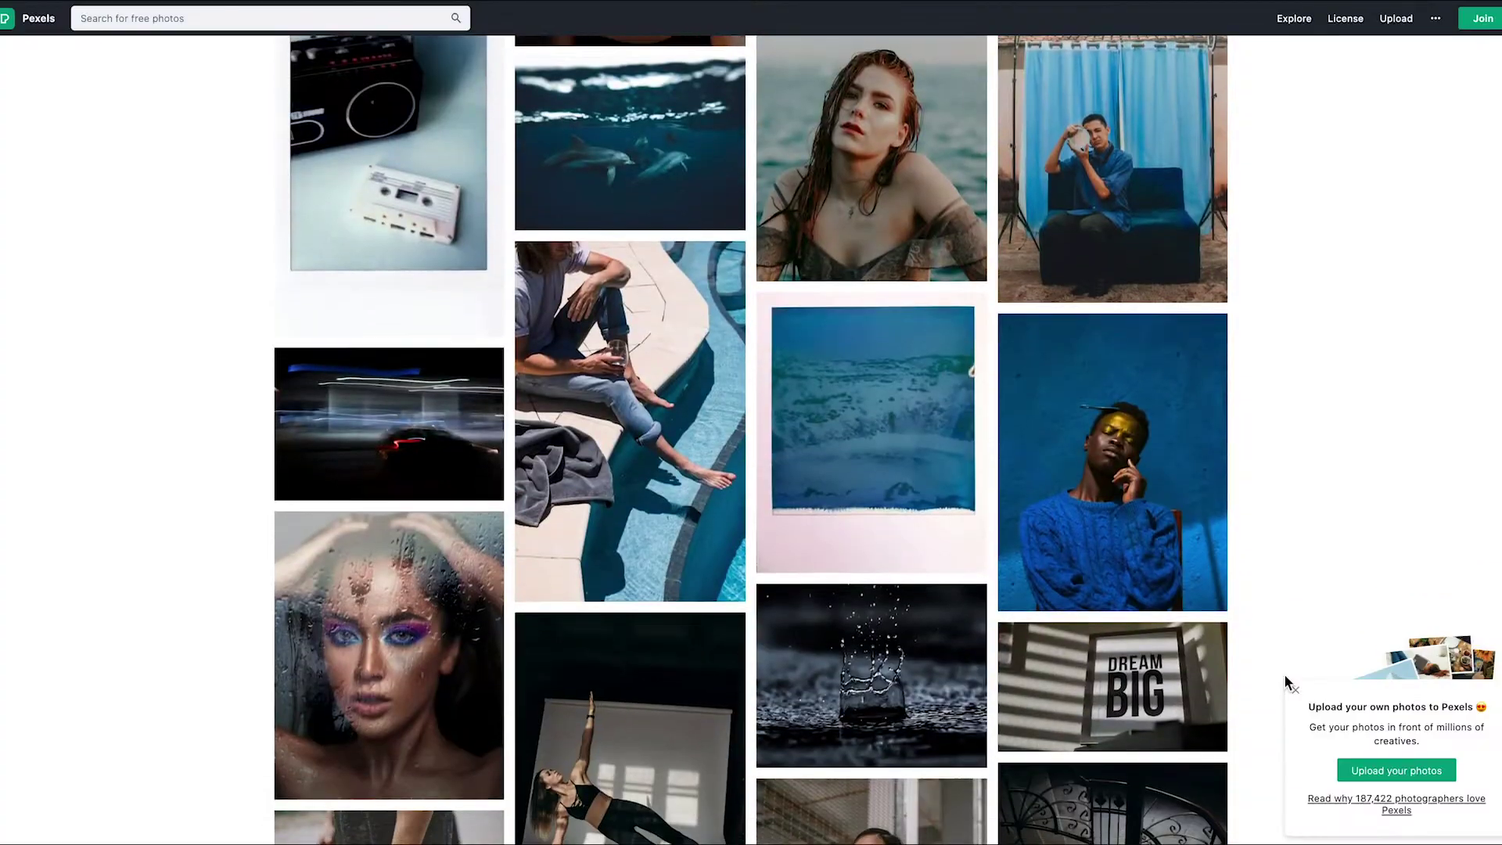
Scroll the Pexels gallery and rerun the recent 'Pick Up The Phone' search.
{"action": "scroll", "coordinate": [1288, 681], "scroll_direction": "down", "scroll_amount": 10}
{"action": "scroll", "coordinate": [1283, 673], "scroll_direction": "down", "scroll_amount": 10}
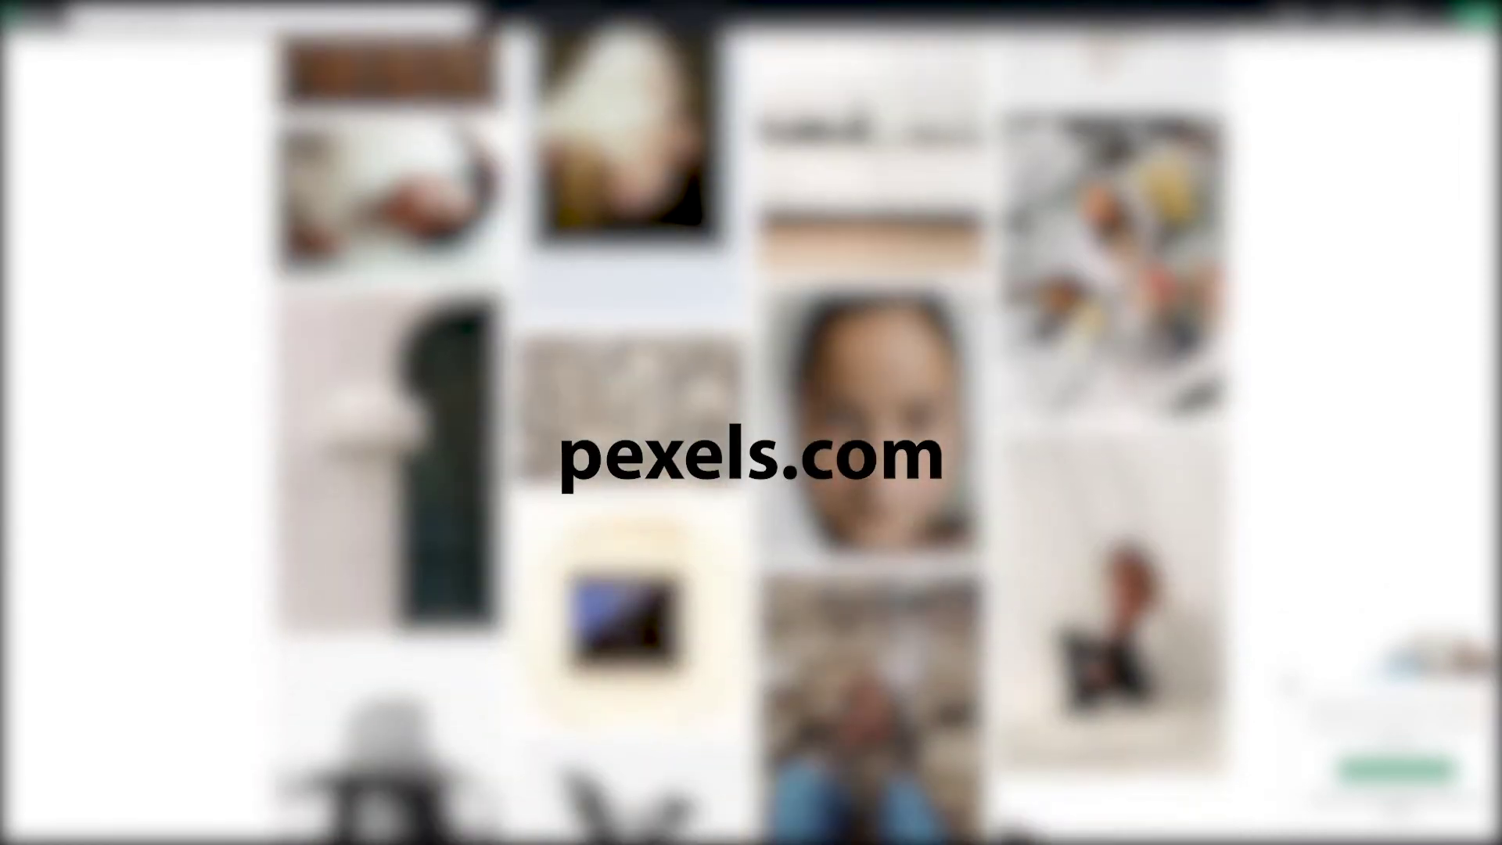
{"action": "scroll", "coordinate": [1284, 673], "scroll_direction": "down", "scroll_amount": 10}
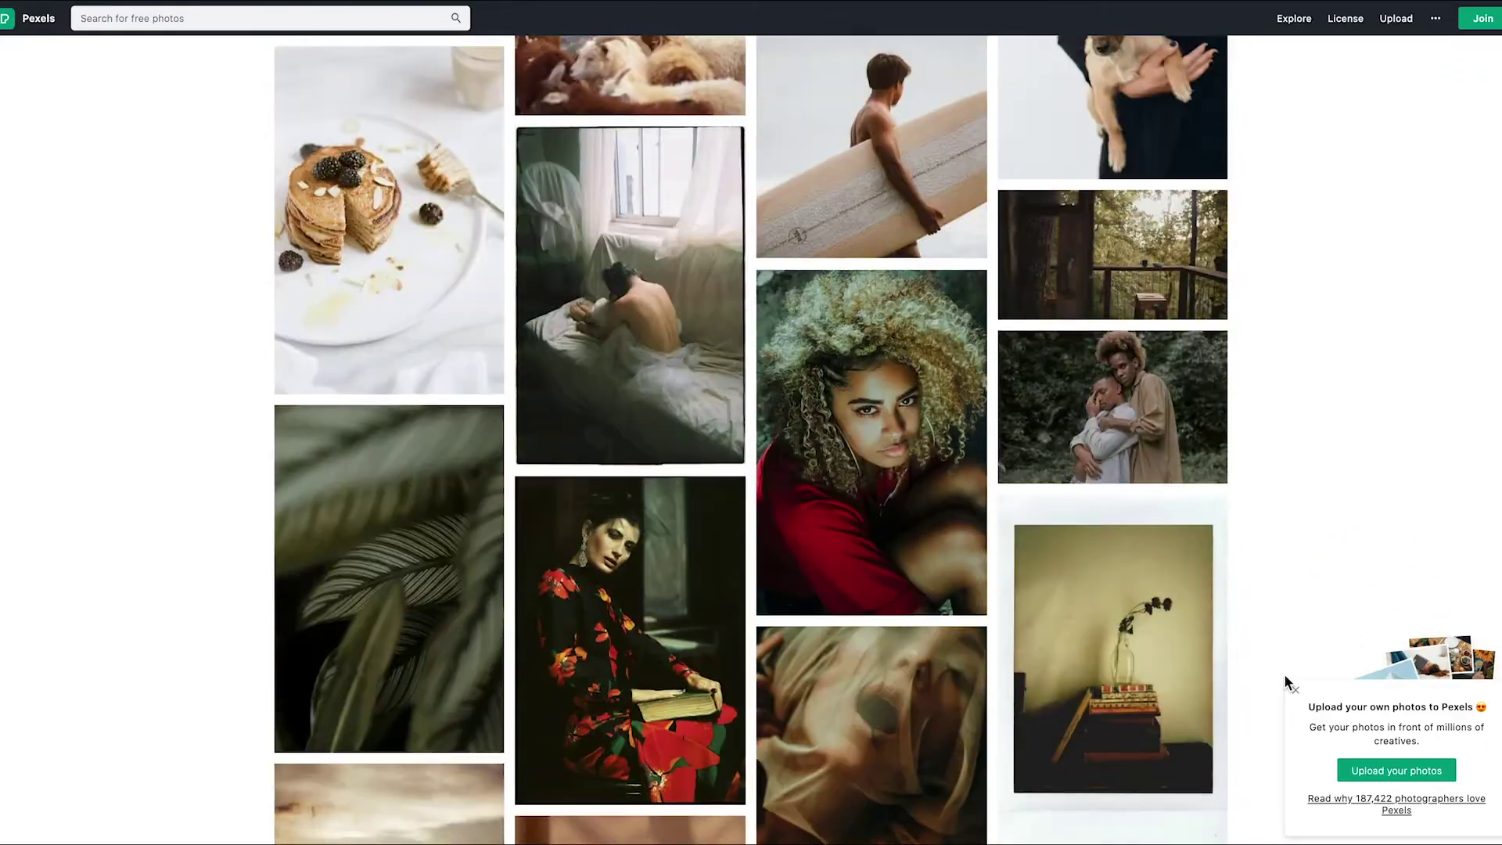
{"action": "scroll", "coordinate": [1283, 673], "scroll_direction": "down", "scroll_amount": 10}
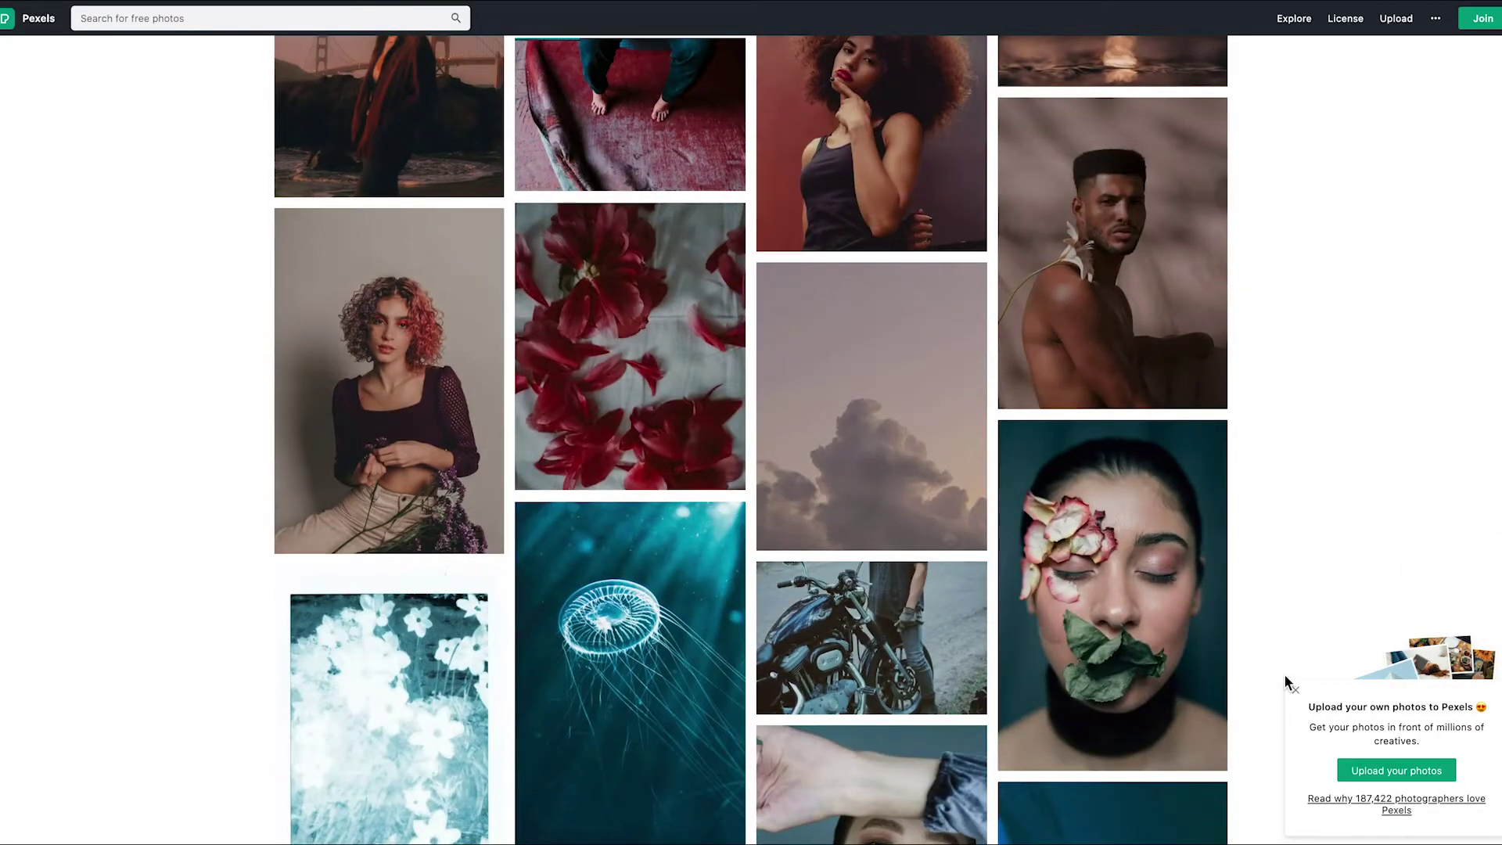
{"action": "scroll", "coordinate": [1284, 674], "scroll_direction": "down", "scroll_amount": 3}
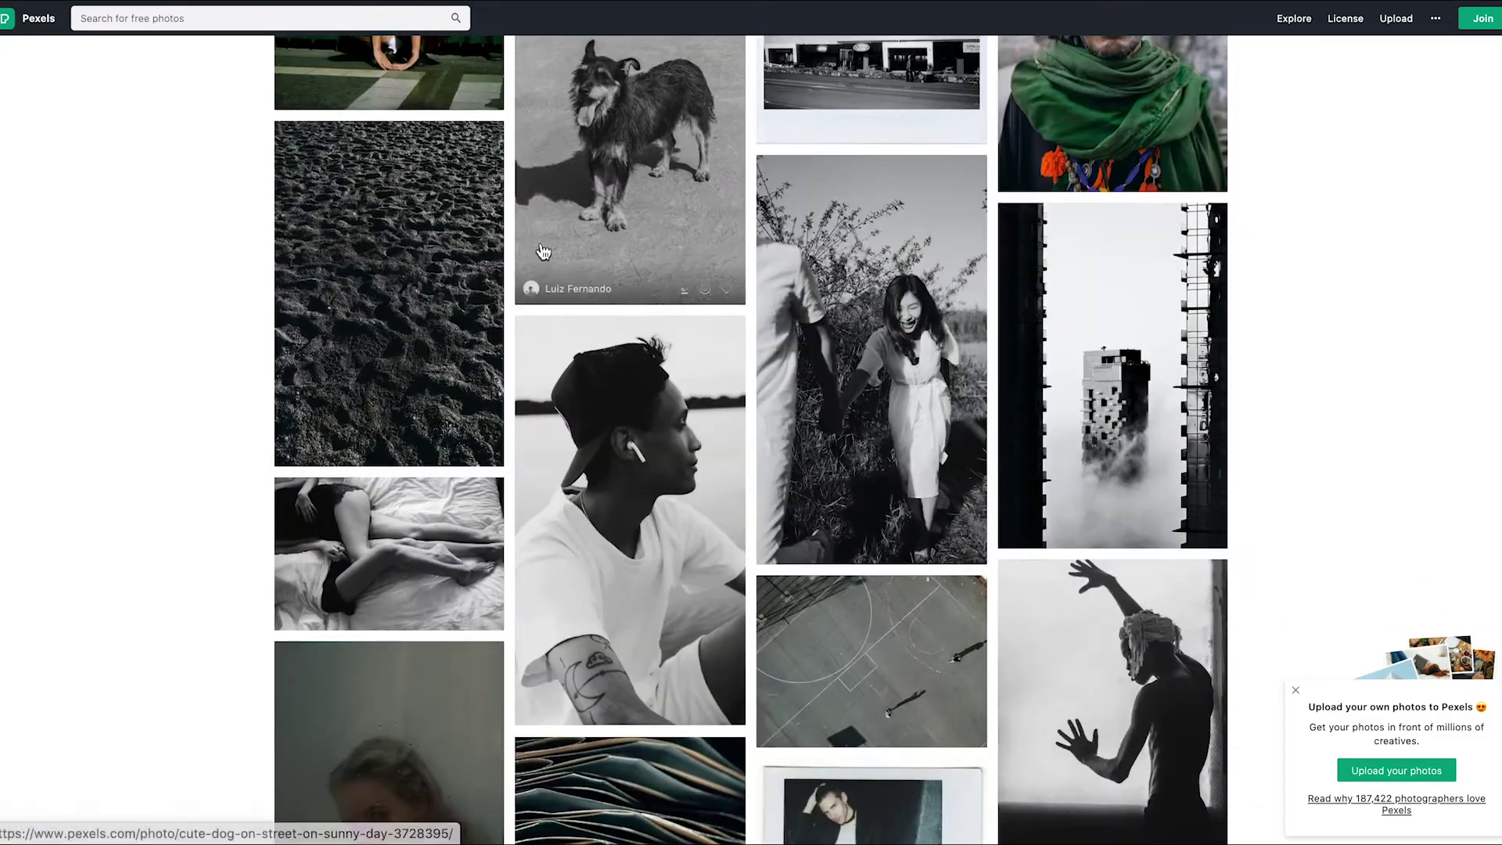
{"action": "left_click", "coordinate": [105, 19]}
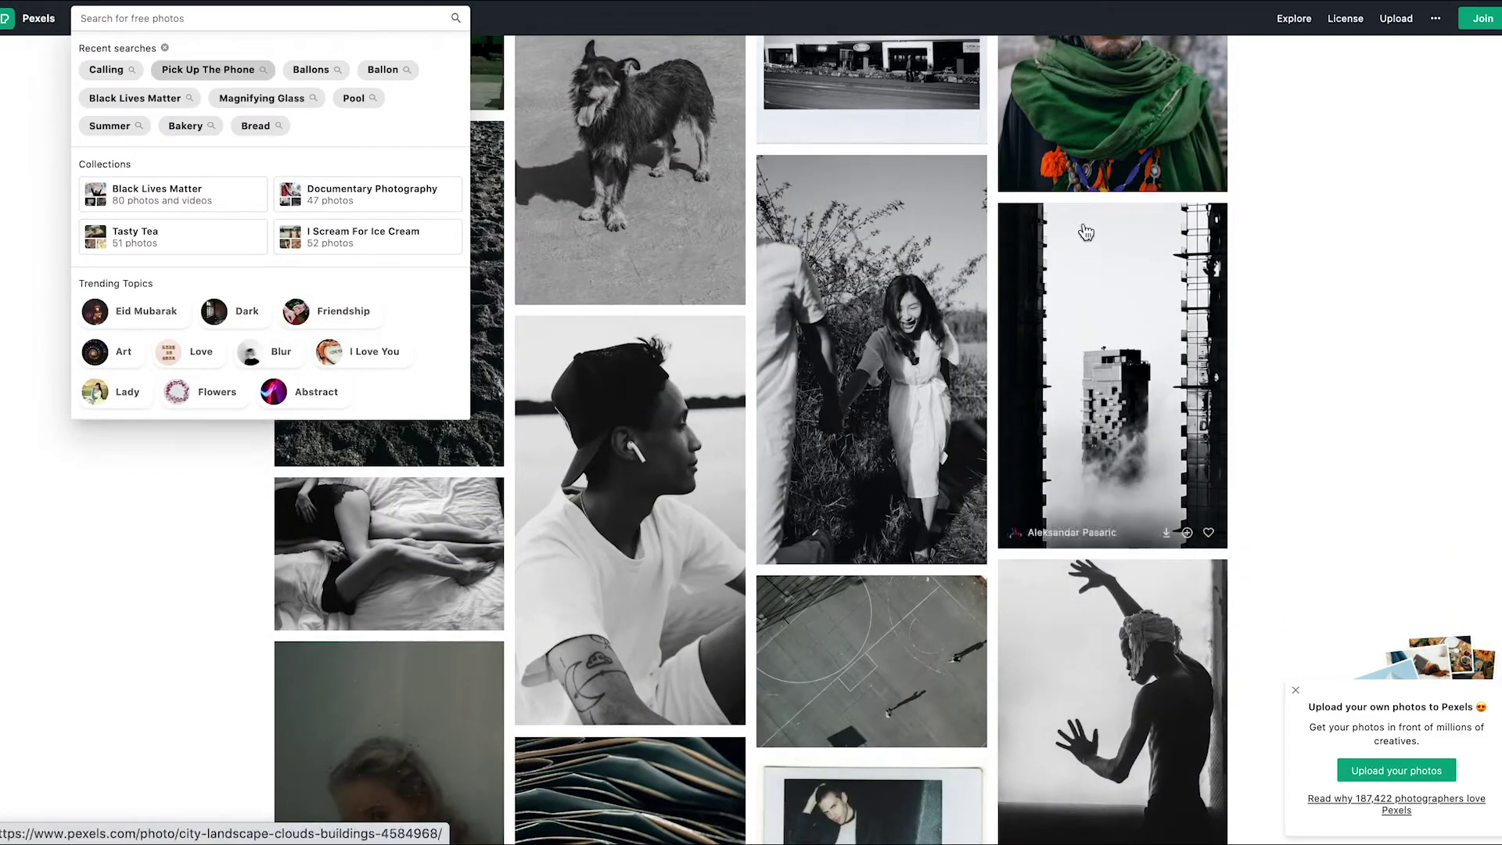
{"action": "scroll", "coordinate": [1392, 298], "scroll_direction": "down", "scroll_amount": 4}
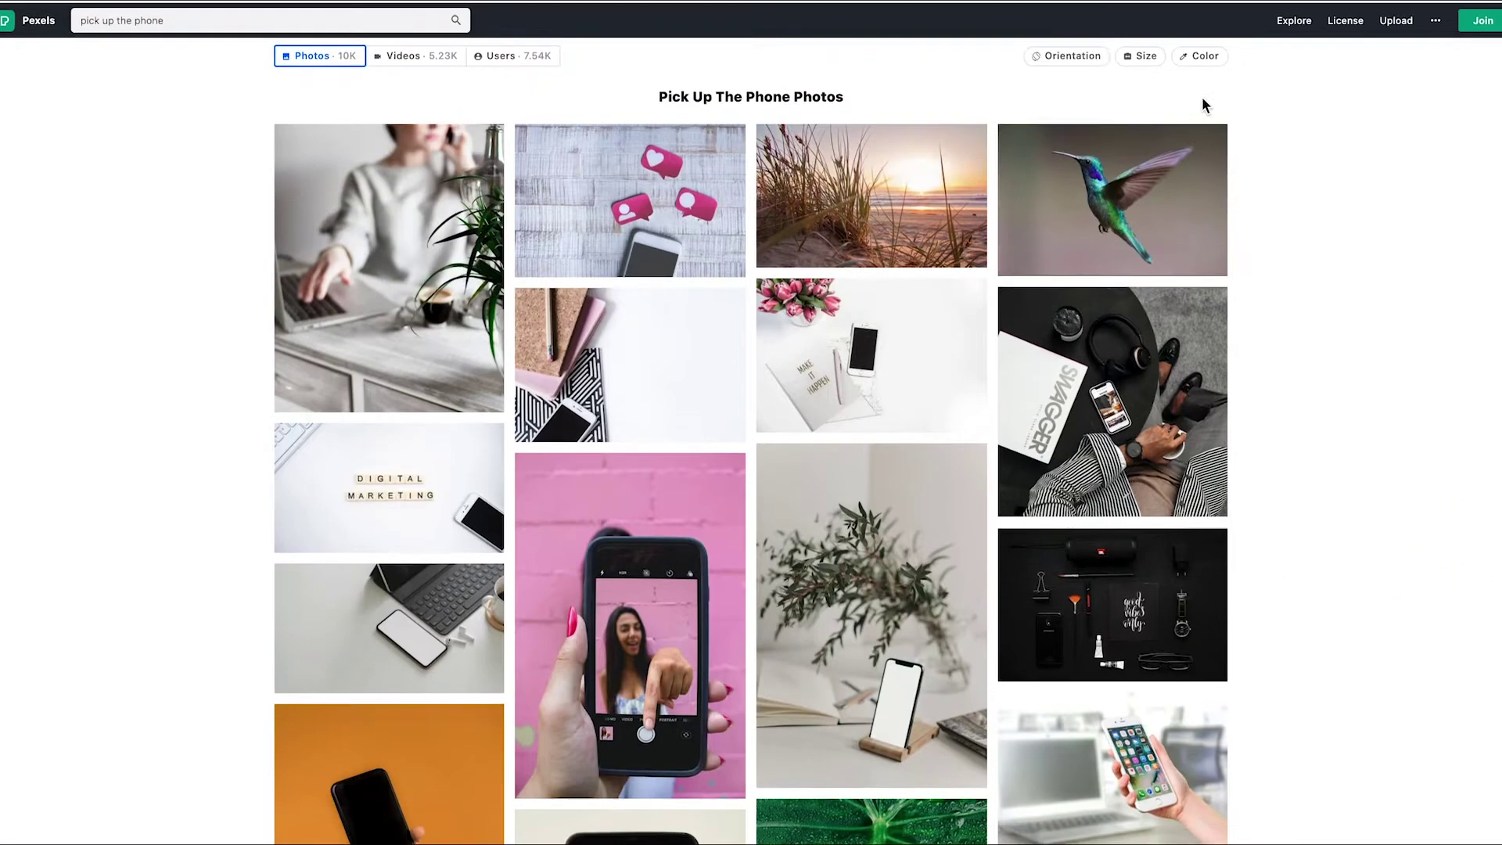
Check the Orientation, Size and Color filter choices for the results.
{"action": "left_click", "coordinate": [1062, 54]}
{"action": "left_click", "coordinate": [1141, 54]}
{"action": "left_click", "coordinate": [1203, 53]}
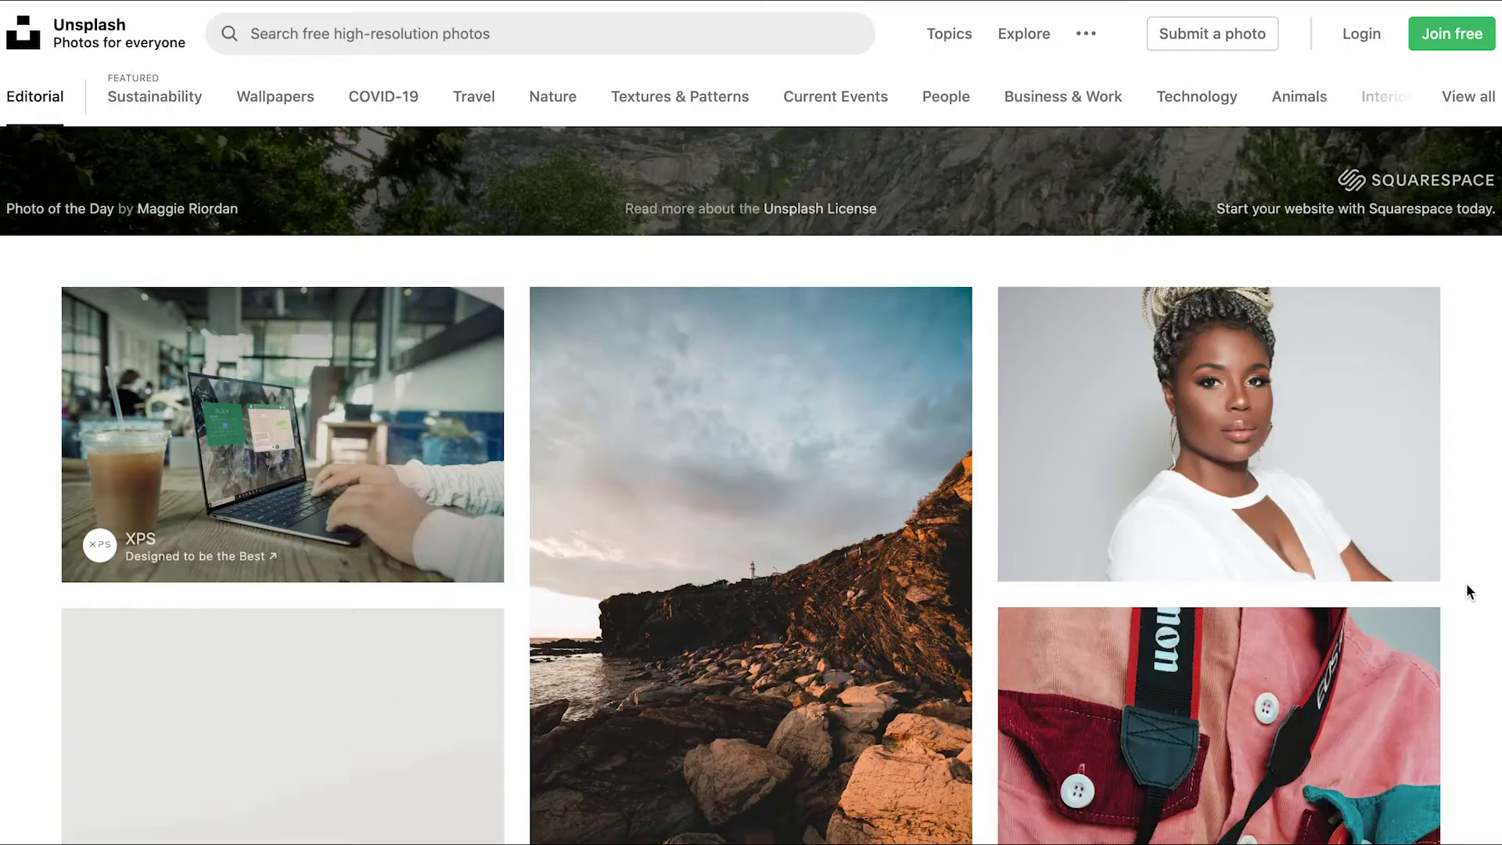
{"action": "scroll", "coordinate": [1465, 590], "scroll_direction": "down", "scroll_amount": 4}
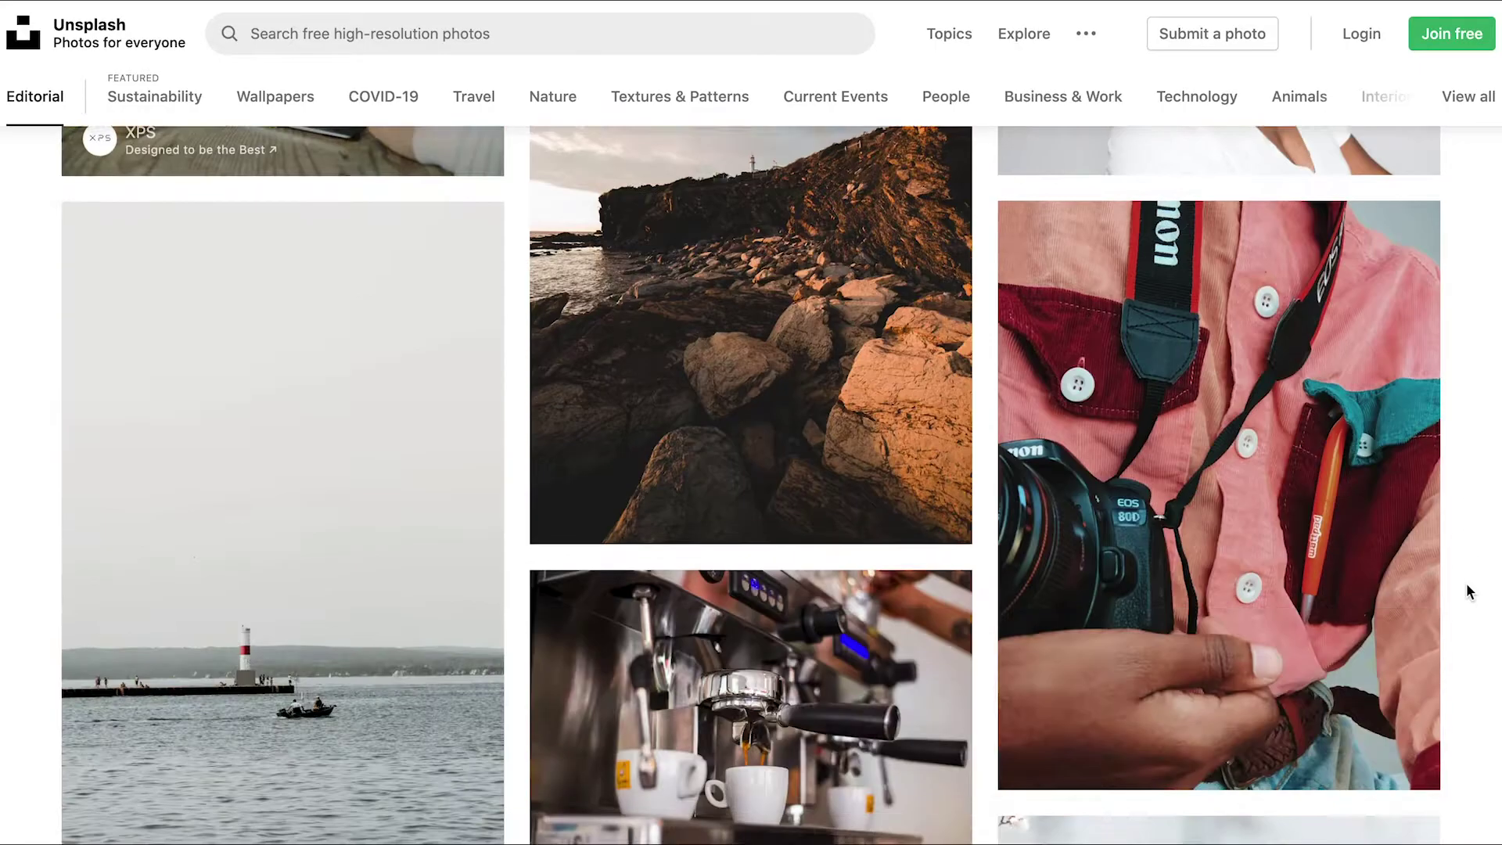
{"action": "scroll", "coordinate": [1467, 590], "scroll_direction": "down", "scroll_amount": 10}
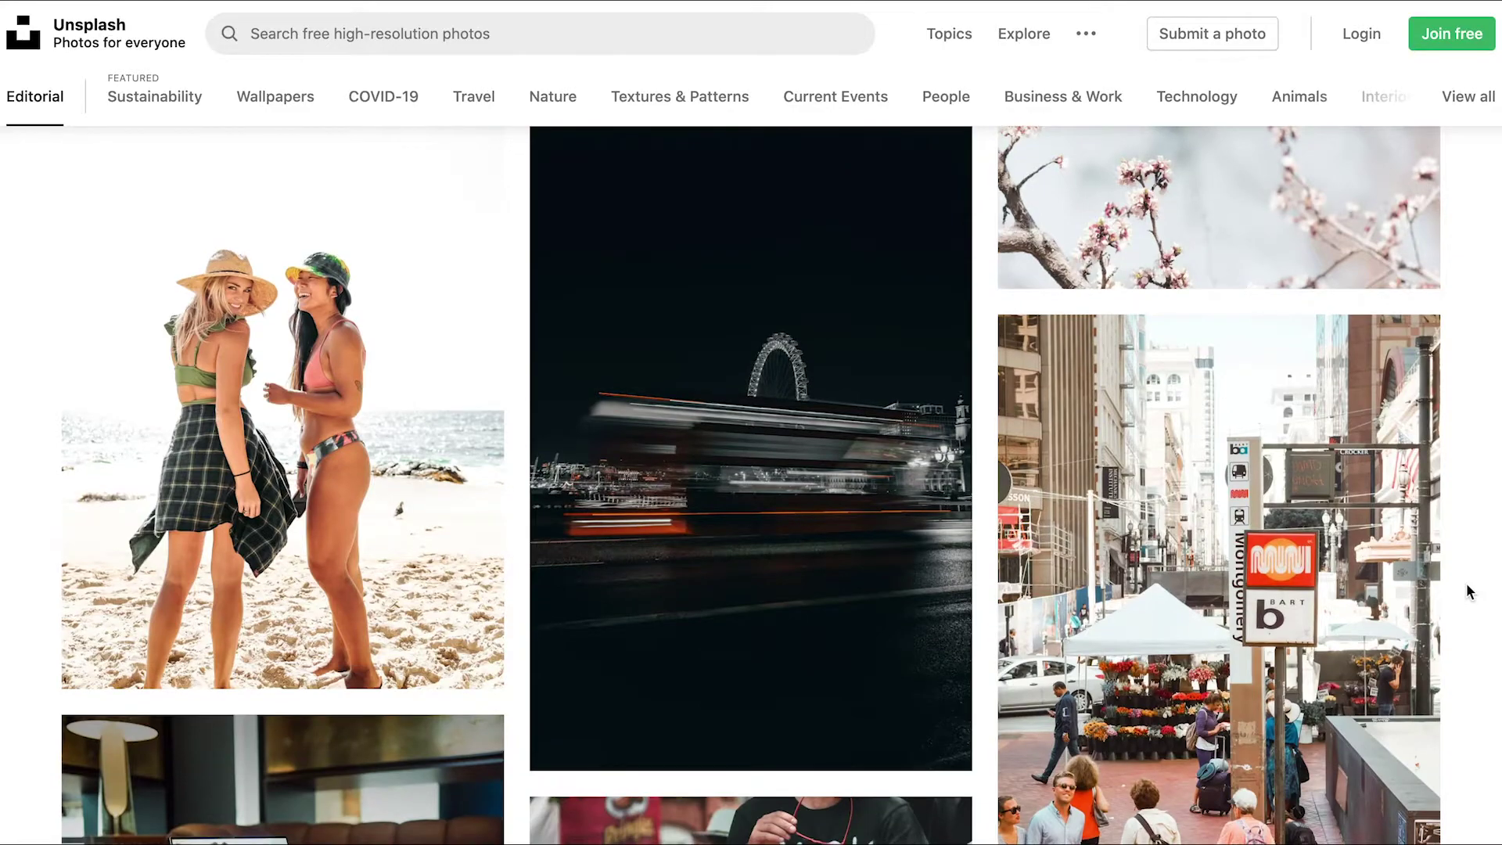
{"action": "scroll", "coordinate": [1469, 590], "scroll_direction": "down", "scroll_amount": 14}
{"action": "scroll", "coordinate": [1468, 589], "scroll_direction": "down", "scroll_amount": 14}
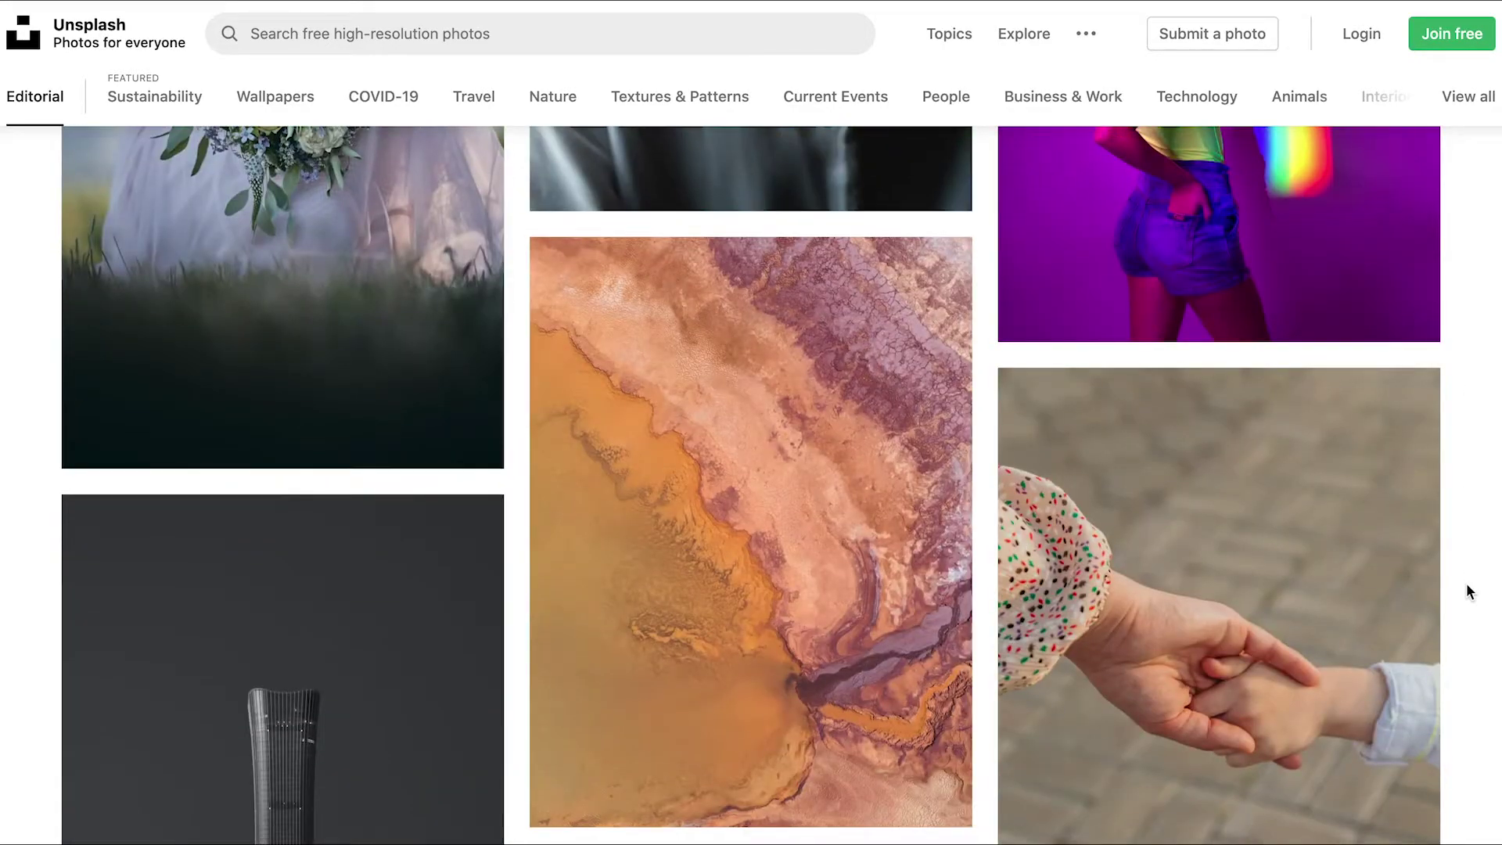
{"action": "scroll", "coordinate": [1468, 590], "scroll_direction": "down", "scroll_amount": 14}
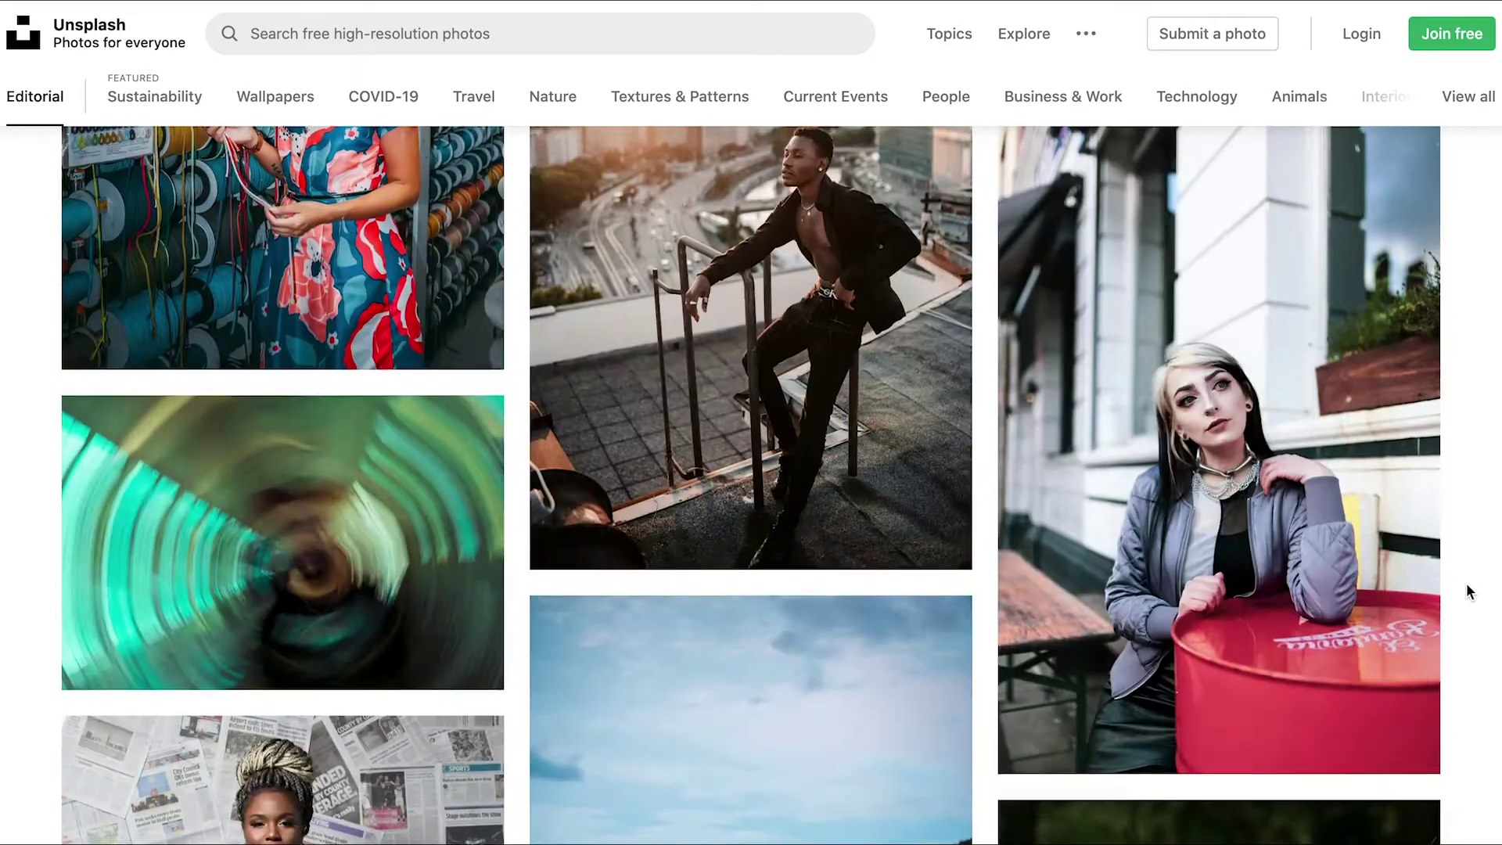
{"action": "scroll", "coordinate": [1468, 590], "scroll_direction": "down", "scroll_amount": 15}
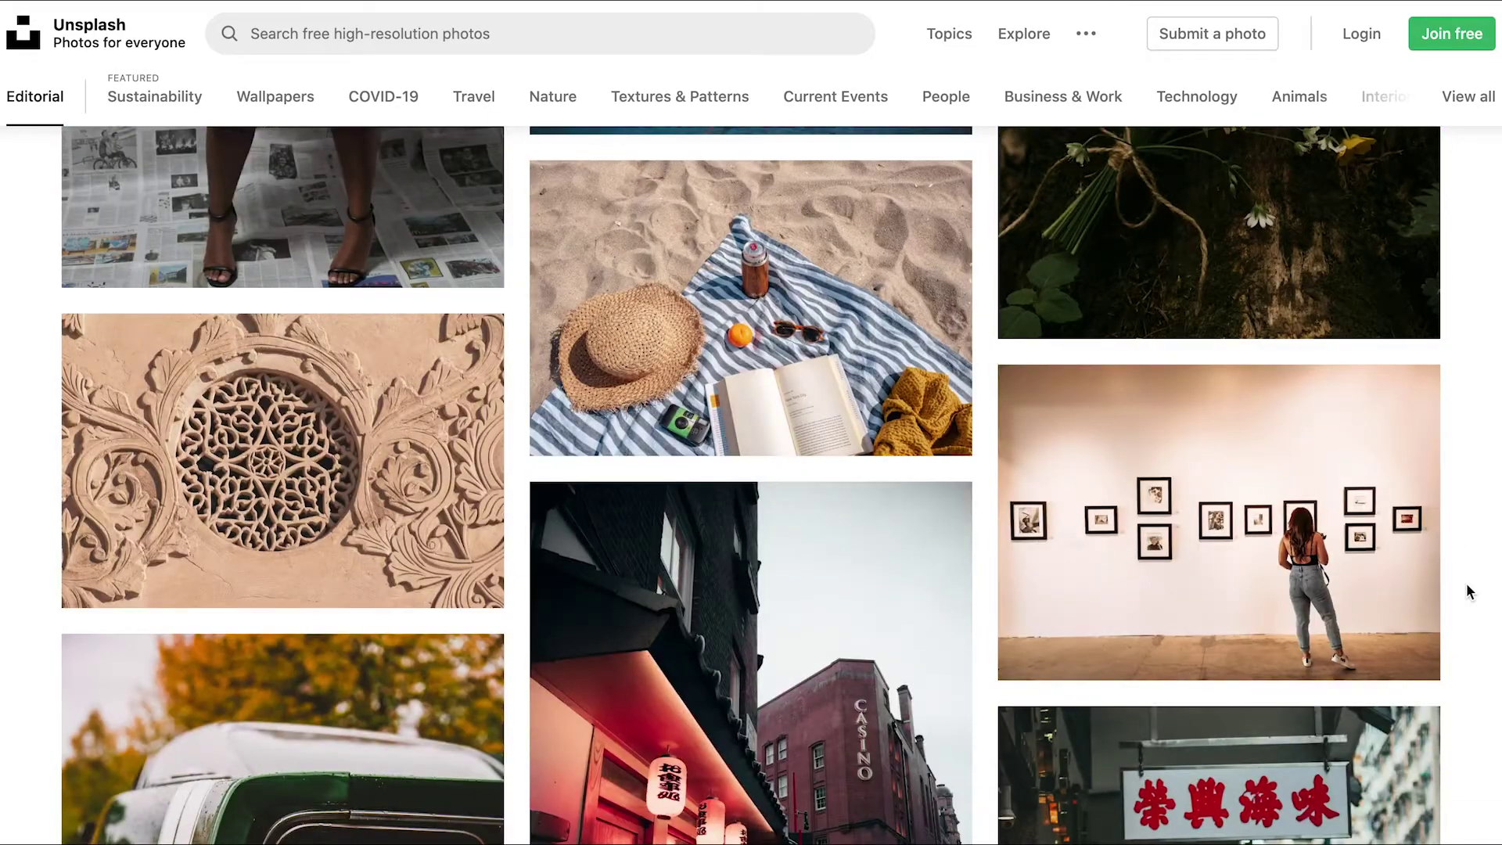
{"action": "scroll", "coordinate": [1468, 590], "scroll_direction": "down", "scroll_amount": 15}
{"action": "scroll", "coordinate": [1468, 590], "scroll_direction": "down", "scroll_amount": 12}
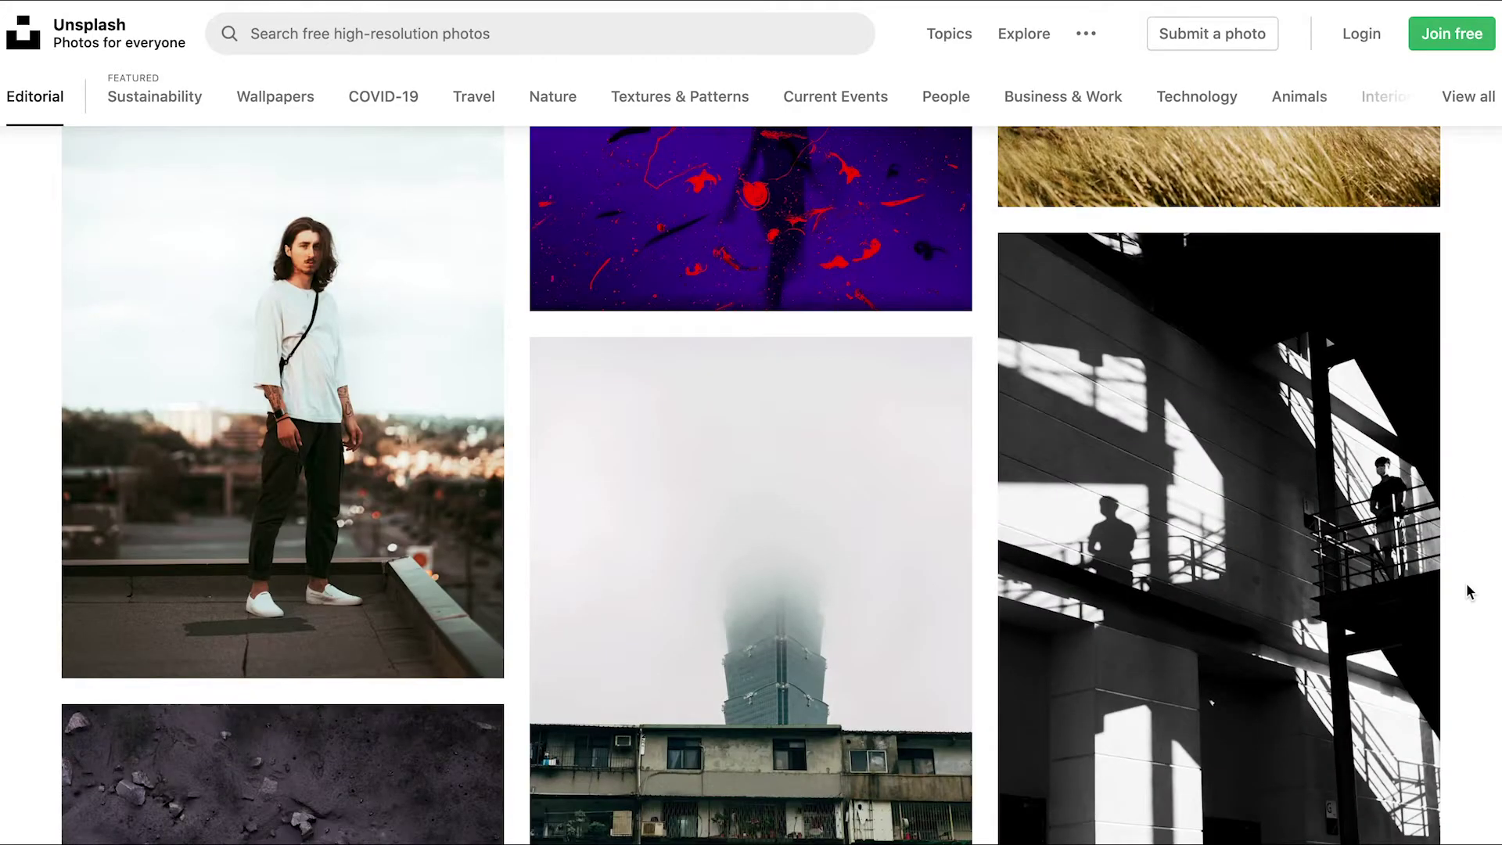
{"action": "scroll", "coordinate": [1468, 590], "scroll_direction": "down", "scroll_amount": 13}
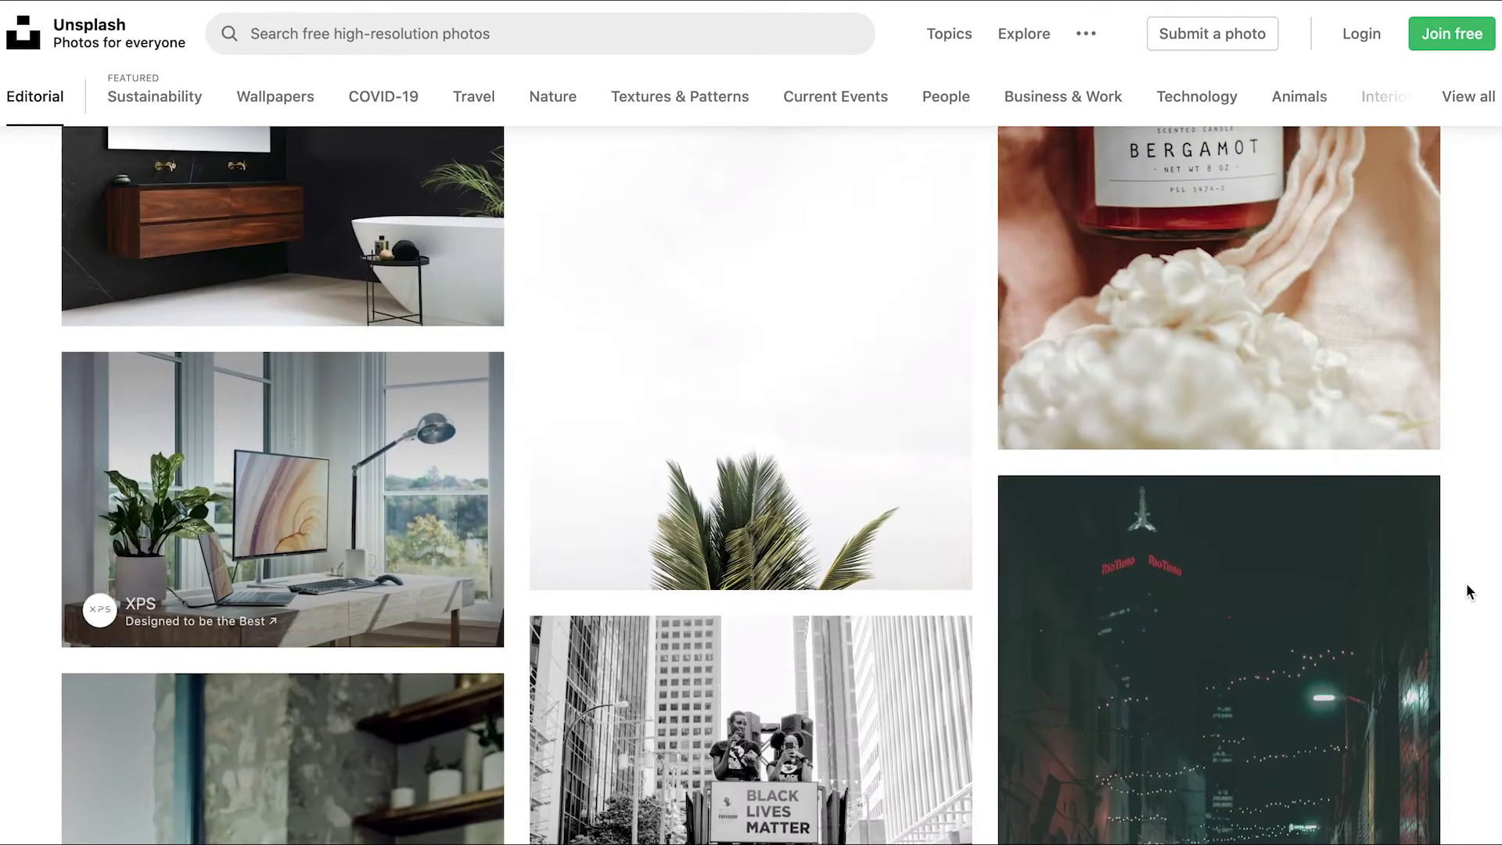
{"action": "scroll", "coordinate": [1468, 590], "scroll_direction": "down", "scroll_amount": 4}
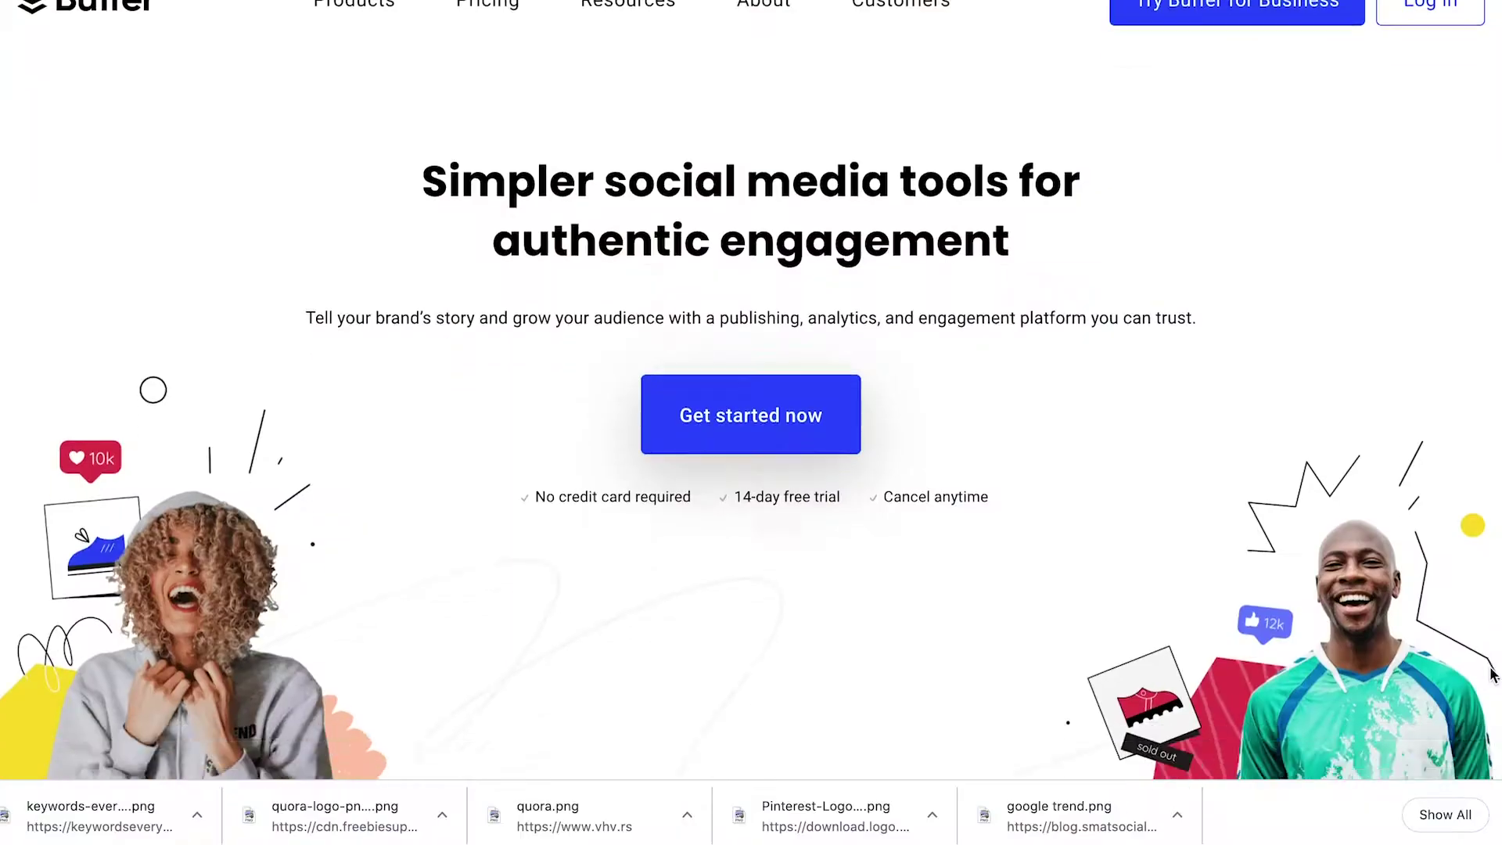
{"action": "scroll", "coordinate": [1492, 674], "scroll_direction": "down", "scroll_amount": 5}
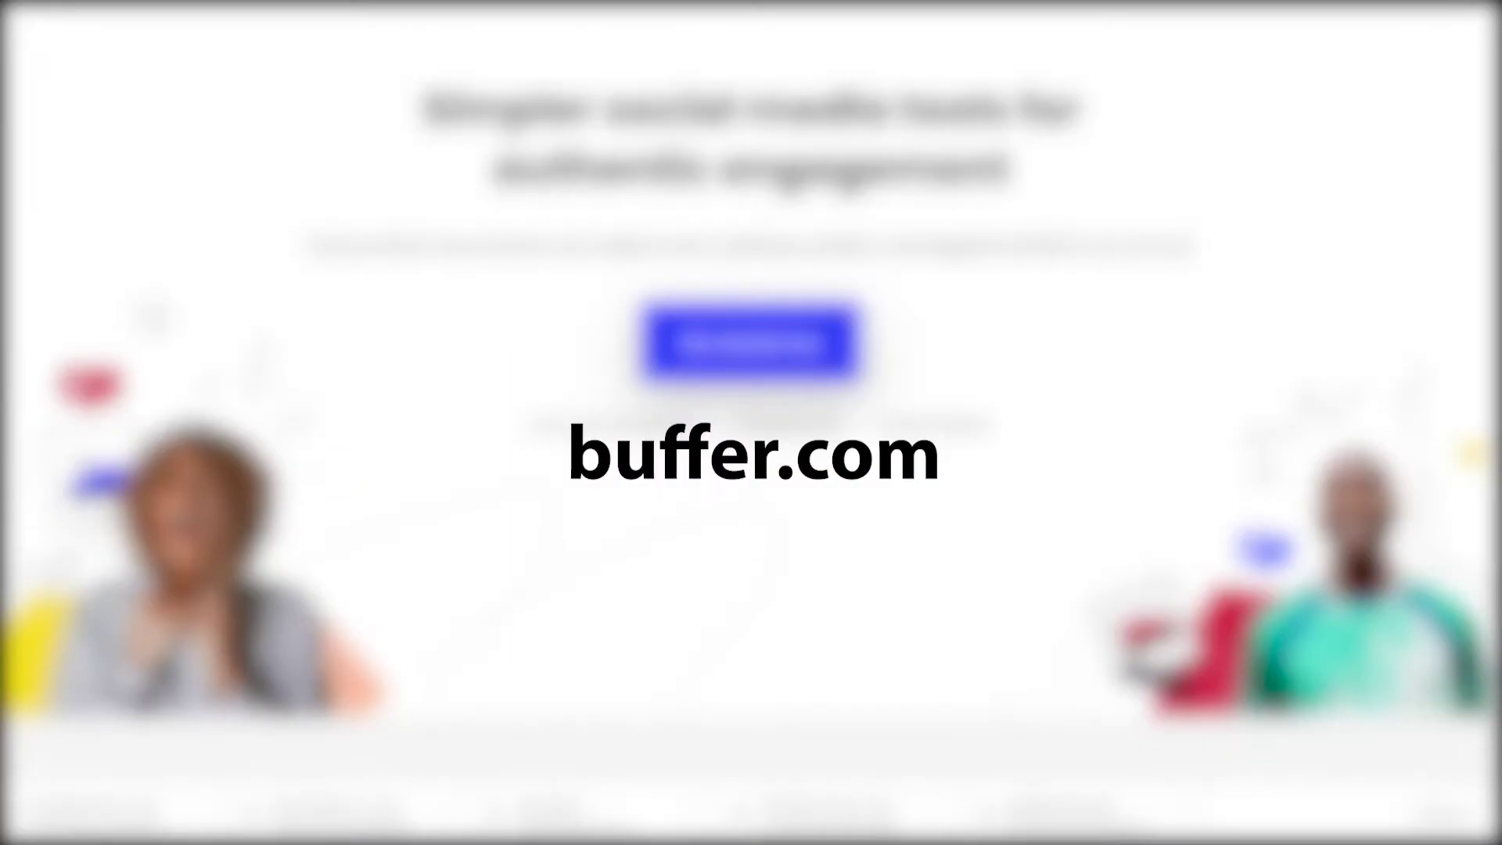
{"action": "scroll", "coordinate": [751, 423], "scroll_direction": "down", "scroll_amount": 5}
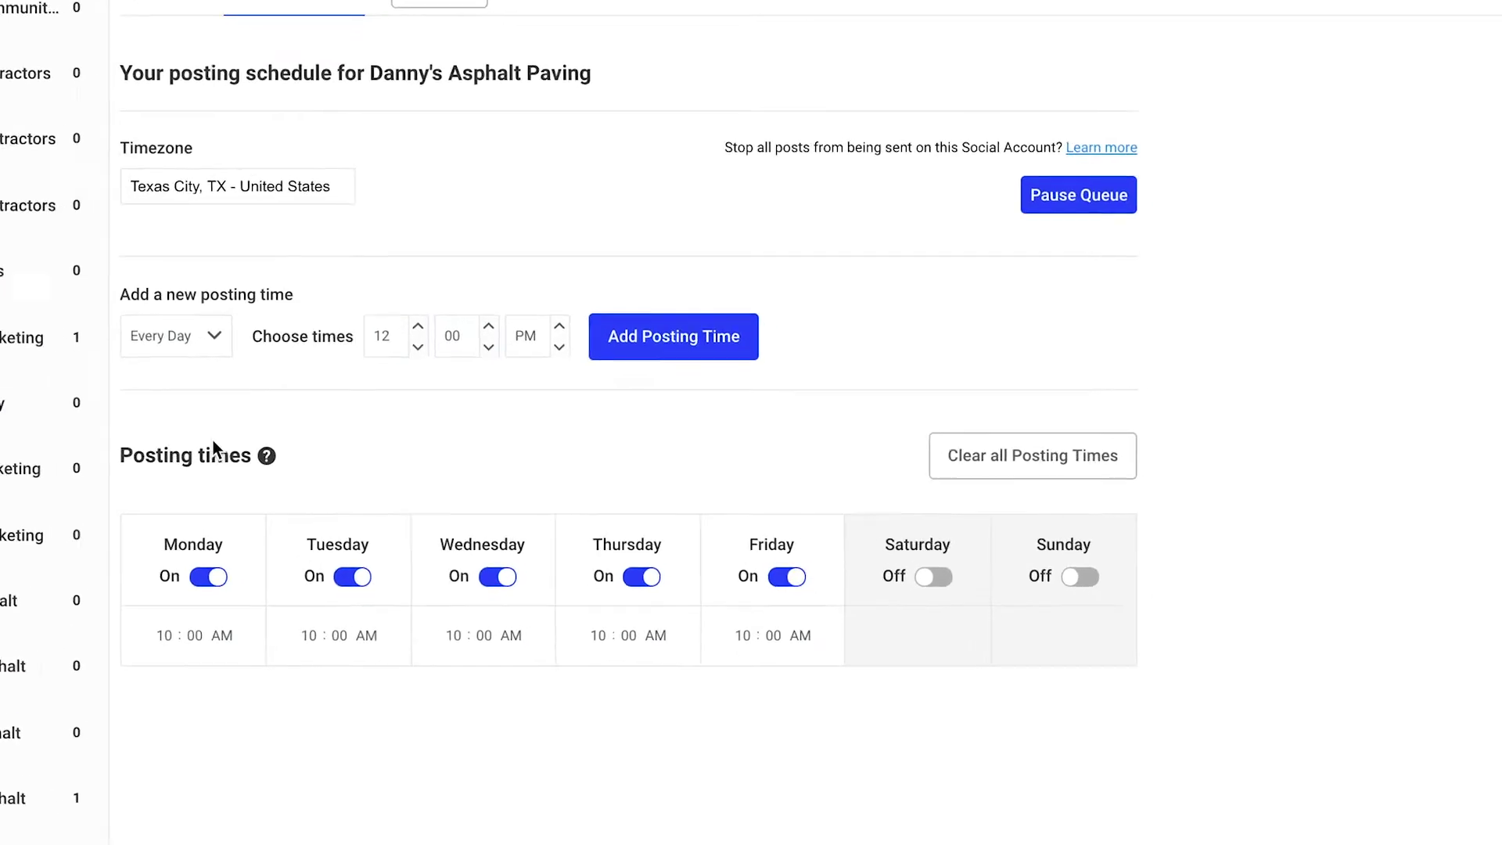
Add a daily 12:00 PM posting time and a weekday 08:12 AM posting time.
{"action": "left_click", "coordinate": [649, 349]}
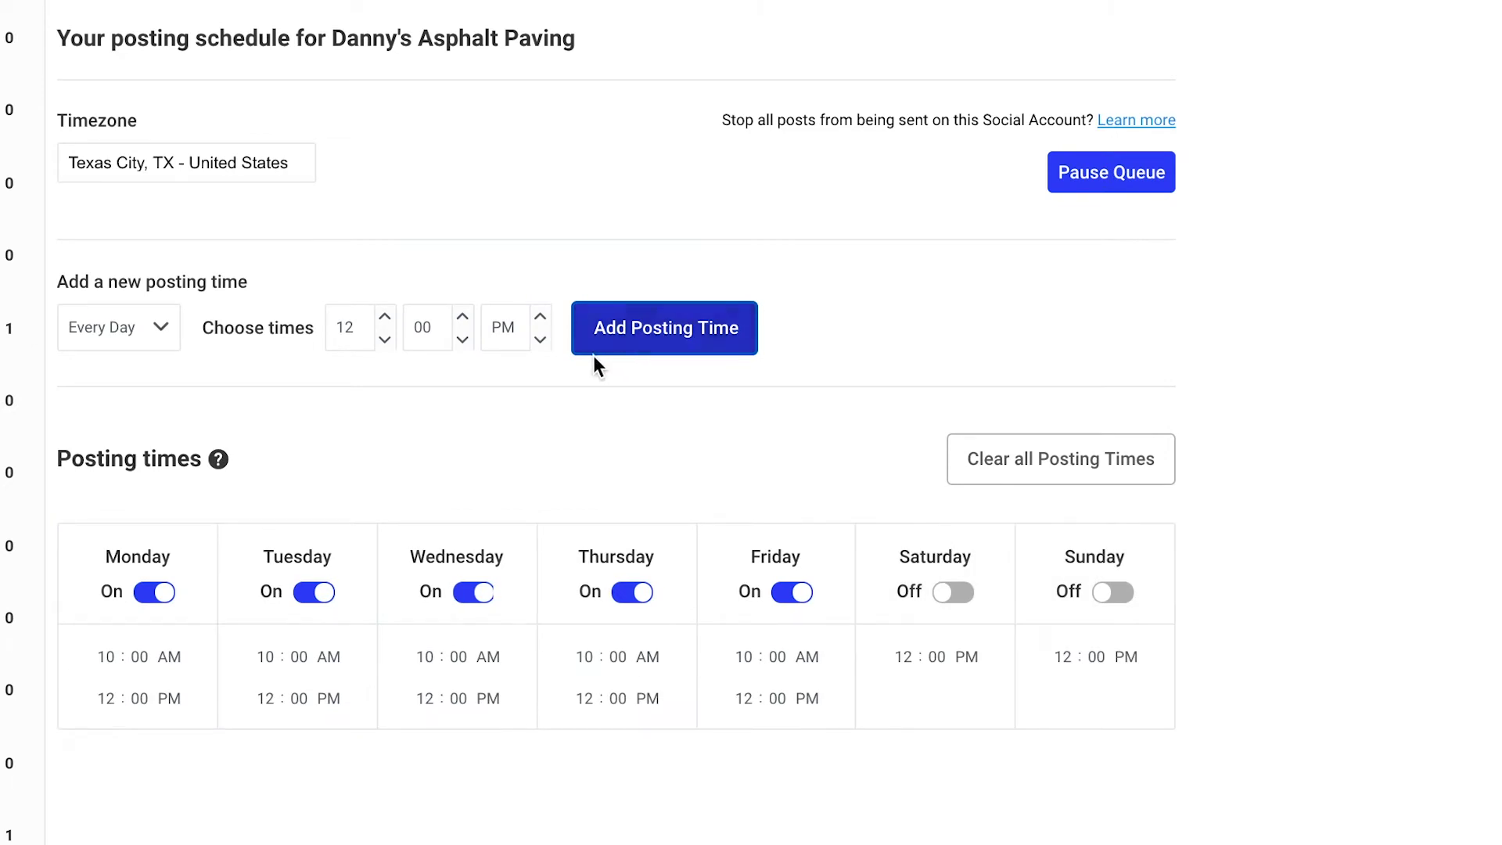
{"action": "left_click", "coordinate": [149, 327]}
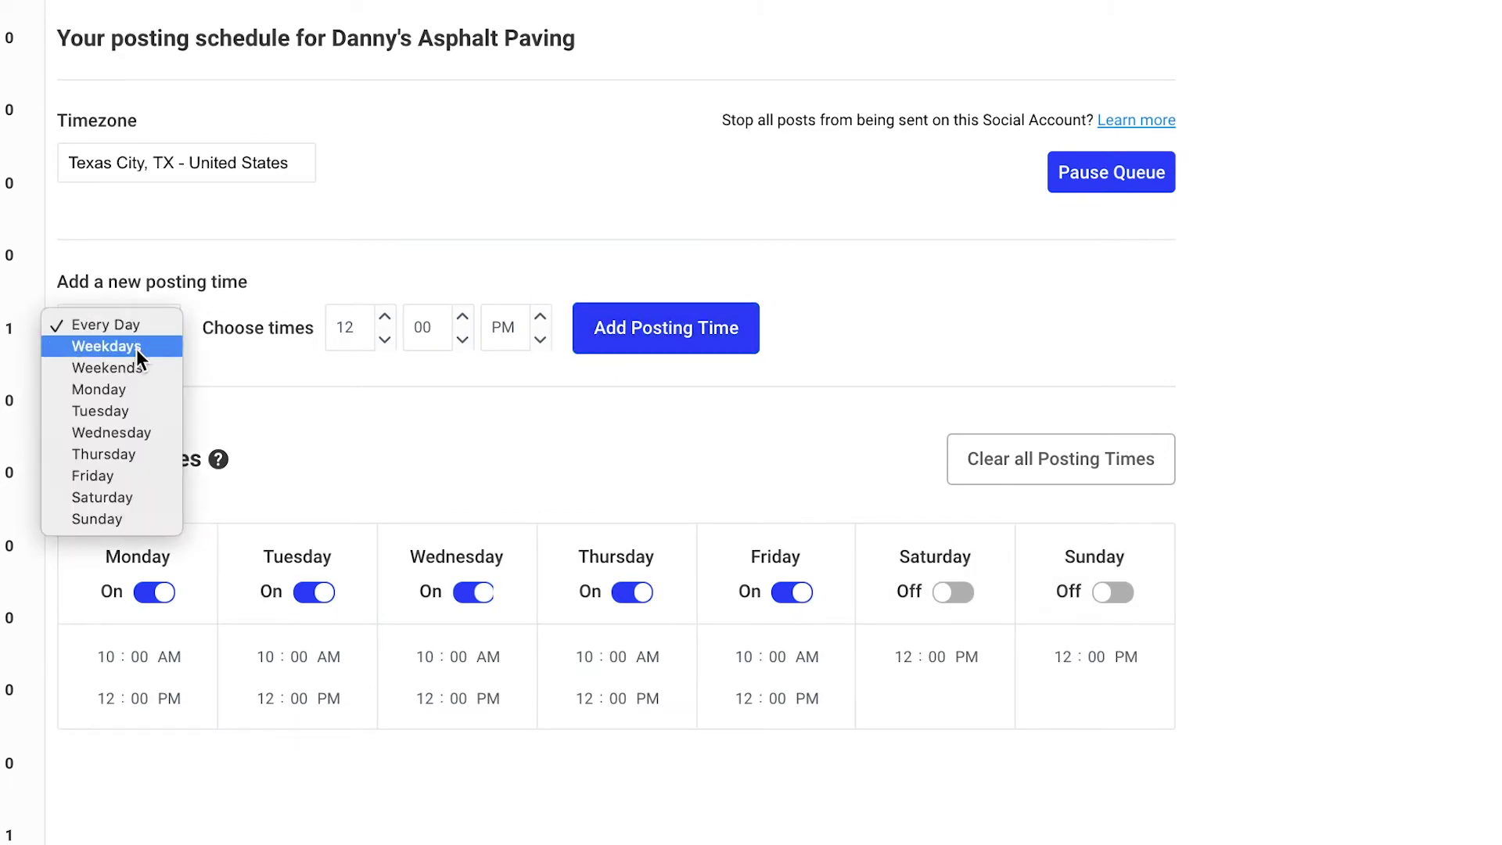
{"action": "left_click", "coordinate": [136, 349]}
{"action": "left_click", "coordinate": [364, 342]}
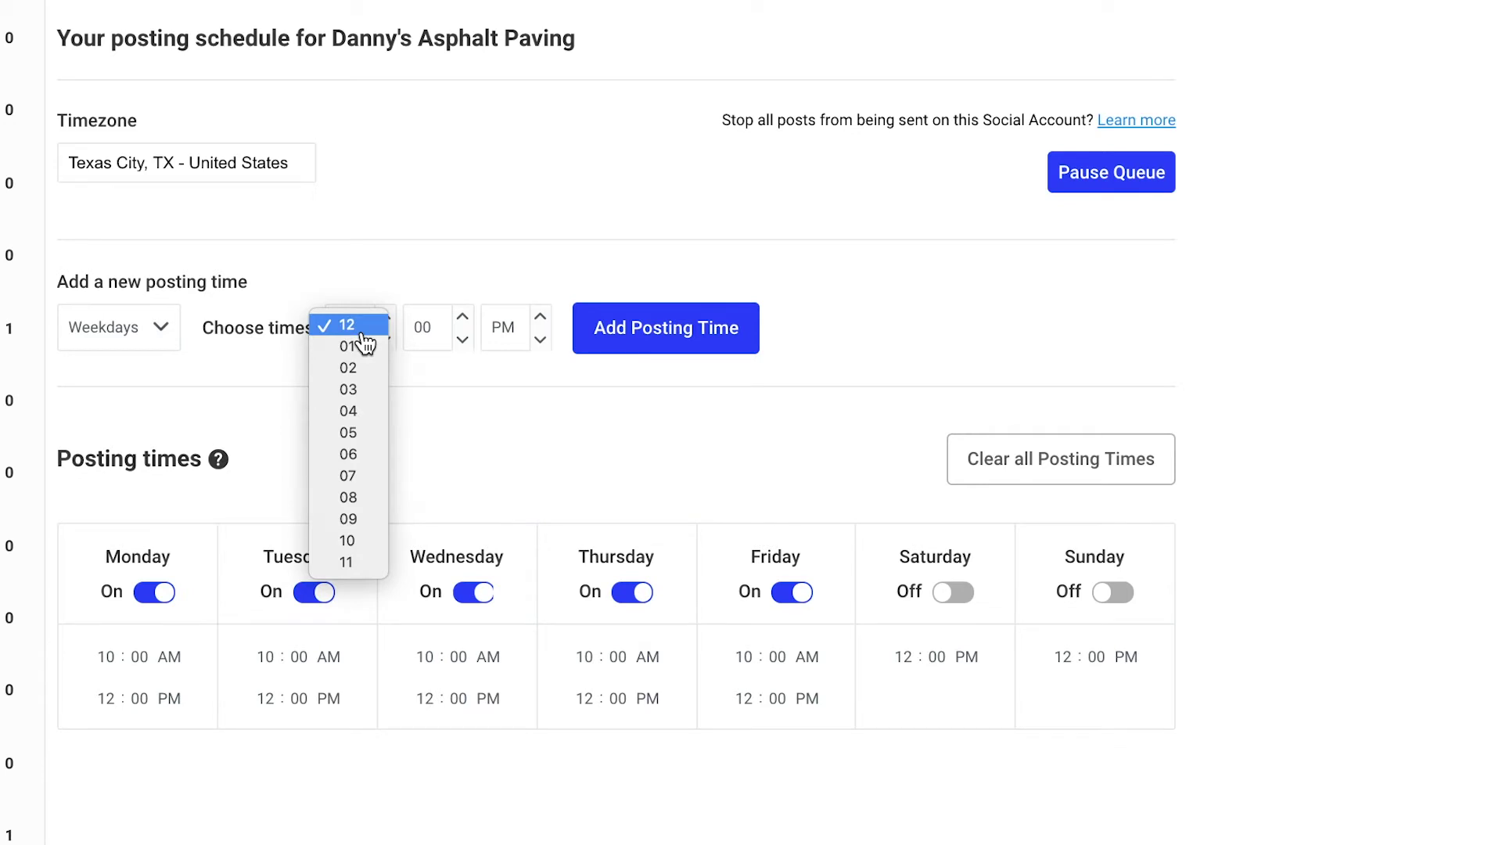
{"action": "left_click", "coordinate": [354, 498]}
{"action": "left_click", "coordinate": [462, 333]}
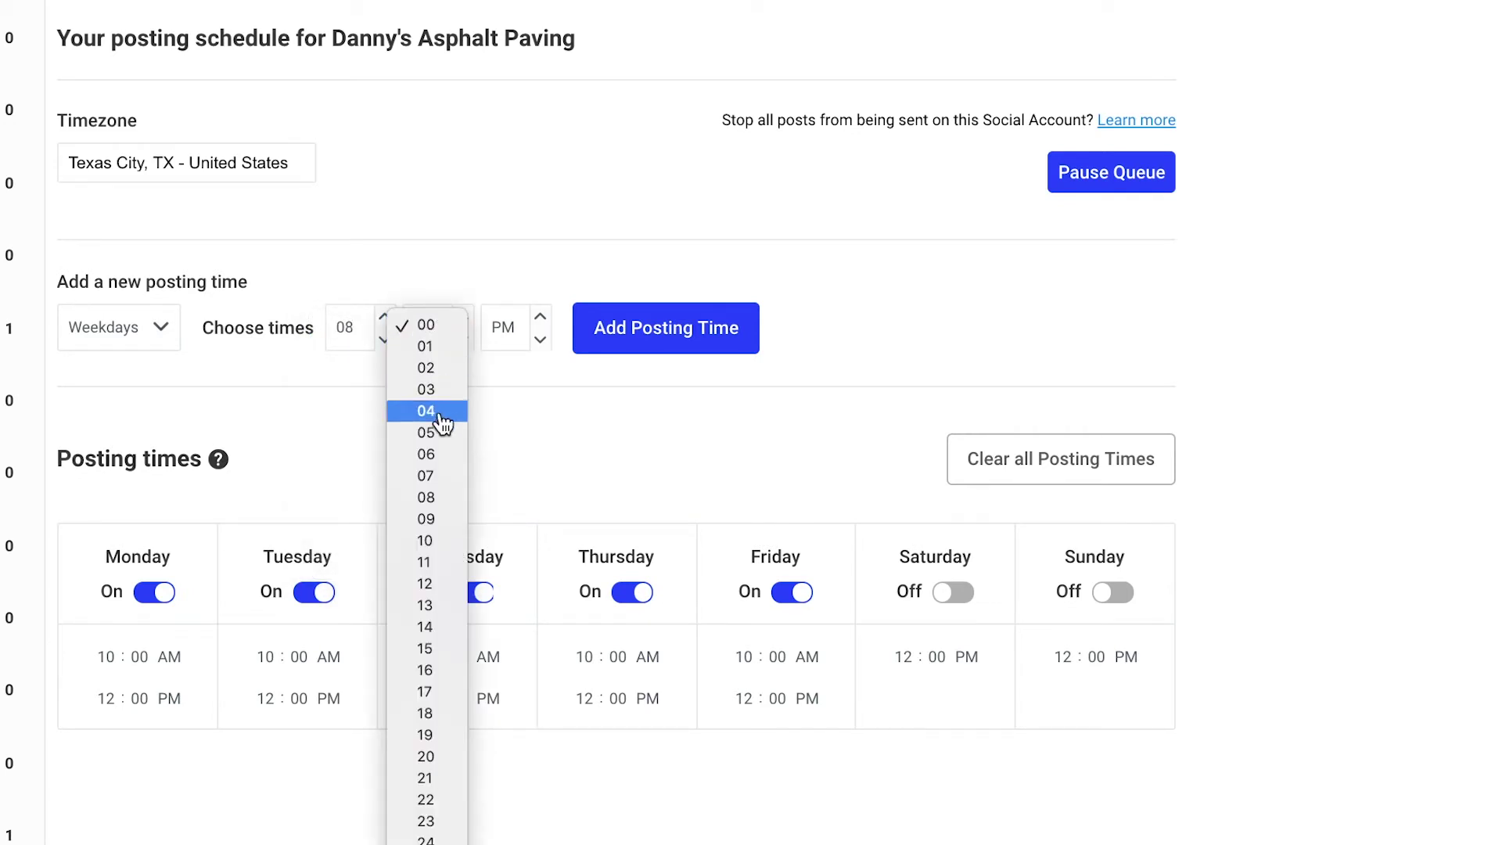
{"action": "left_click", "coordinate": [434, 583]}
{"action": "left_click", "coordinate": [538, 344]}
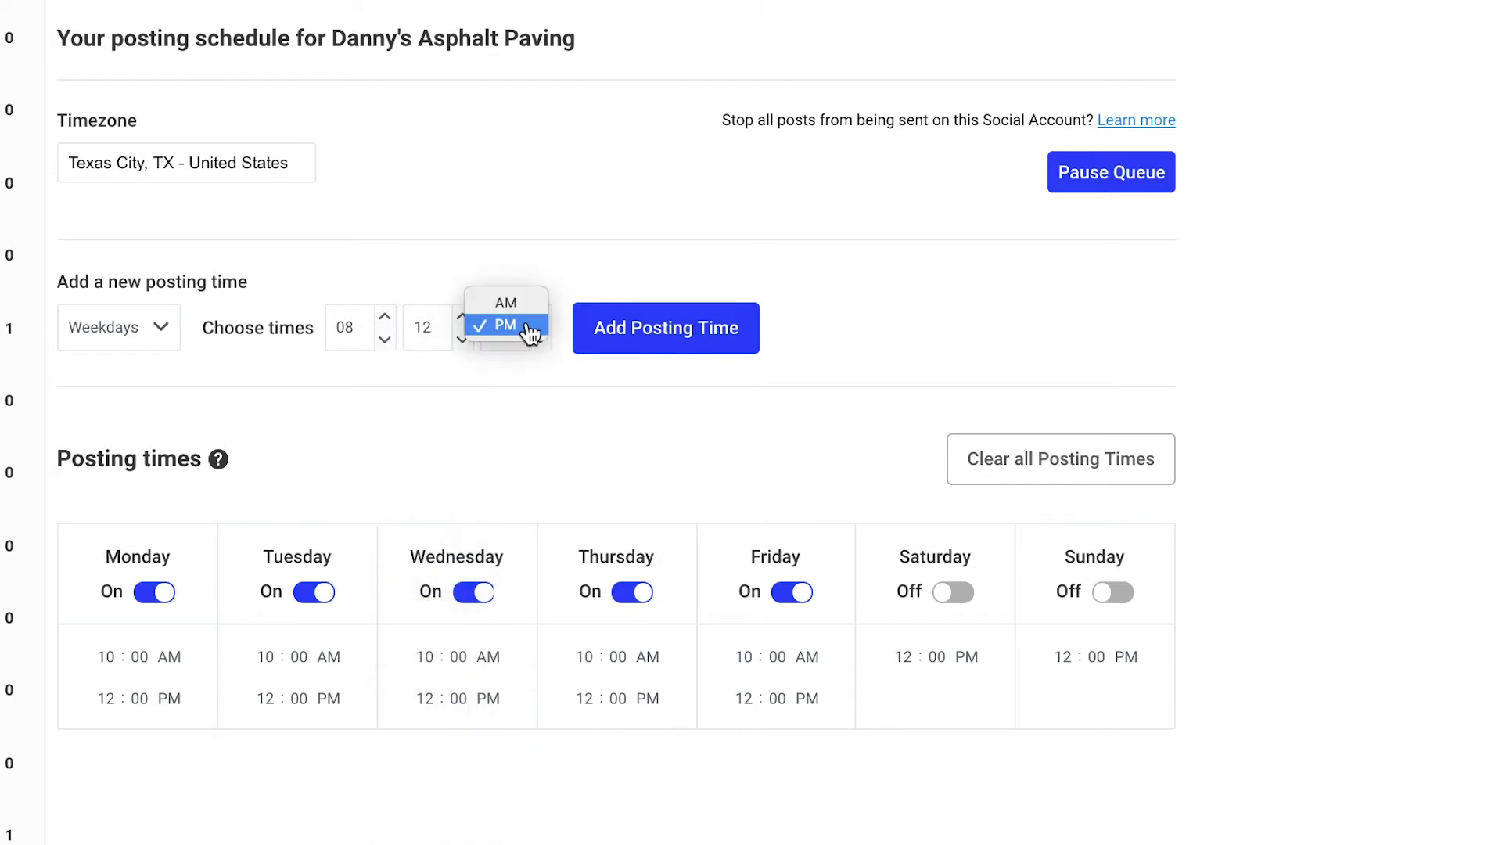
{"action": "left_click", "coordinate": [529, 308]}
{"action": "left_click", "coordinate": [646, 337]}
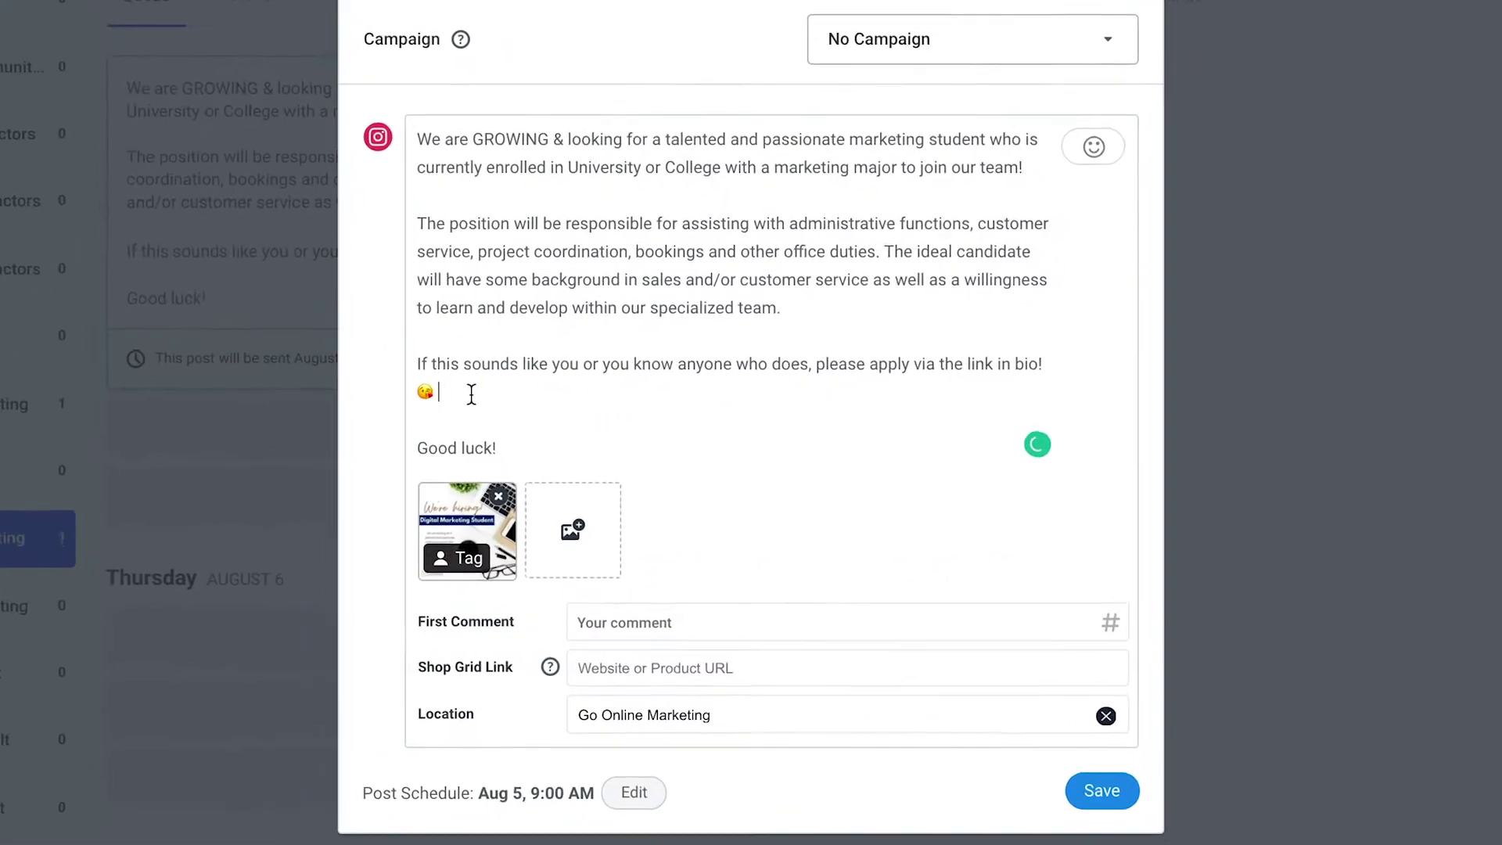
Insert a sunglasses emoji after the bio line and paste hashtags as the first comment.
{"action": "left_click", "coordinate": [1119, 125]}
{"action": "left_click", "coordinate": [1261, 283]}
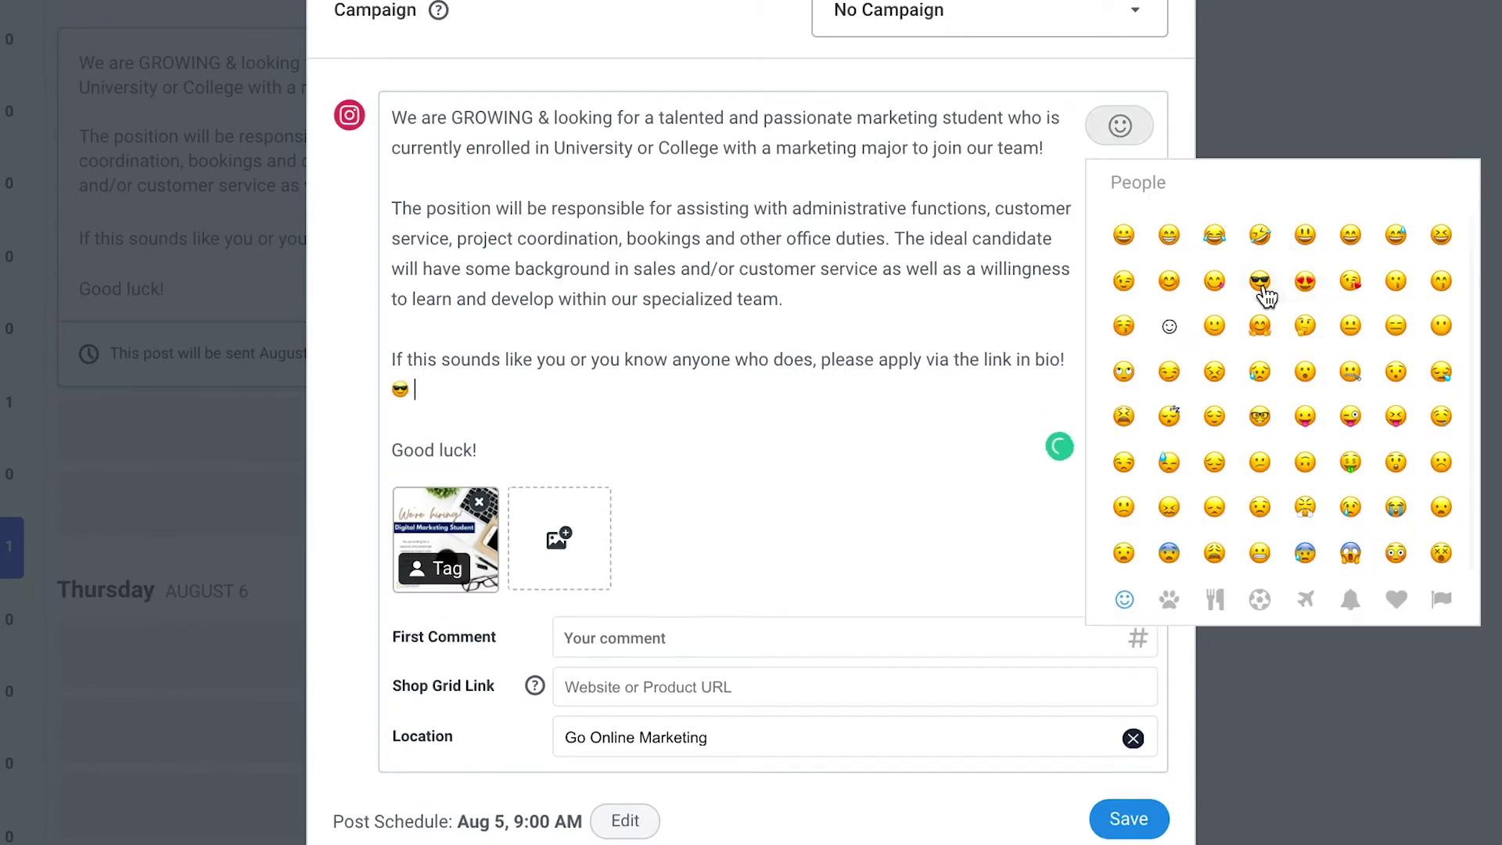
{"action": "left_click", "coordinate": [695, 651]}
{"action": "type", "text": ". . . #JobSearch #NowHiring #Hiring #GoOnline #GulloBrothers #digitalagency #marketingstrategy #DigitalMarketing #OnlineMarketing #Digital #Marketing #Branding #BusinessGrowth #Partner #SearchEngineOptimization #ROI #marketing"}
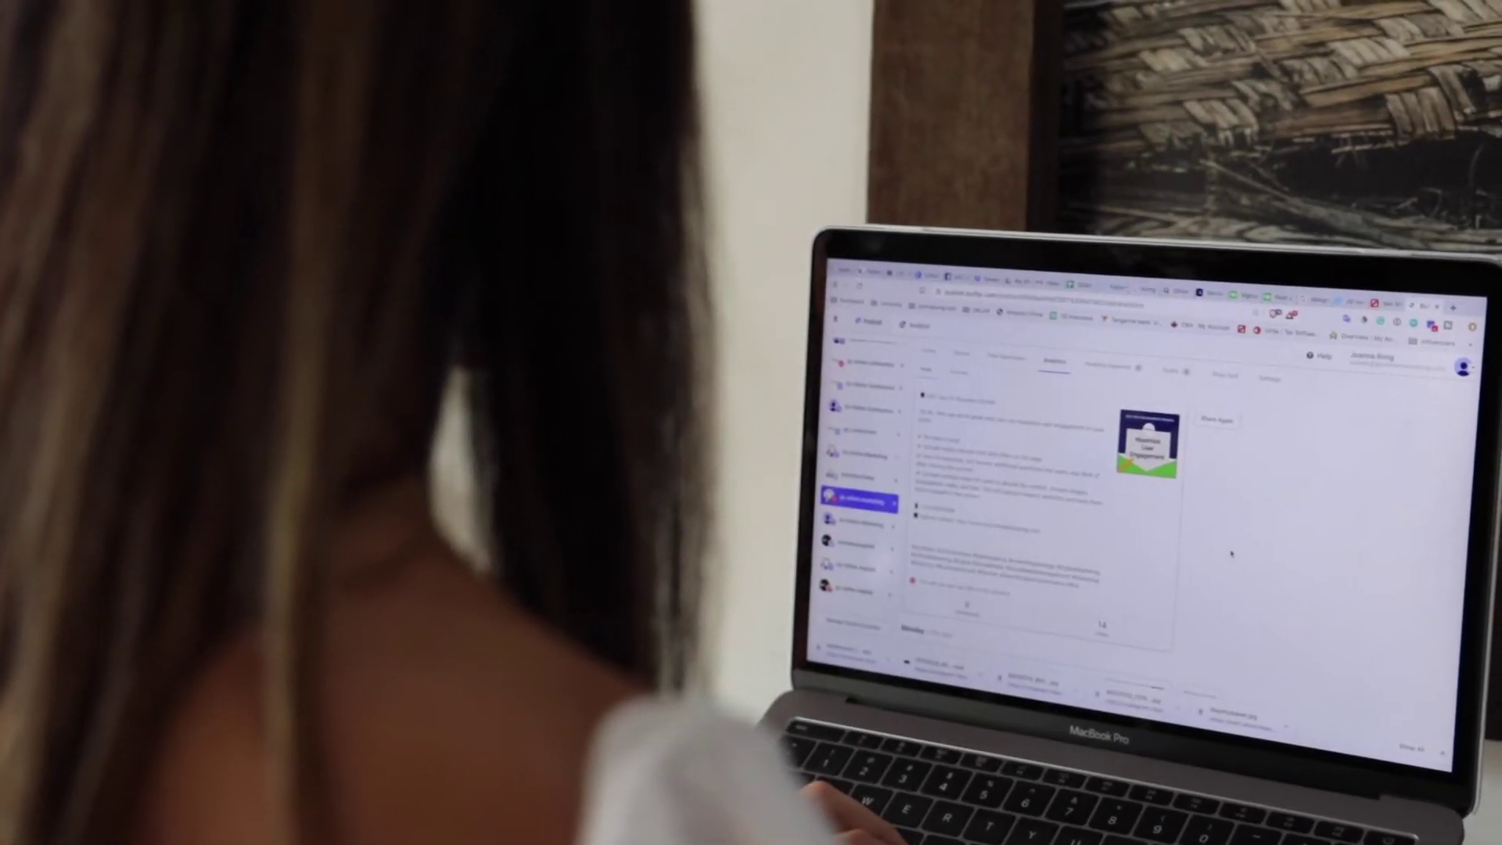
{"action": "scroll", "coordinate": [1211, 554], "scroll_direction": "down", "scroll_amount": 5}
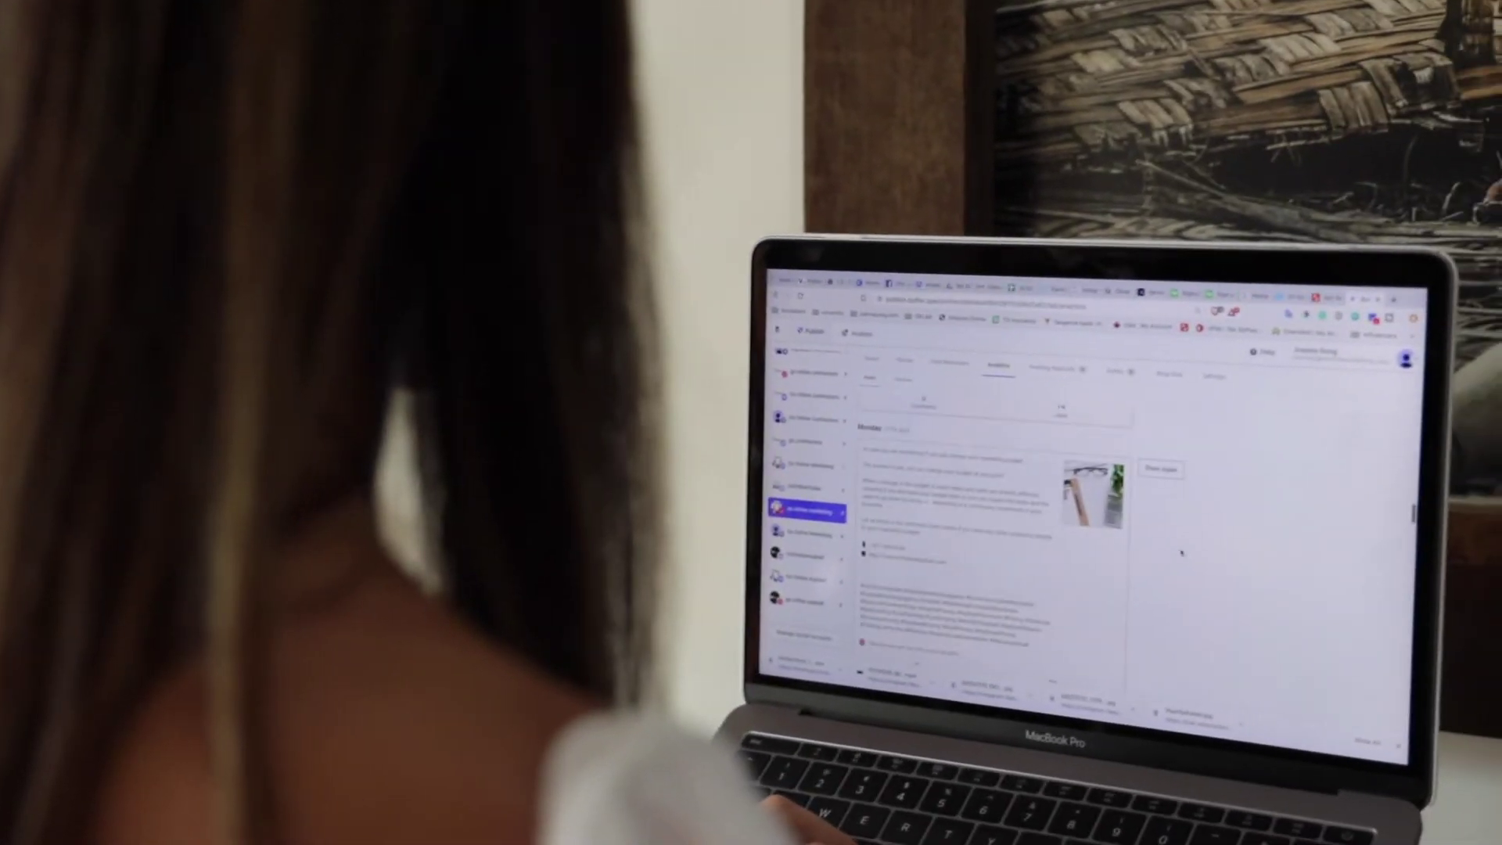
{"action": "scroll", "coordinate": [1197, 546], "scroll_direction": "down", "scroll_amount": 10}
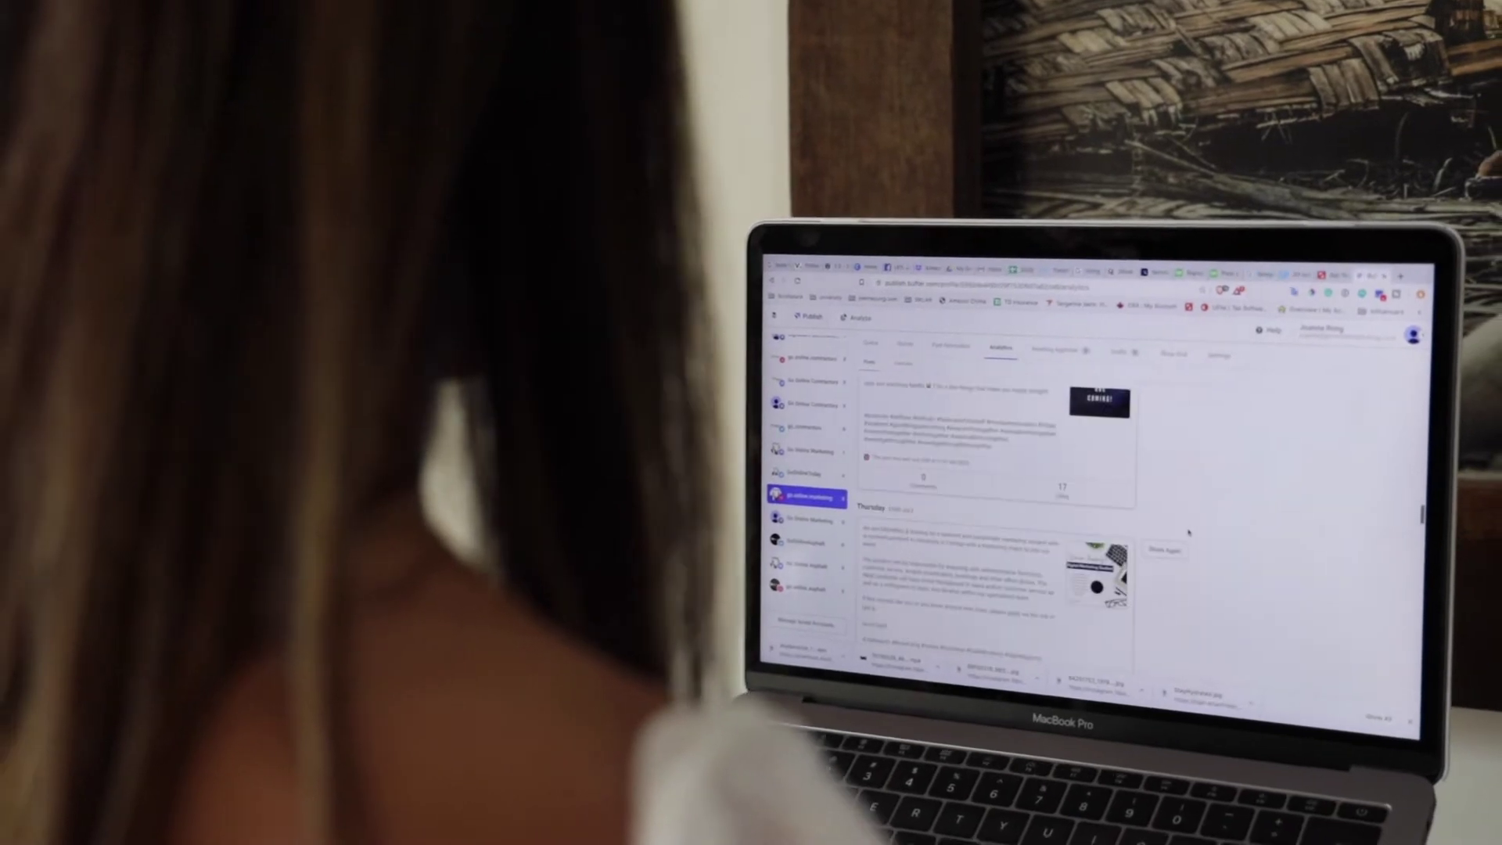
{"action": "scroll", "coordinate": [1187, 529], "scroll_direction": "down", "scroll_amount": 5}
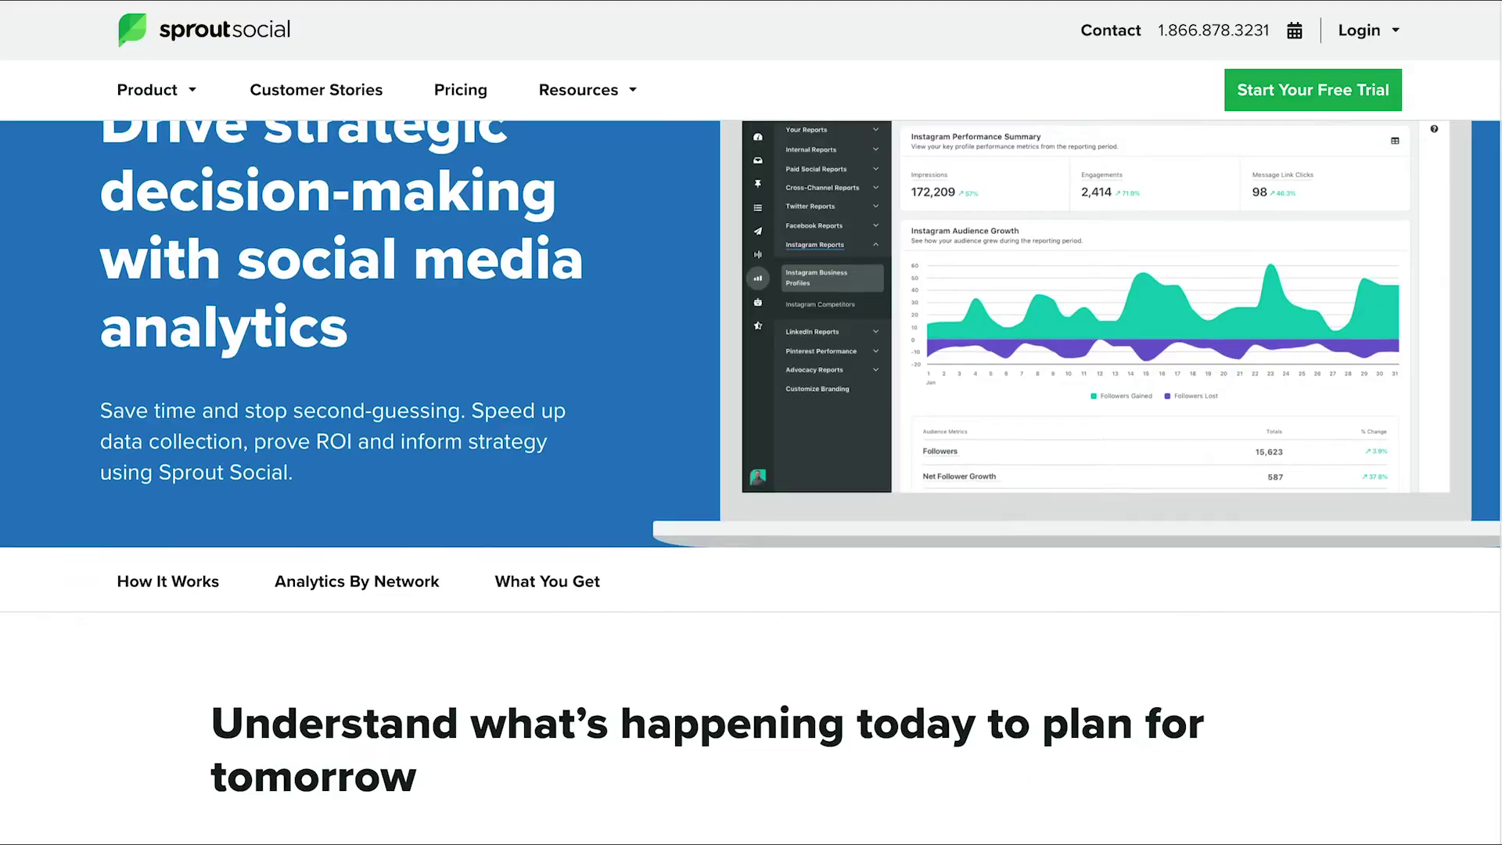
Scroll the Sprout Social analytics page to reach Reports Home.
{"action": "scroll", "coordinate": [751, 474], "scroll_direction": "down", "scroll_amount": 20}
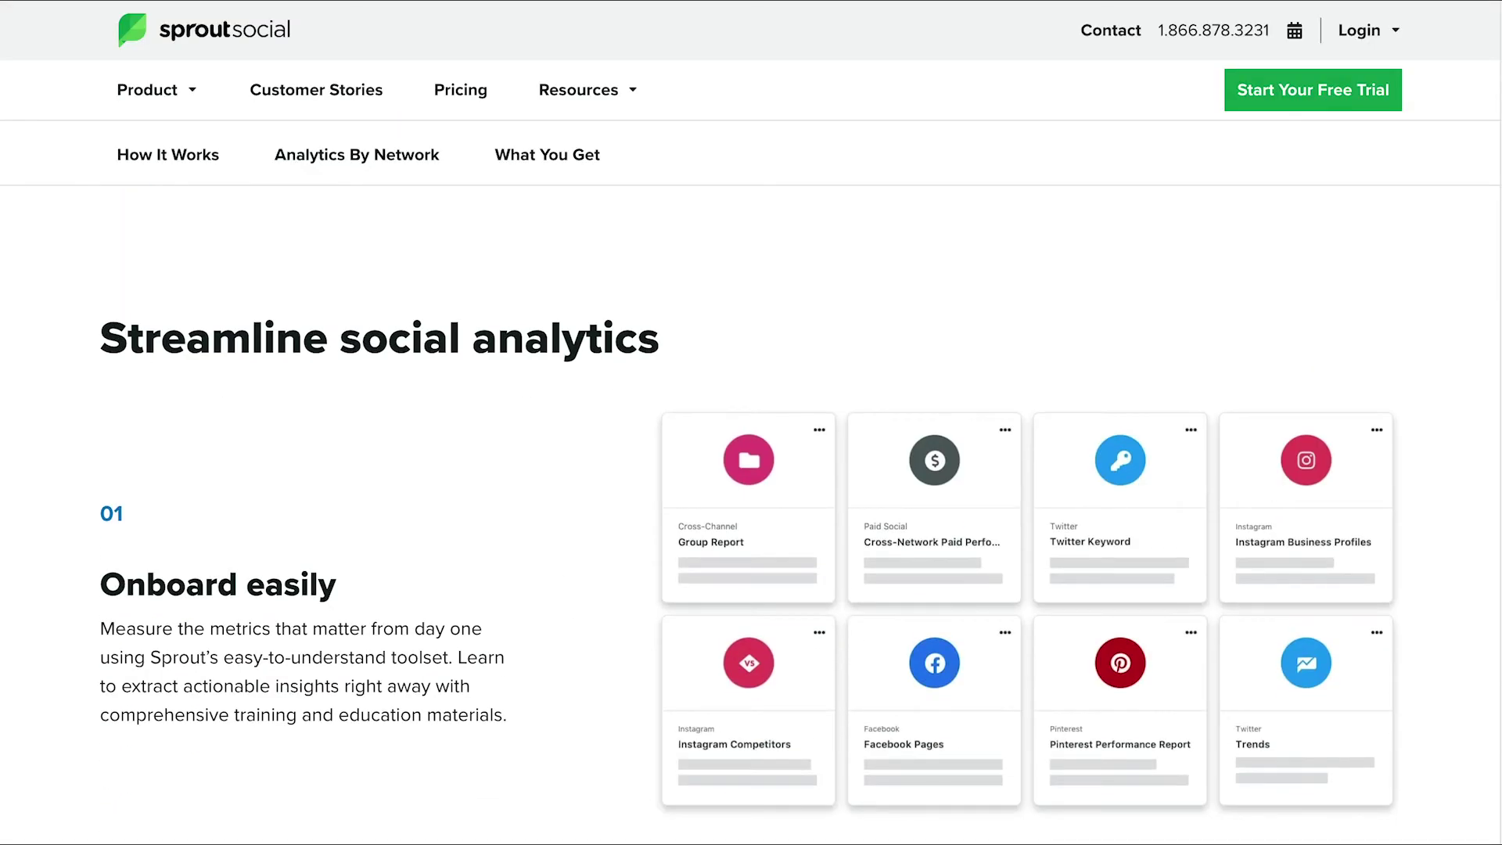
{"action": "scroll", "coordinate": [751, 422], "scroll_direction": "down", "scroll_amount": 4}
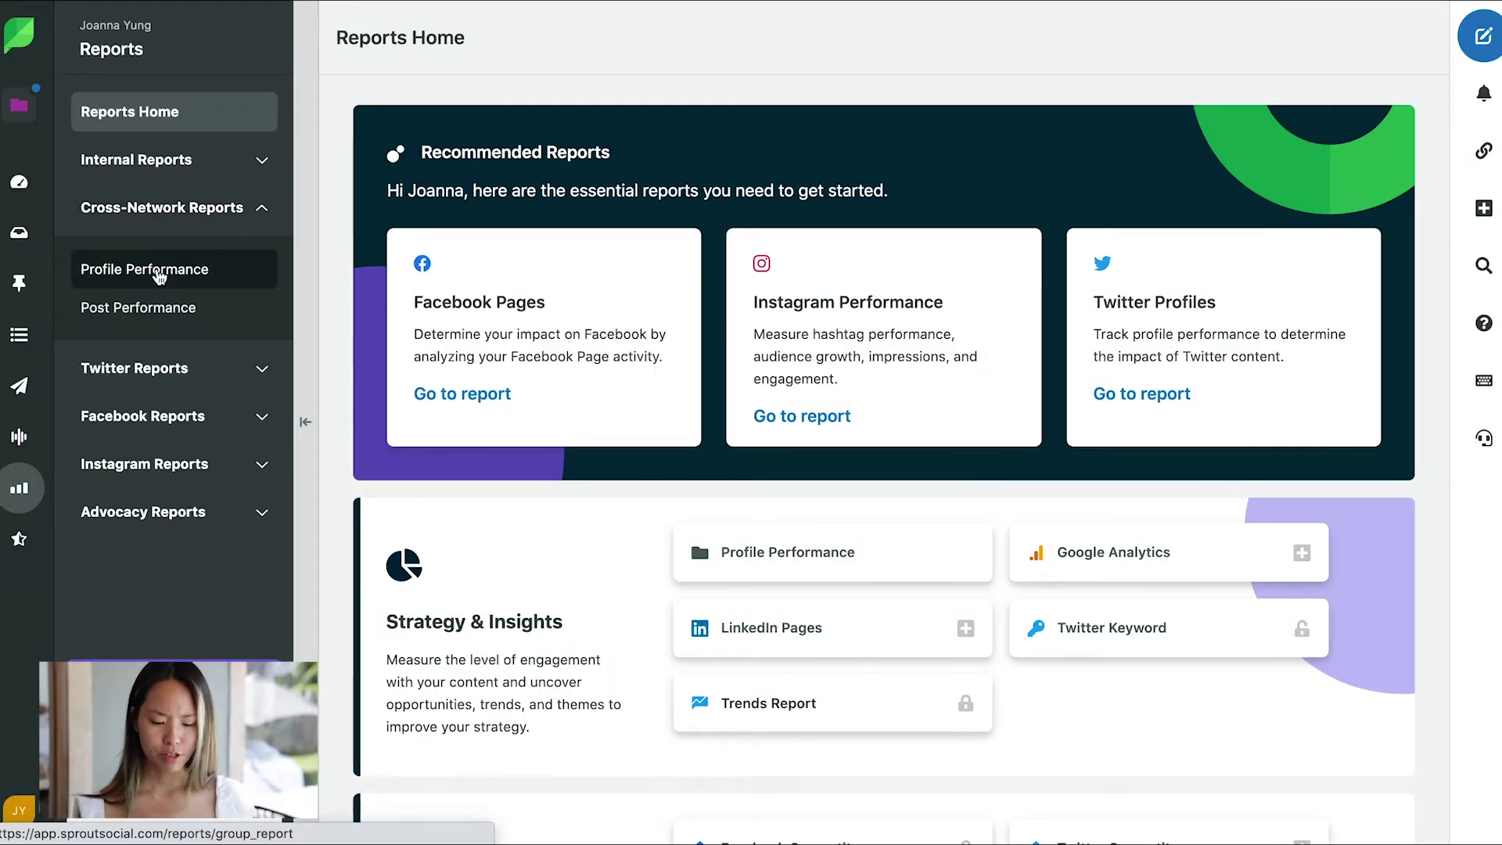
Open Profile Performance, review its Facebook and Instagram charts, and bring up date range options.
{"action": "left_click", "coordinate": [159, 274]}
{"action": "scroll", "coordinate": [1078, 282], "scroll_direction": "down", "scroll_amount": 5}
{"action": "scroll", "coordinate": [1078, 274], "scroll_direction": "down", "scroll_amount": 1}
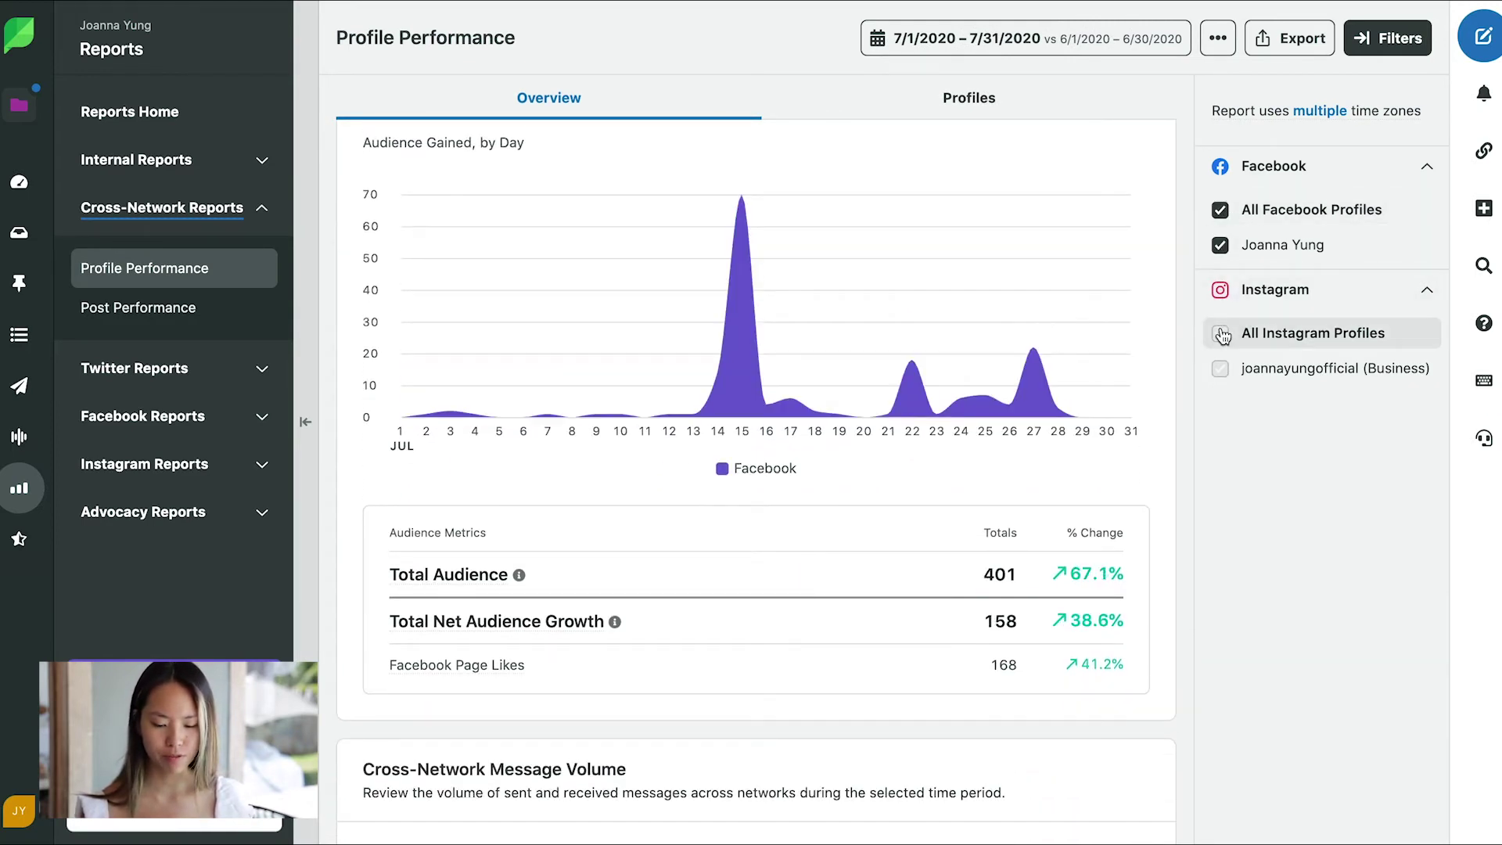
{"action": "scroll", "coordinate": [1150, 490], "scroll_direction": "down", "scroll_amount": 12}
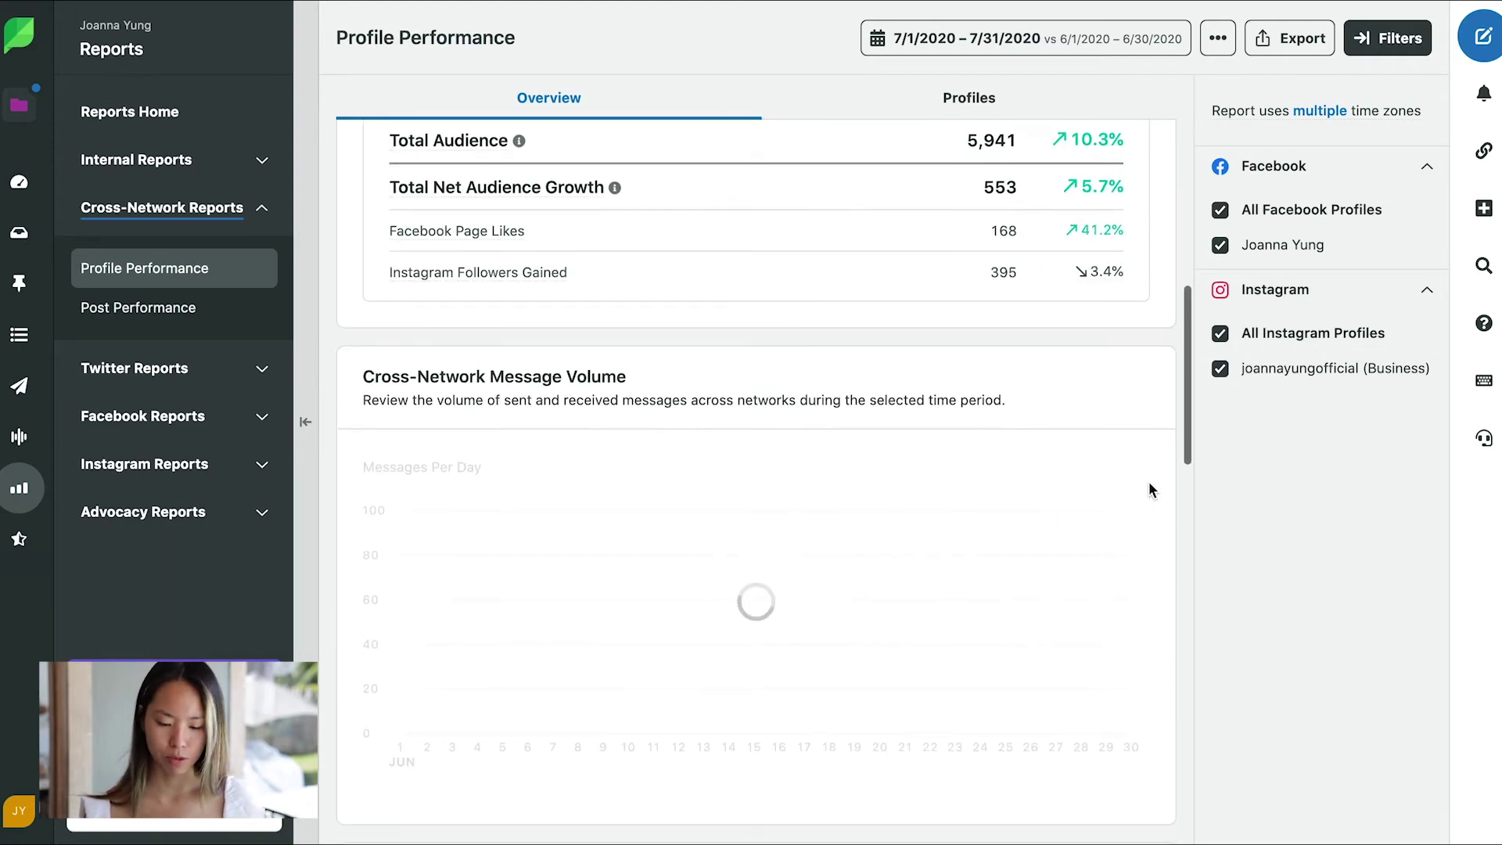
{"action": "scroll", "coordinate": [1149, 490], "scroll_direction": "down", "scroll_amount": 5}
{"action": "scroll", "coordinate": [1149, 490], "scroll_direction": "up", "scroll_amount": 7}
{"action": "scroll", "coordinate": [1149, 490], "scroll_direction": "down", "scroll_amount": 15}
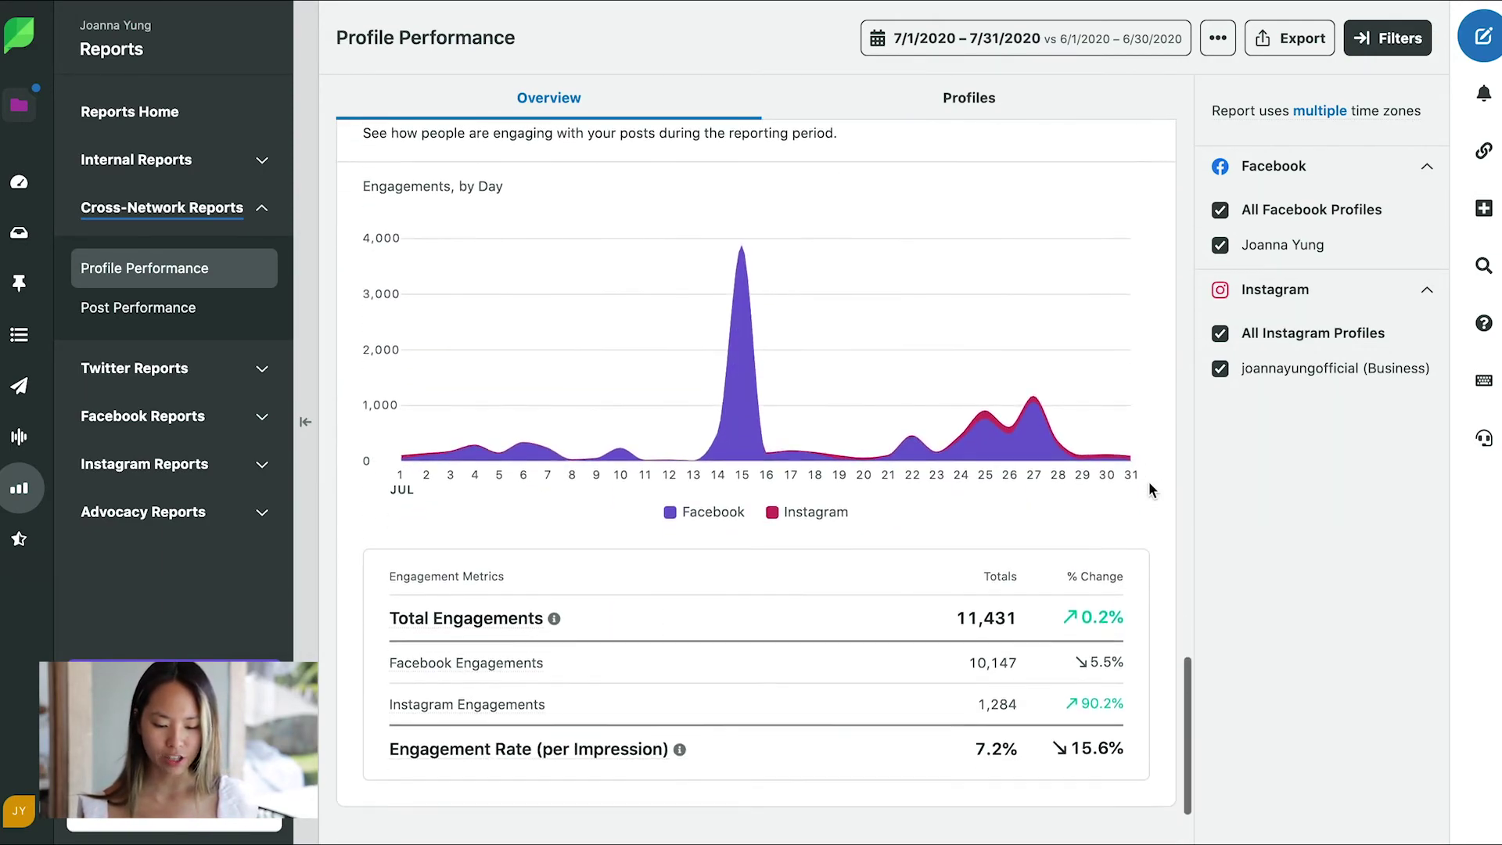
{"action": "scroll", "coordinate": [1149, 490], "scroll_direction": "up", "scroll_amount": 15}
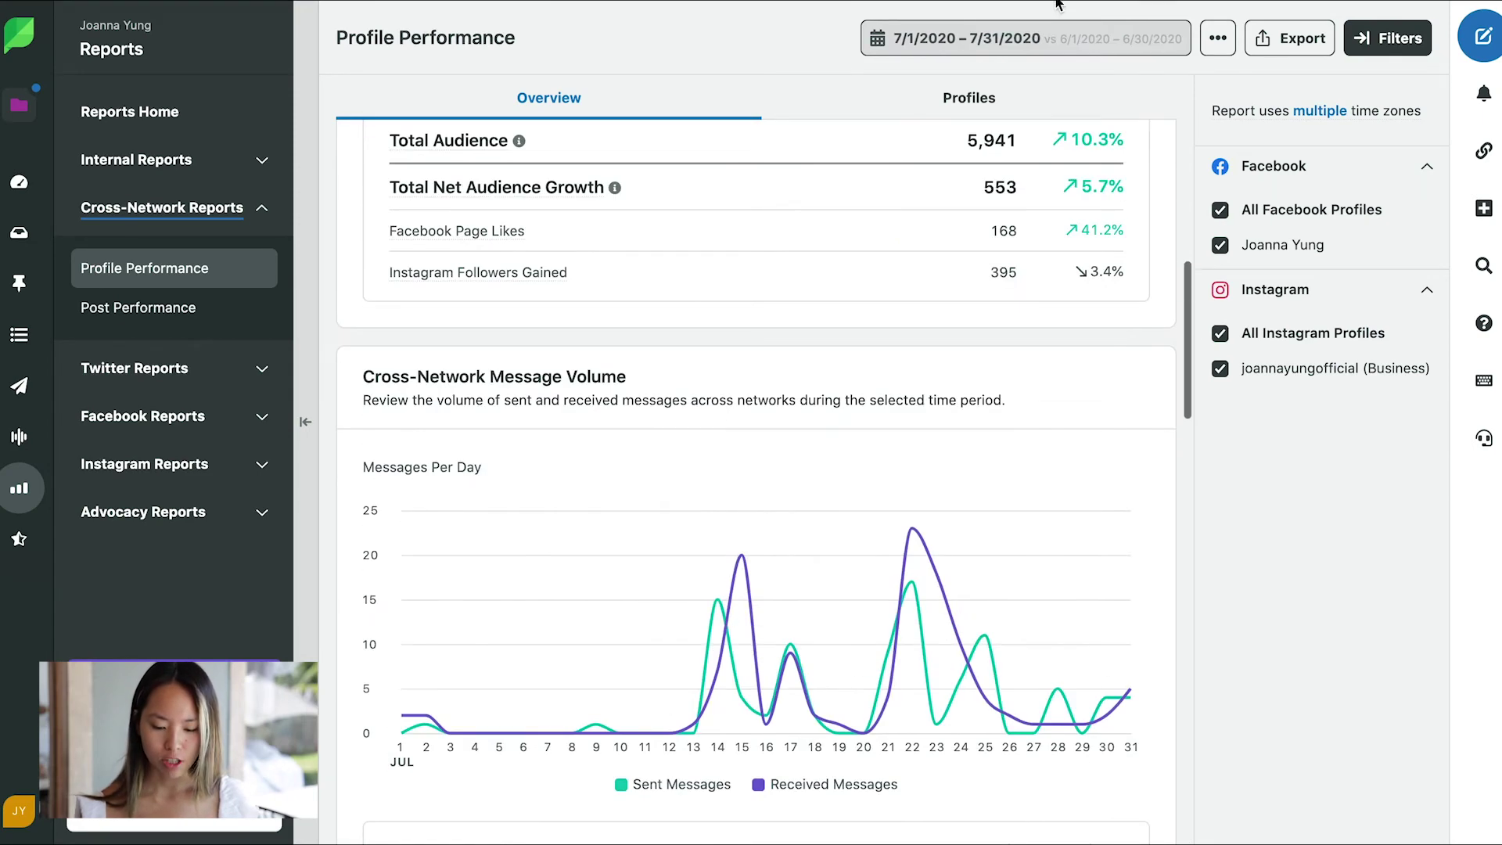
{"action": "left_click", "coordinate": [1041, 44]}
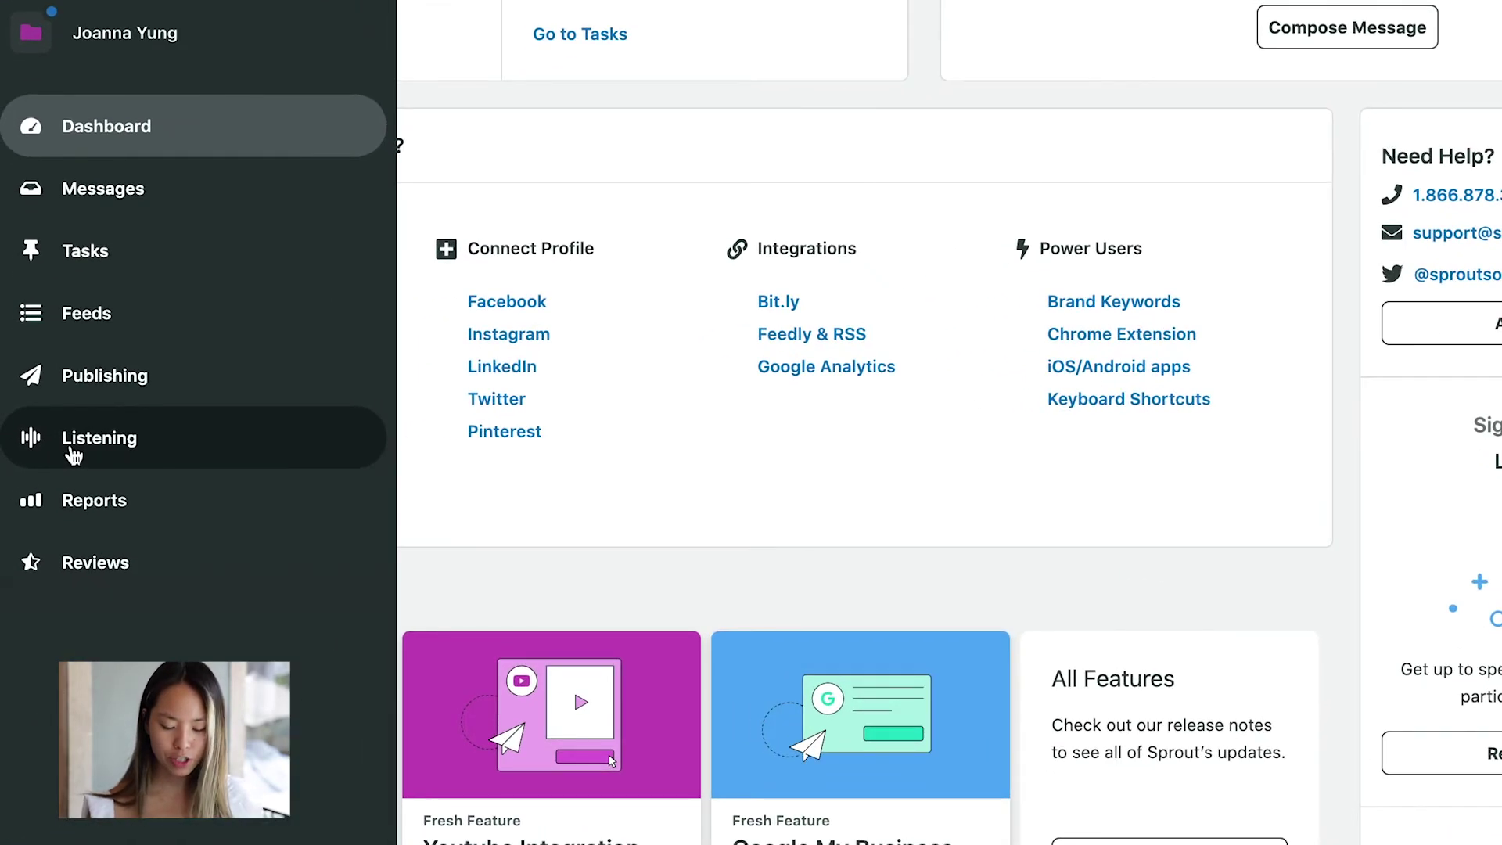
Run a Twitter listening search for 'real estate' in Sprout Social's Listening area.
{"action": "left_click", "coordinate": [73, 452]}
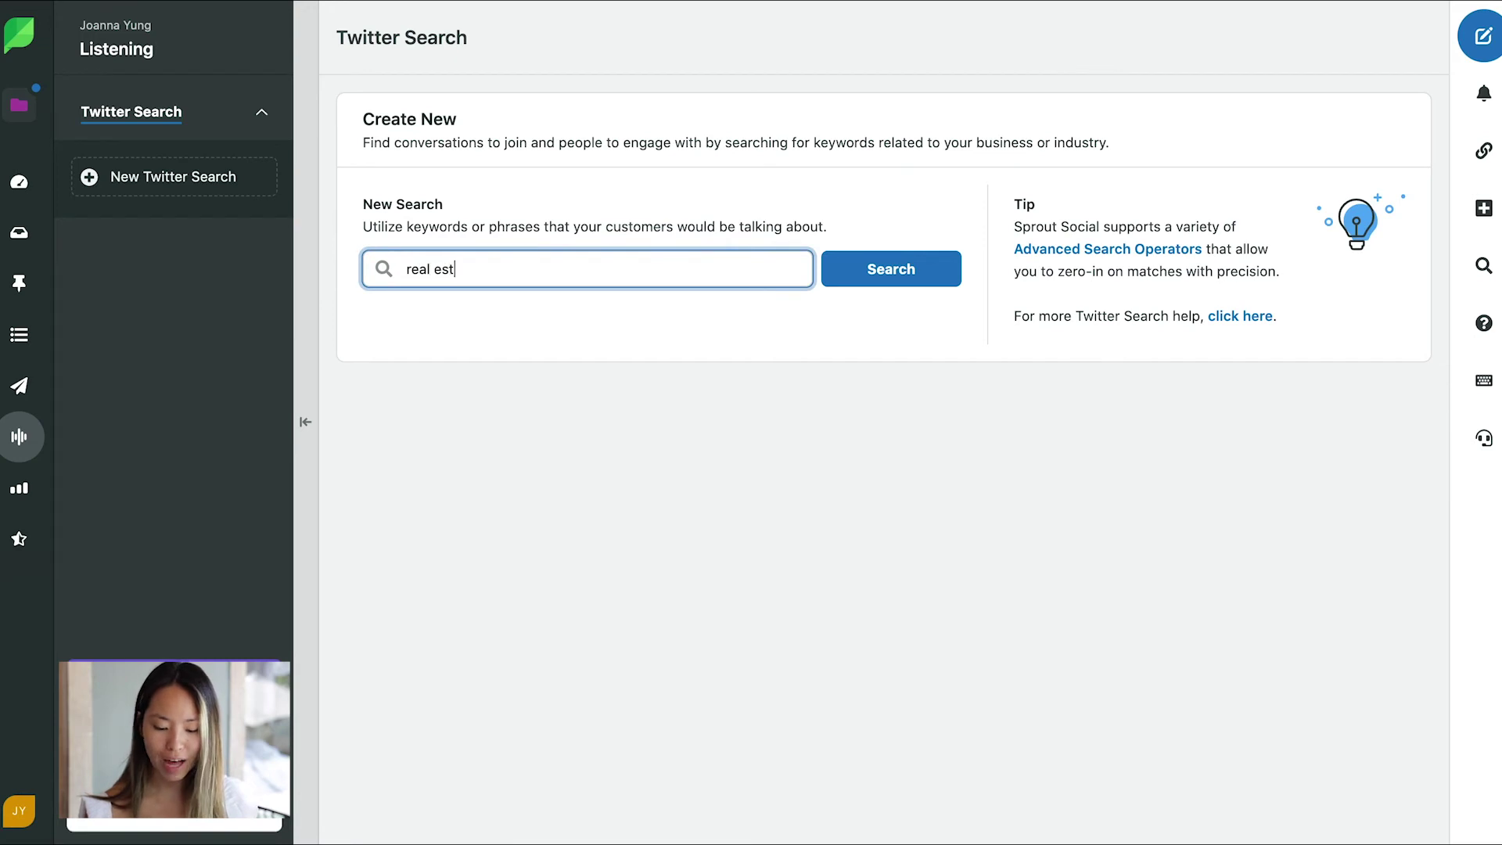
{"action": "left_click", "coordinate": [874, 270]}
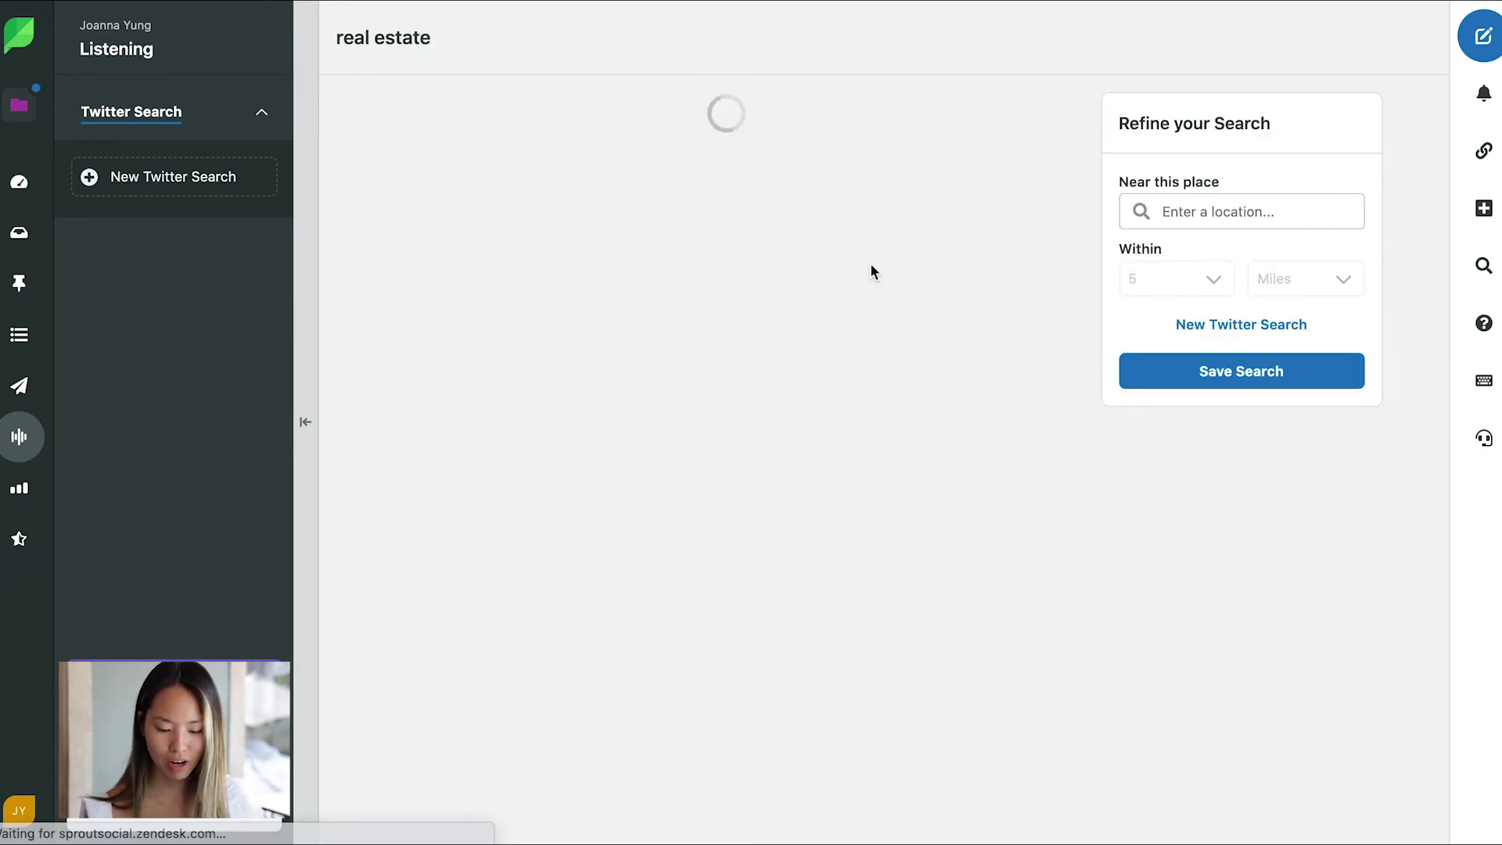